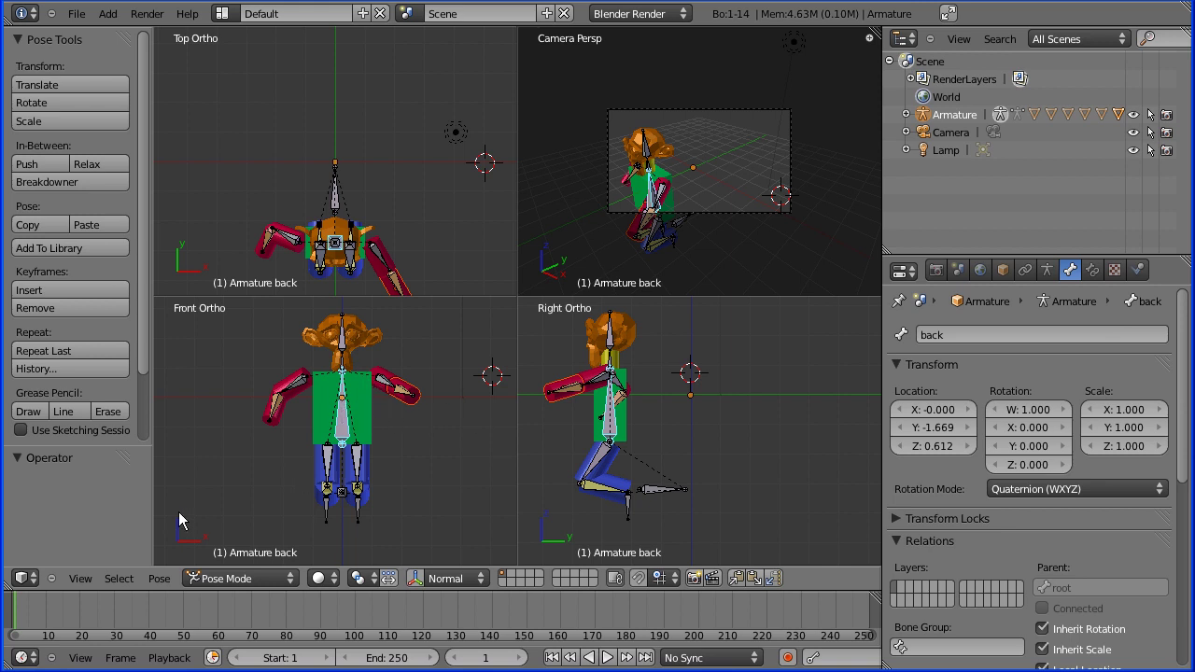
# - Select all bones of the armature and clear their pose location and rotation
pyautogui.click(162, 580)
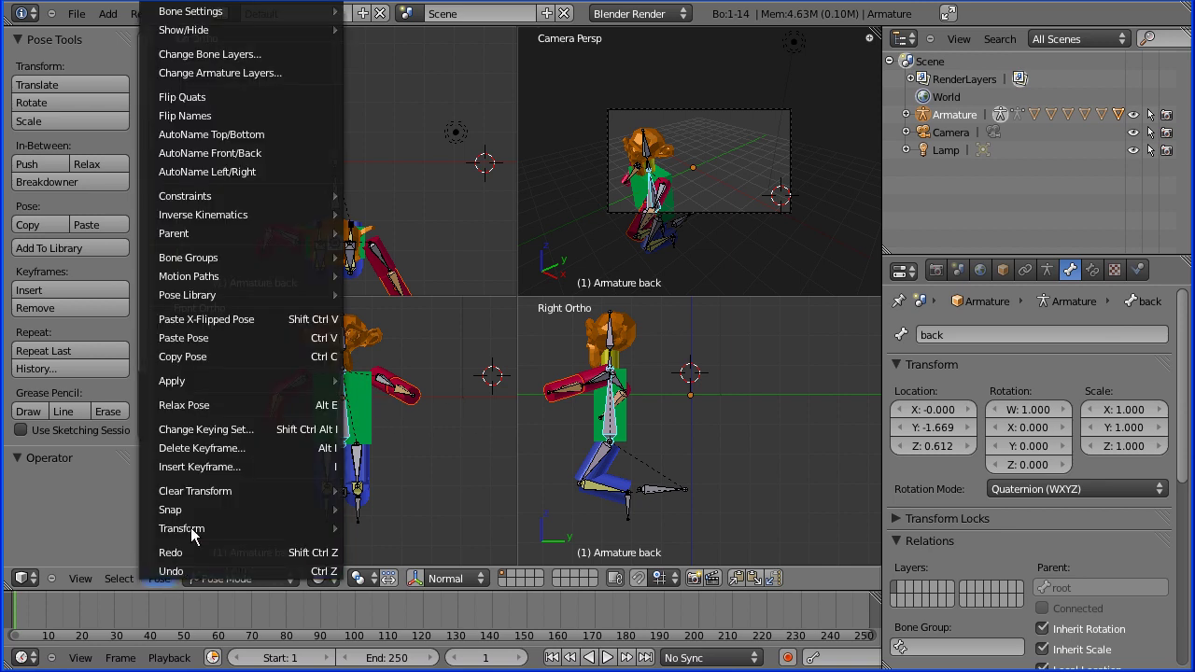
pyautogui.moveTo(209, 491)
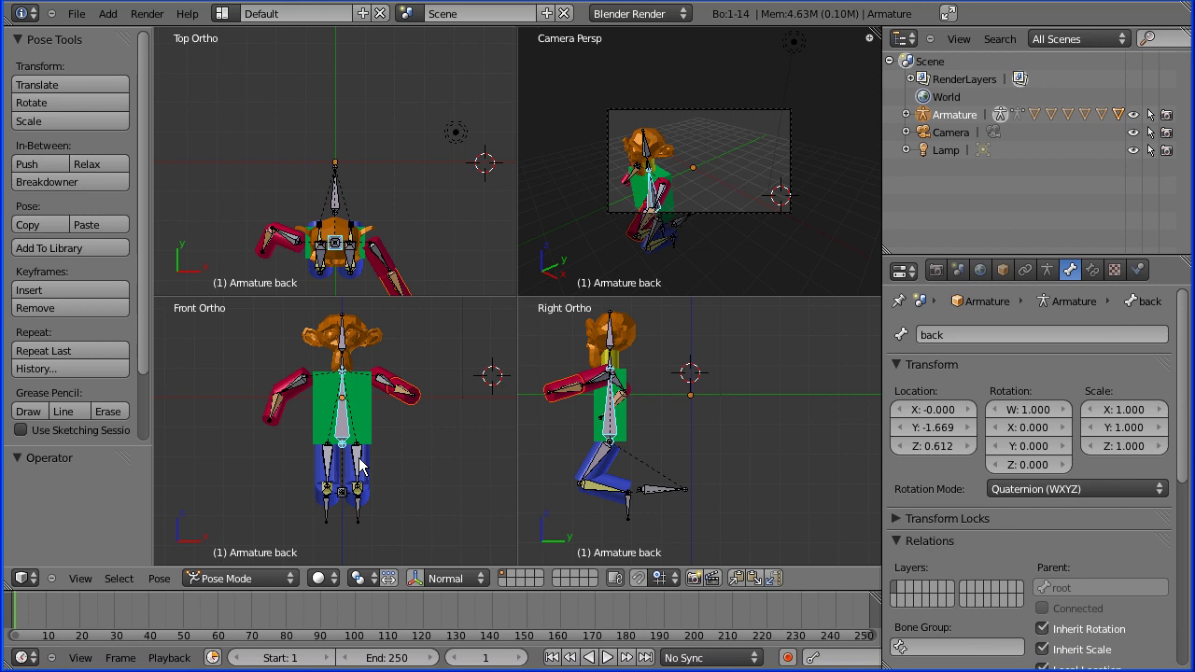
pyautogui.press('a')
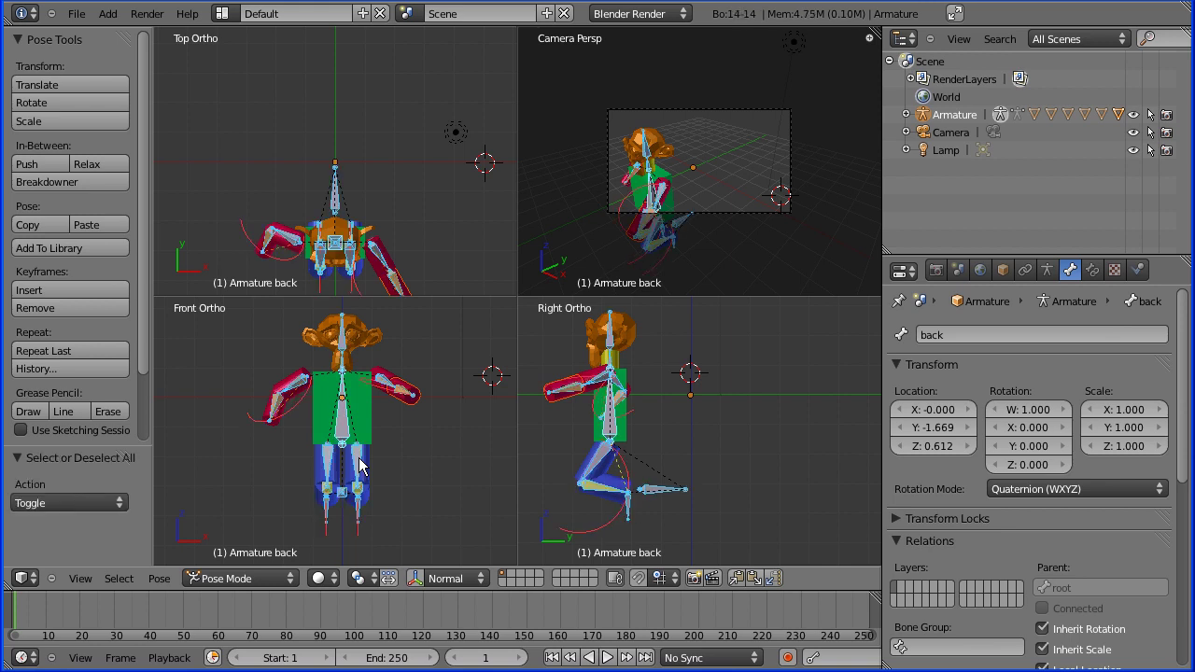
pyautogui.click(166, 577)
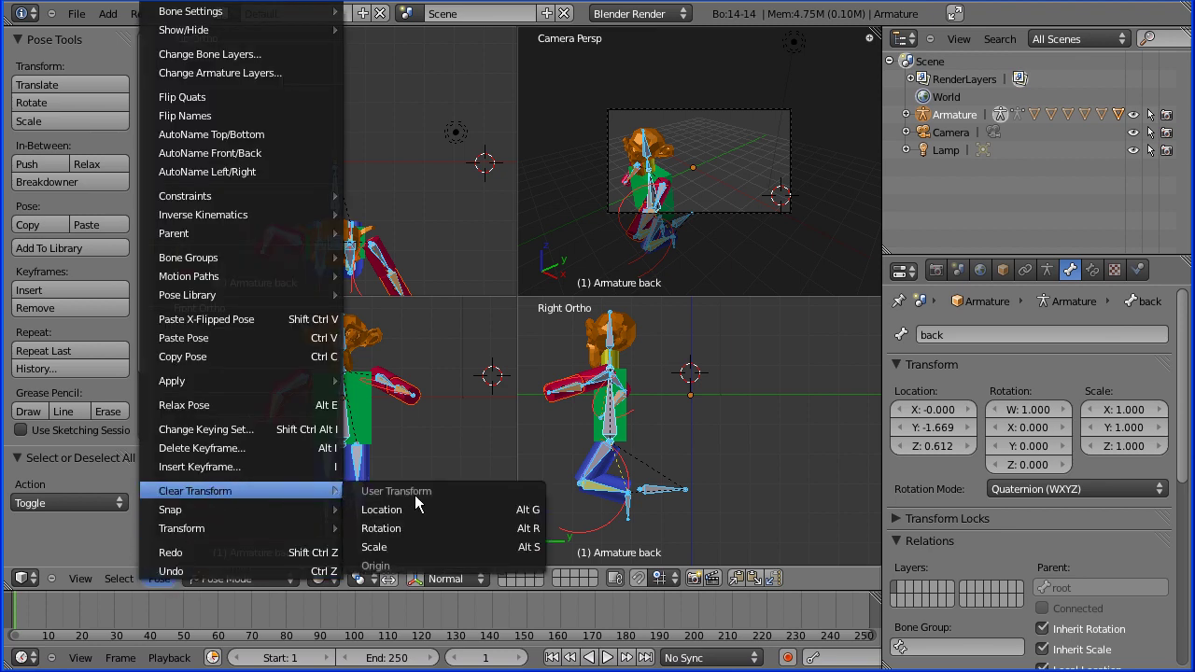
pyautogui.click(419, 508)
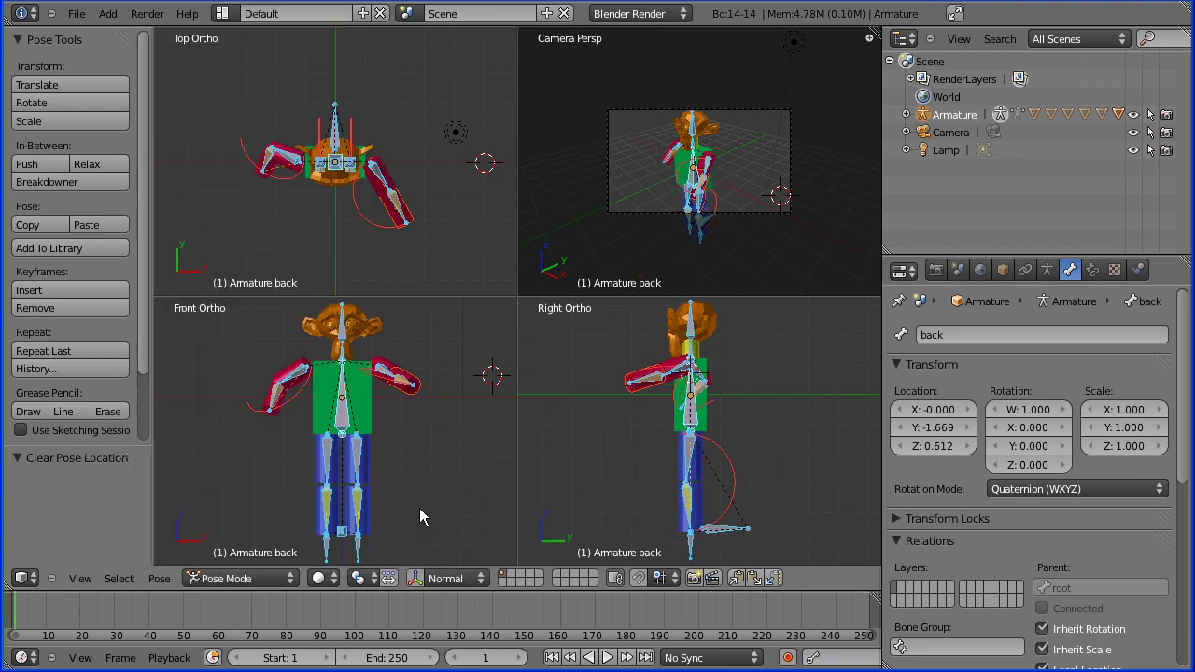
pyautogui.click(159, 579)
pyautogui.moveTo(183, 494)
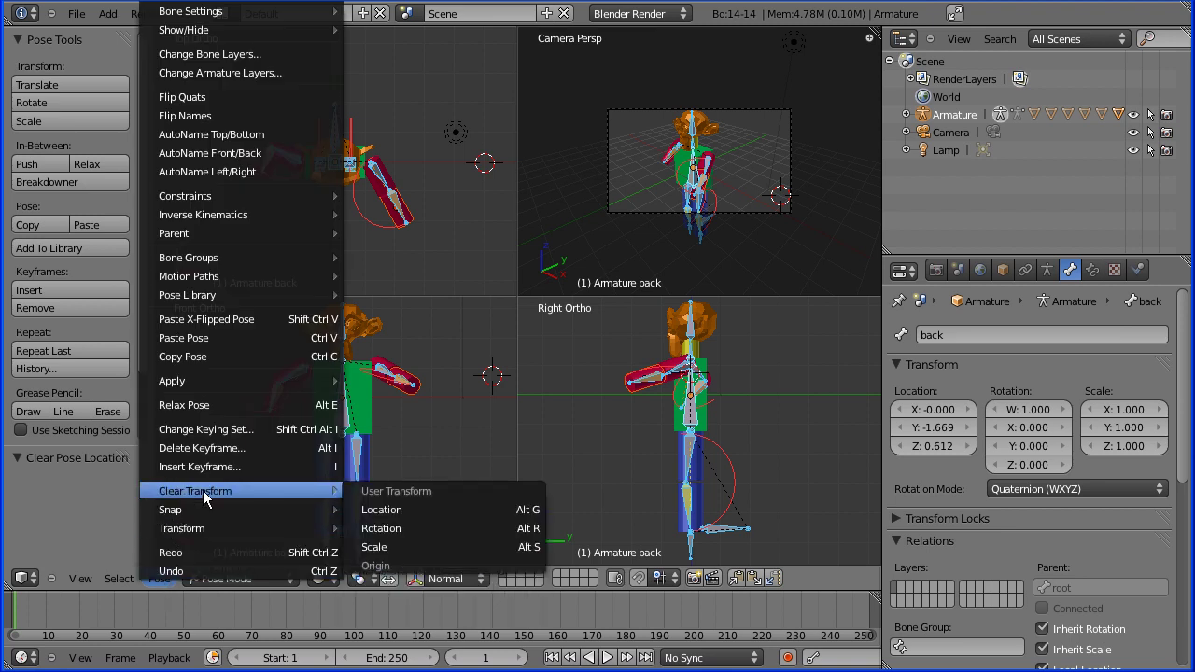
pyautogui.click(395, 527)
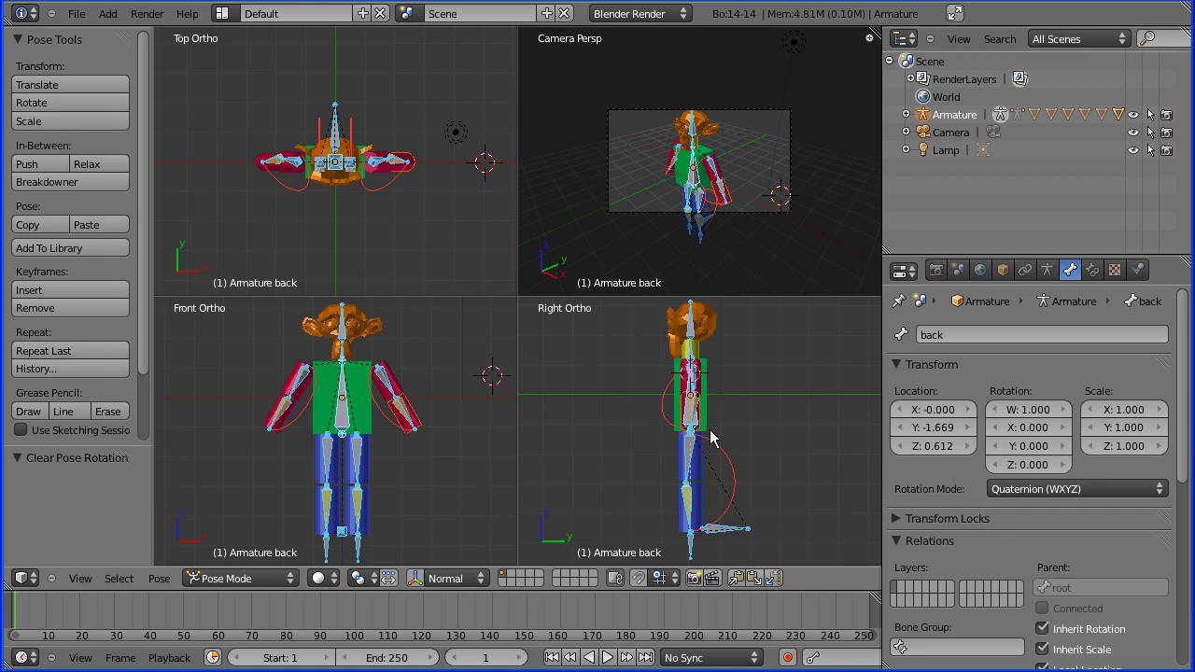
# - Move the root bone about 3.03 units in Y and 0.69 units in Z in the side view
pyautogui.rightClick(728, 530)
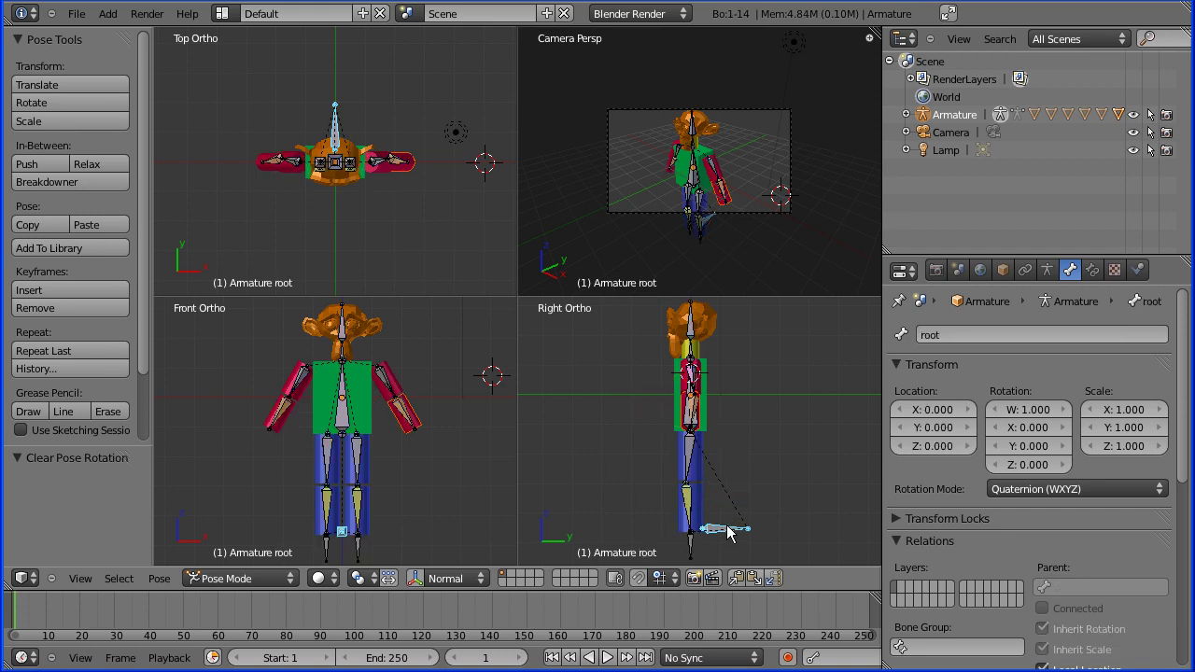
pyautogui.press('g')
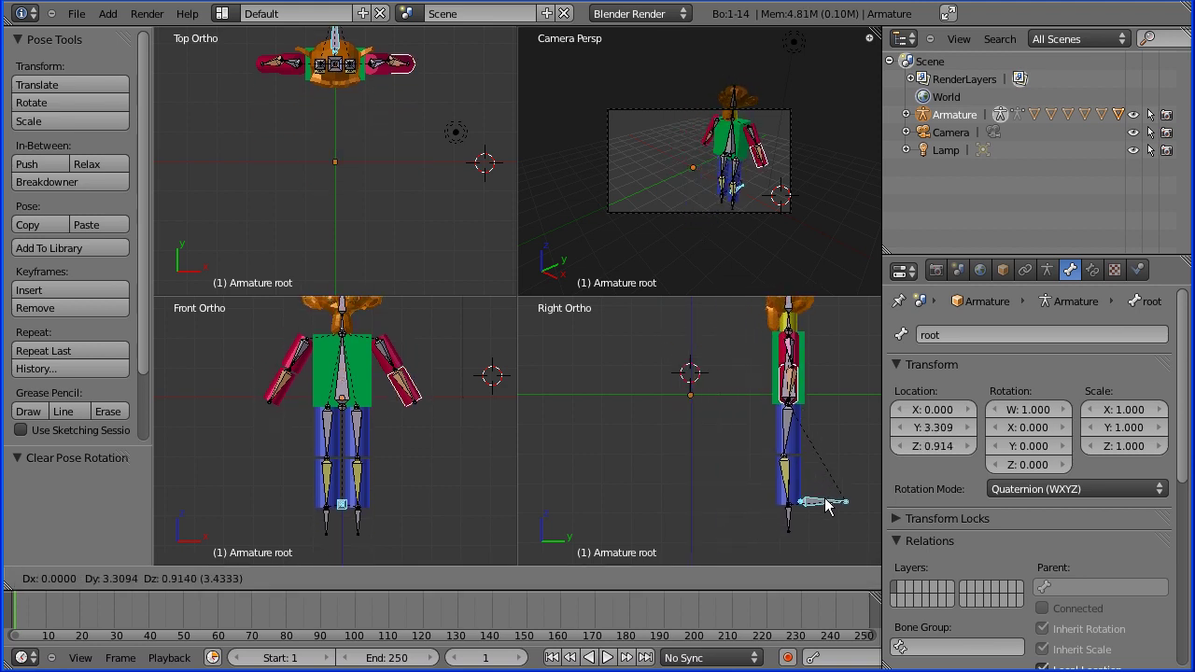
pyautogui.click(819, 509)
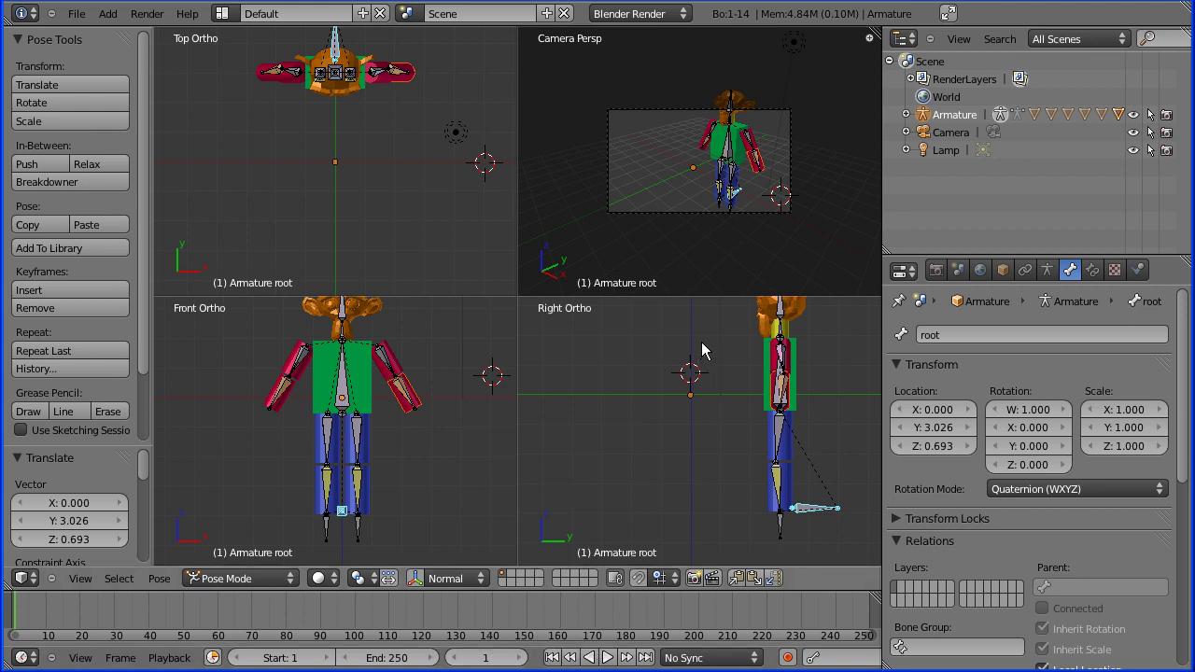
# - Move the back bone about -0.66 in Y and -1.42 in Z, and tilt it forward about 10.5°
pyautogui.rightClick(343, 390)
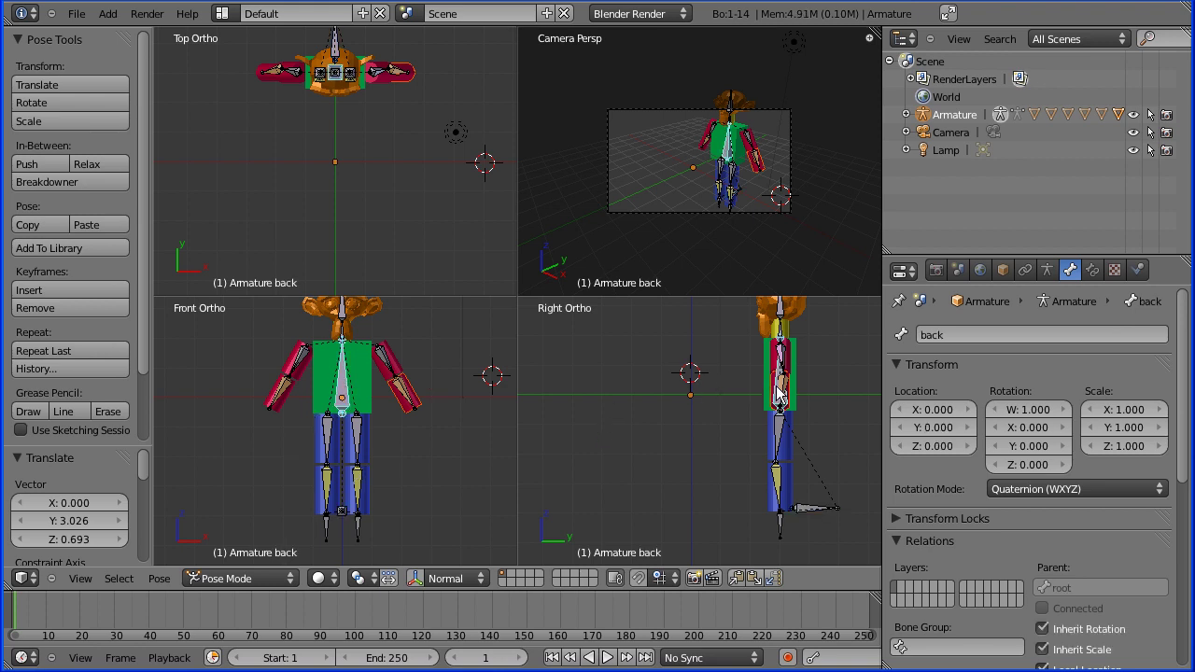
pyautogui.press('g')
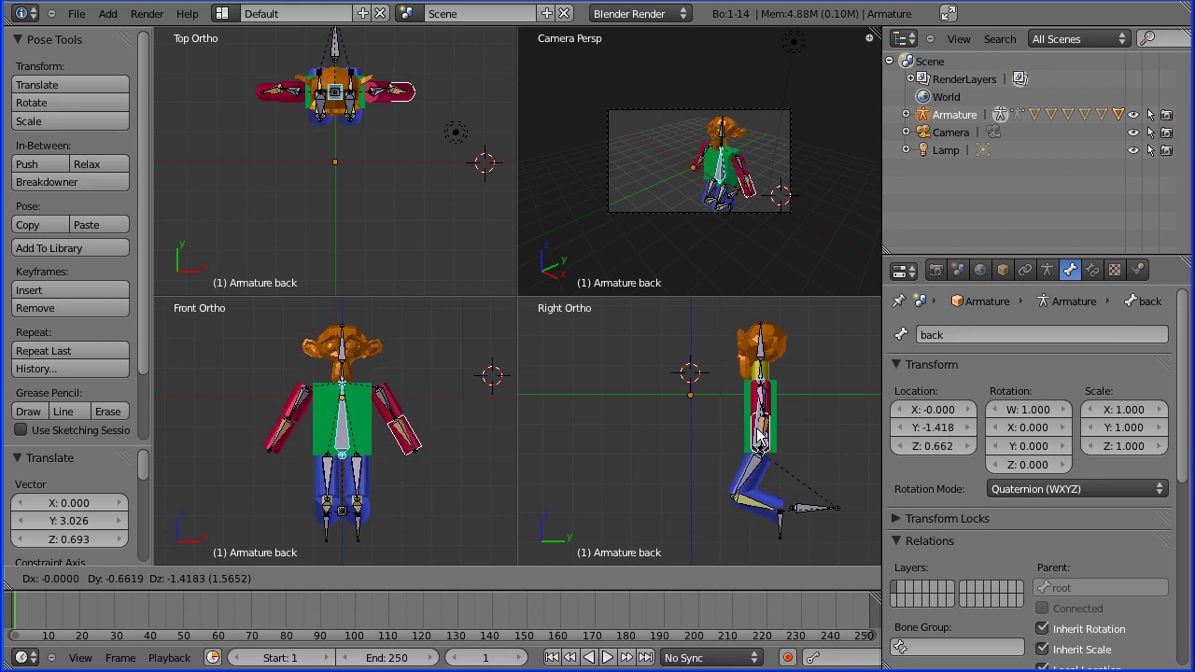
pyautogui.click(758, 434)
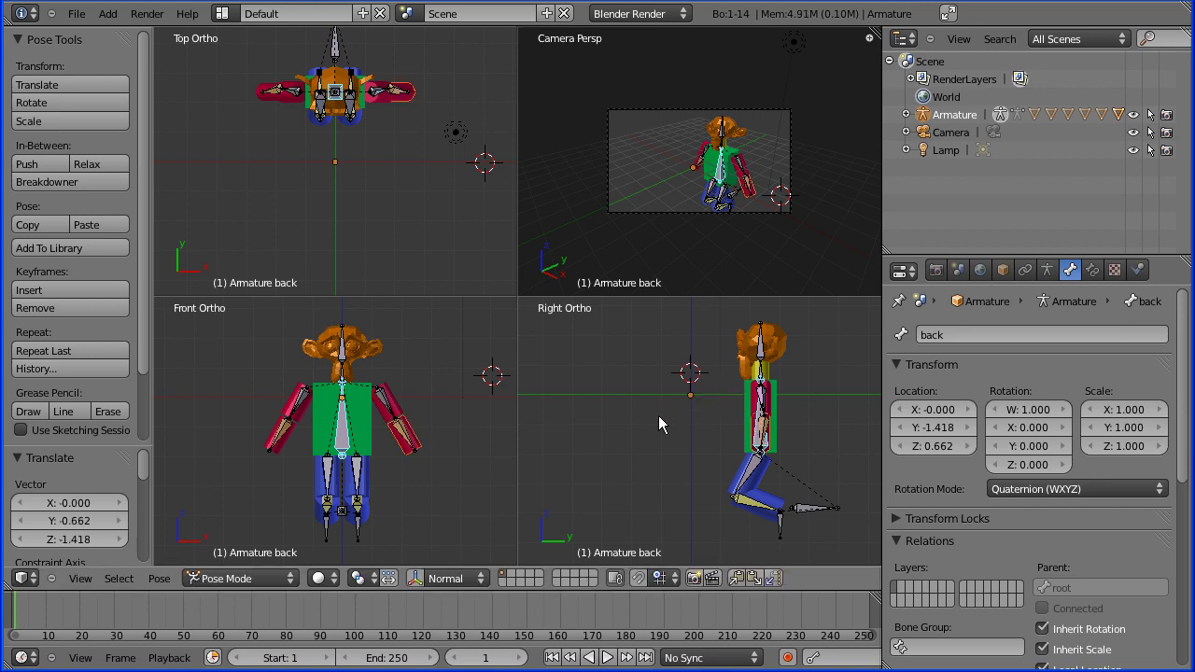
pyautogui.press('r')
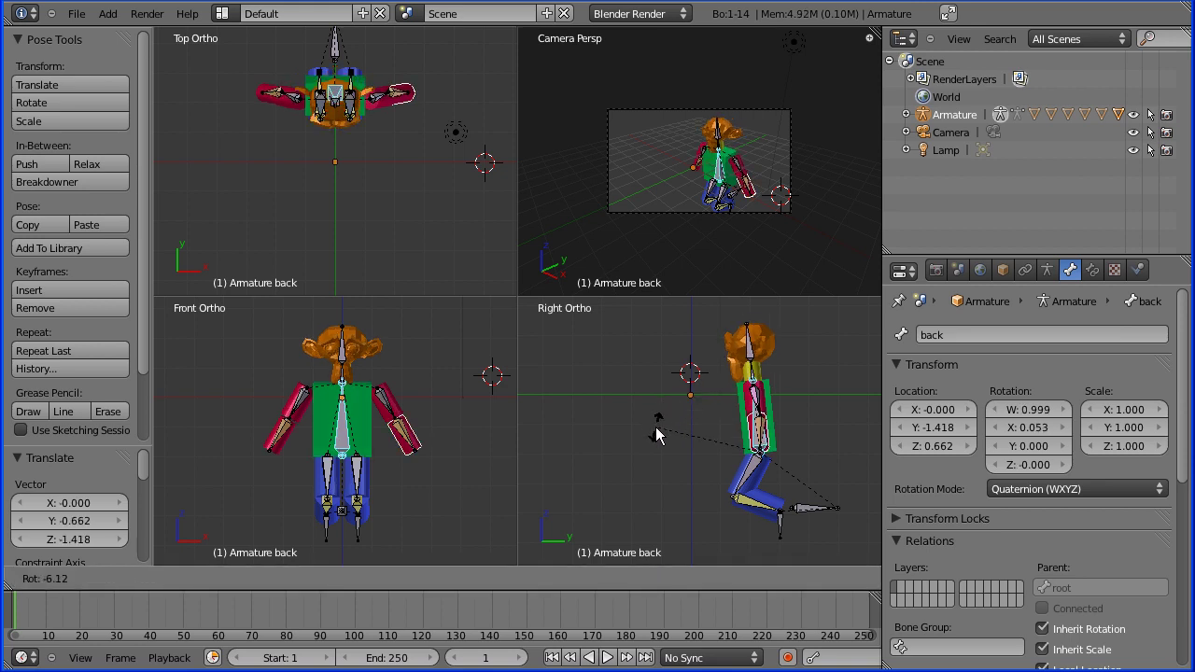
pyautogui.click(656, 441)
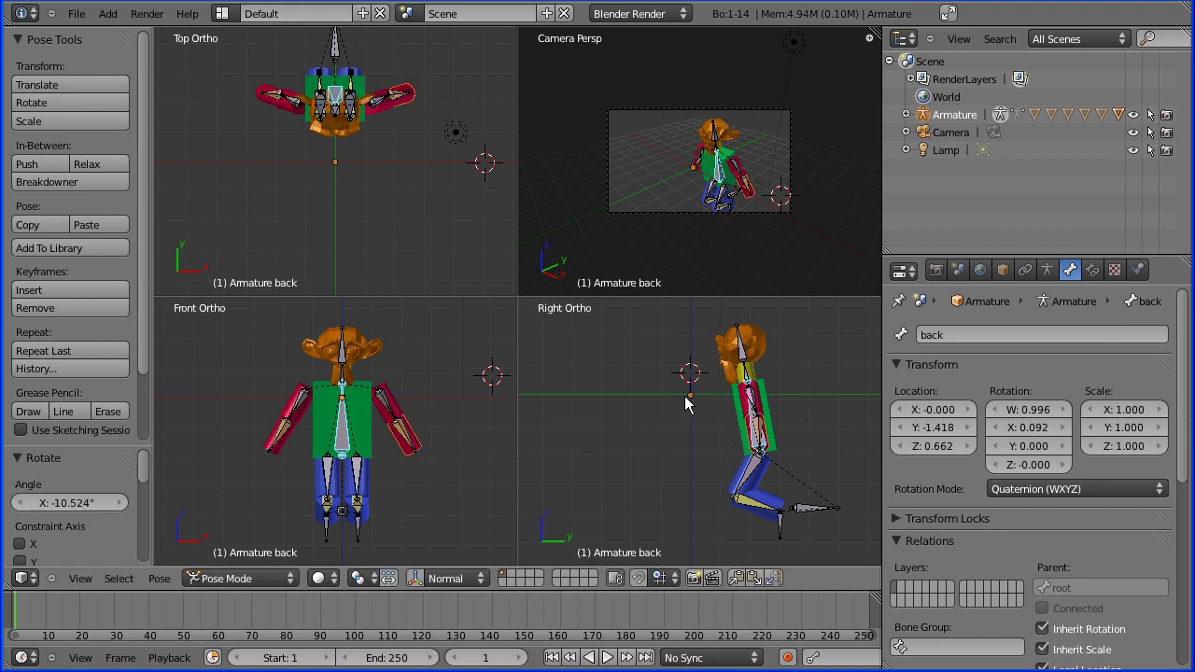
# - Tilt the head bone back.001 forward about 4.9° in the side view
pyautogui.rightClick(740, 353)
pyautogui.press('r')
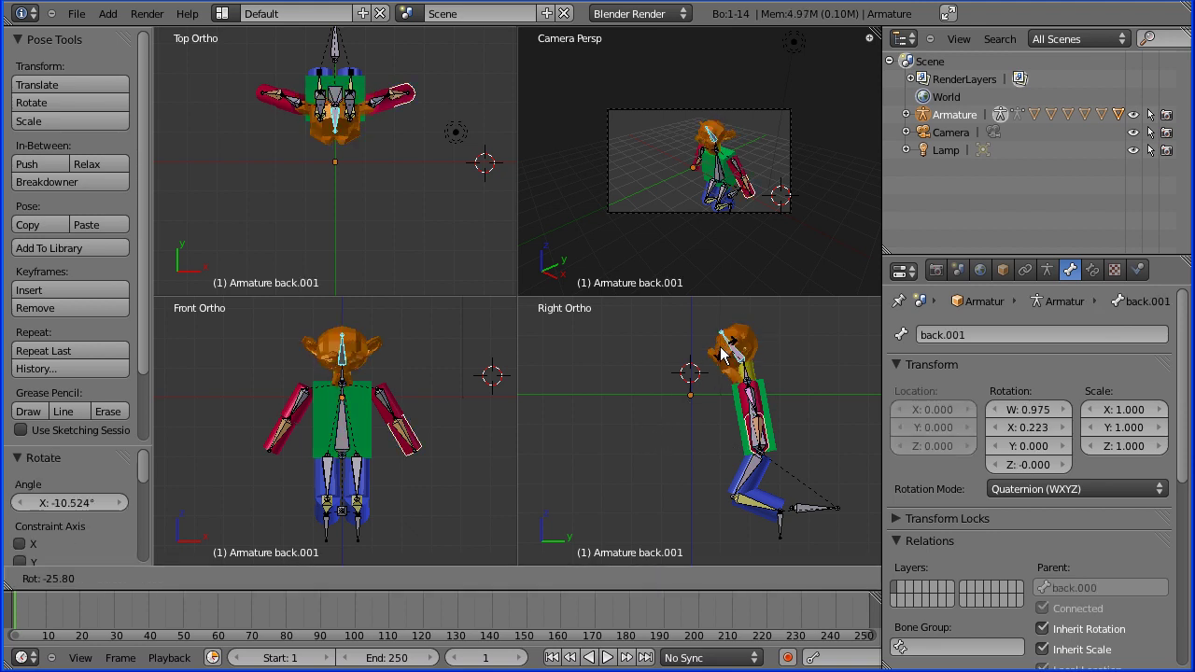
pyautogui.click(734, 345)
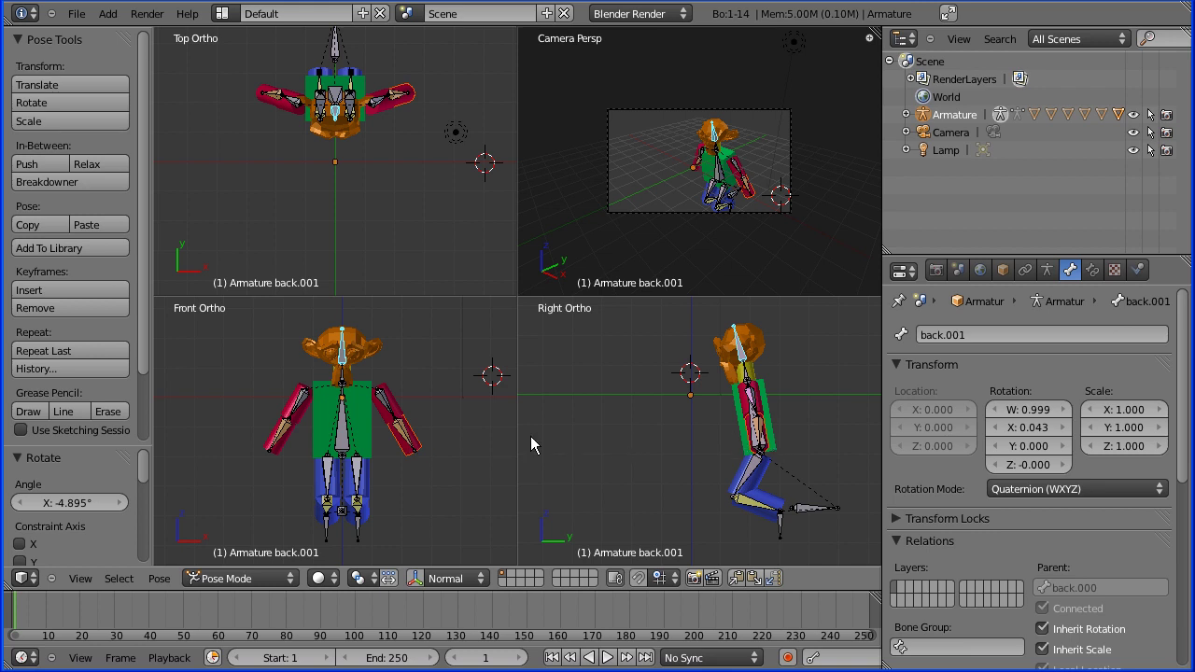
# - Swing the left arm forward by moving its lower bone back_L.000 about -1.86 in Y and 0.79 in Z
pyautogui.rightClick(402, 434)
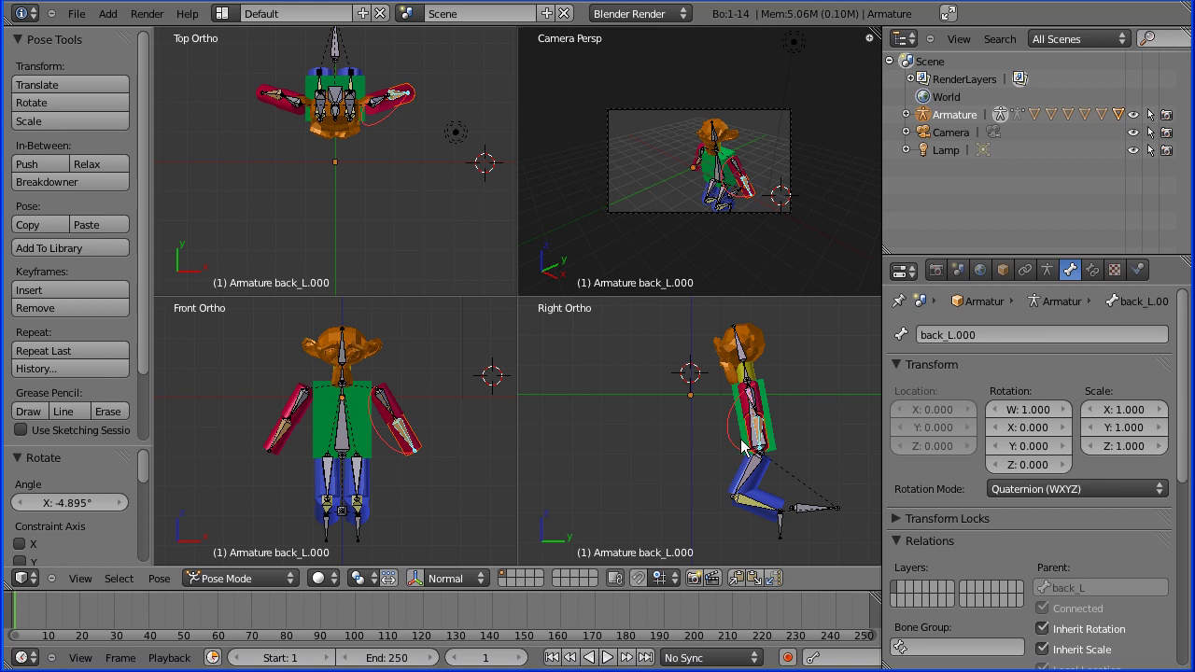
pyautogui.press('g')
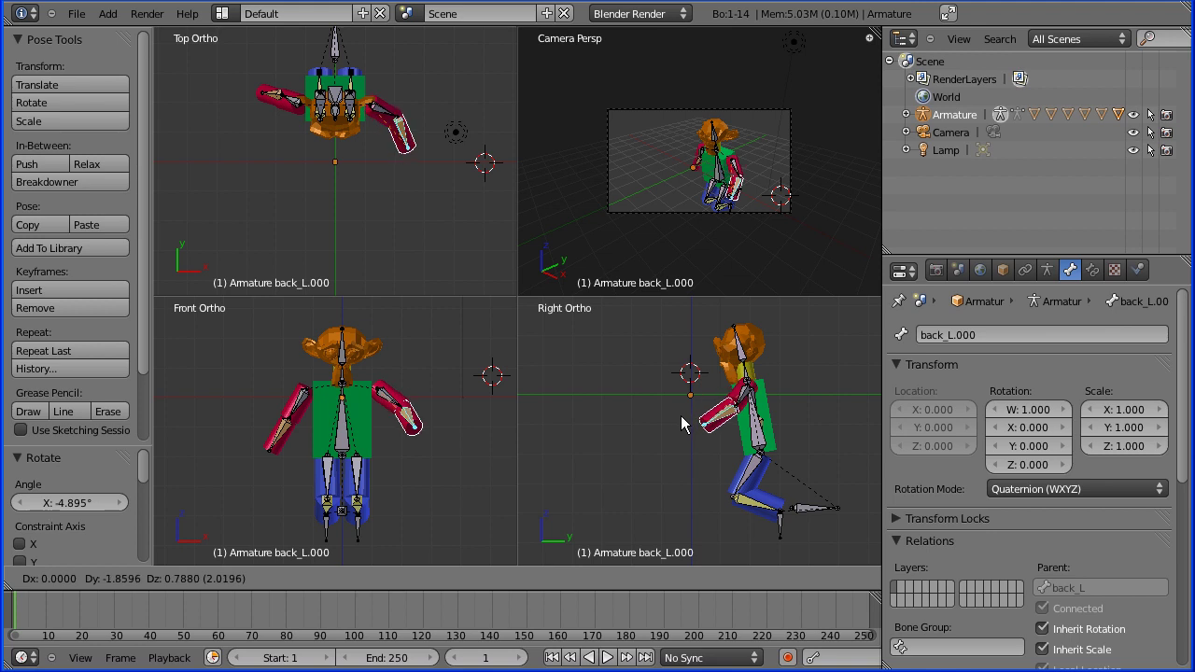
pyautogui.click(680, 423)
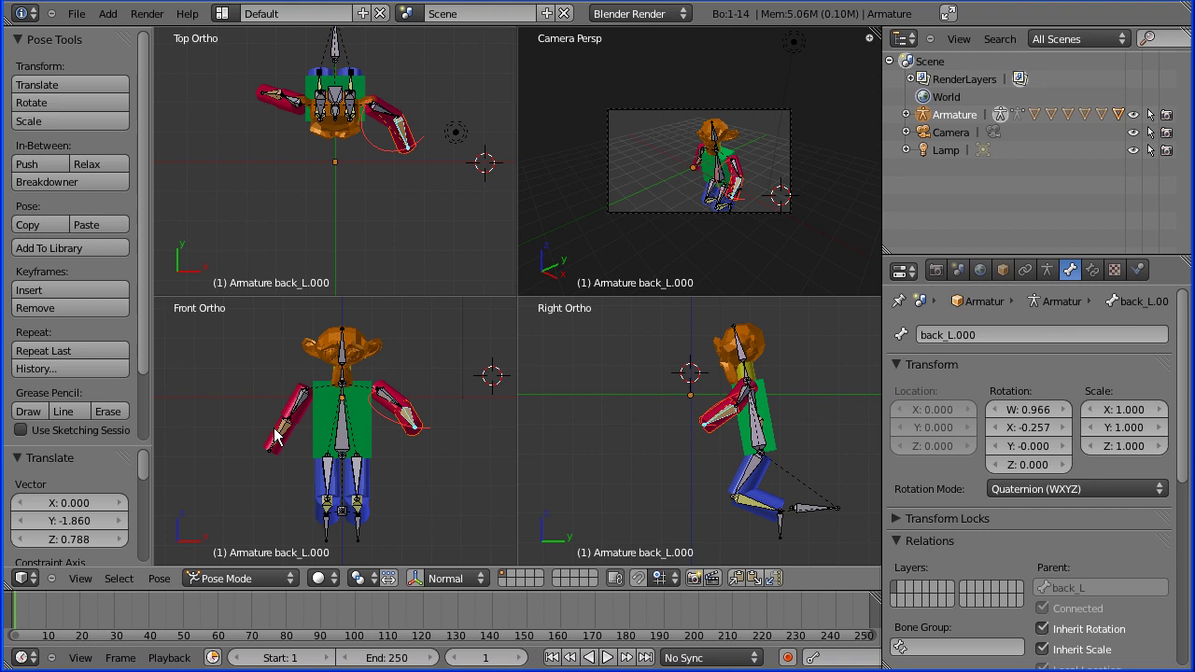
# - Add the upper bone back_L to the left forearm selection and copy the pose of both bones
pyautogui.keyDown('shift'); pyautogui.rightClick(391, 400); pyautogui.keyUp('shift')
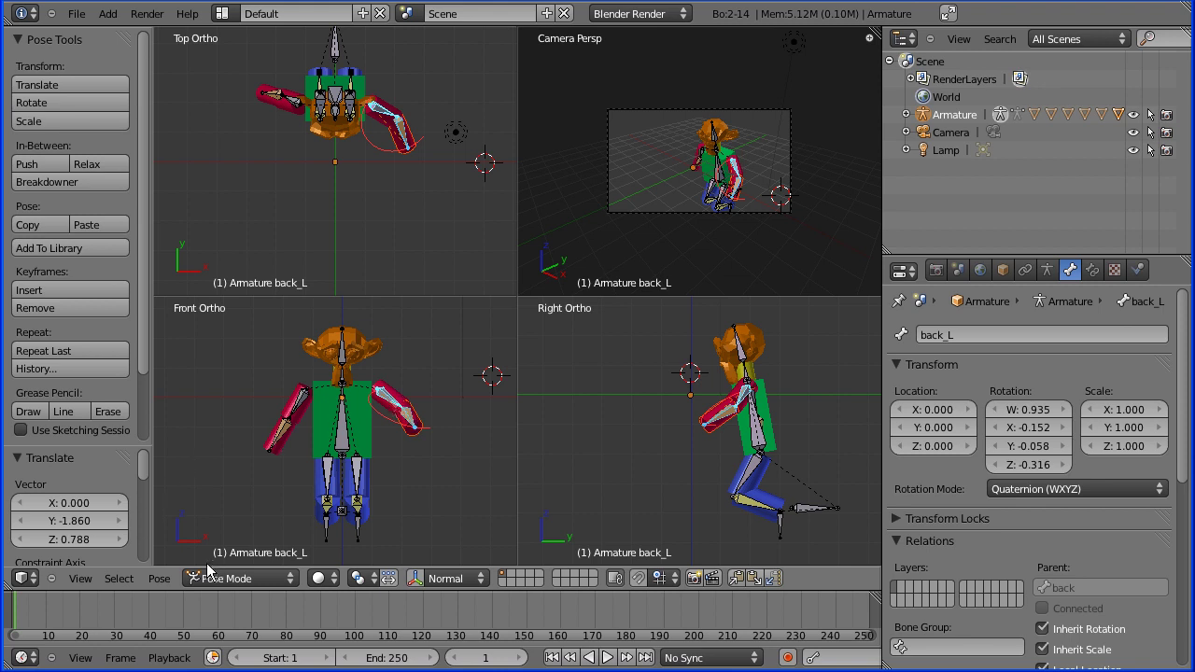
pyautogui.click(154, 579)
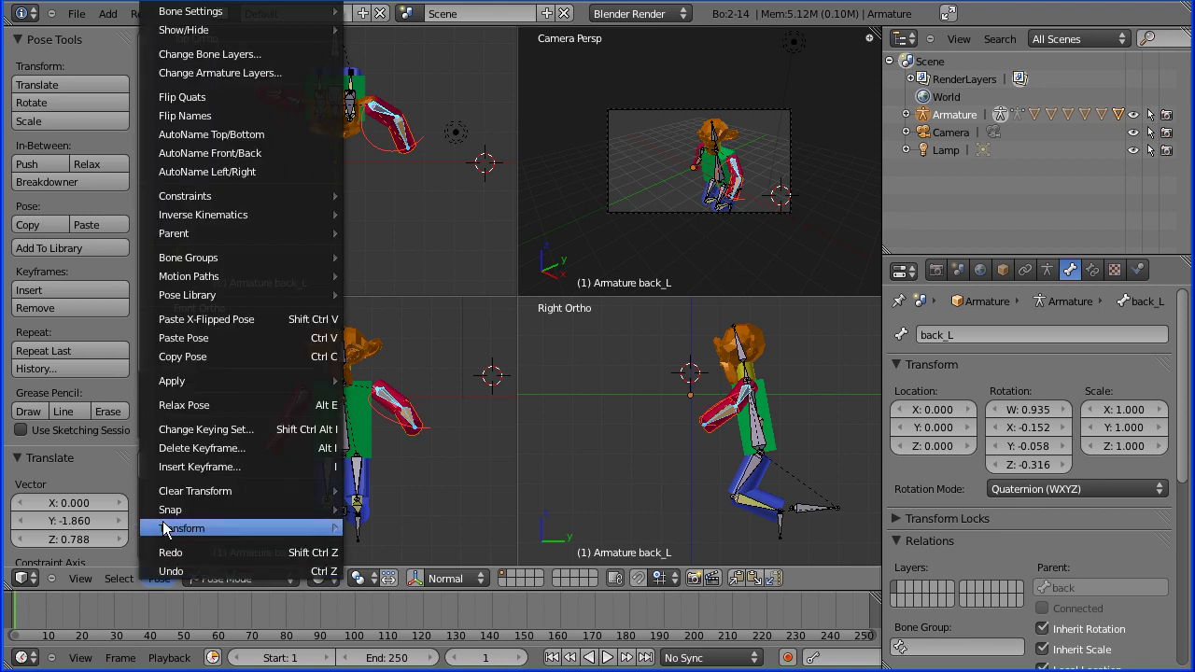
pyautogui.click(204, 354)
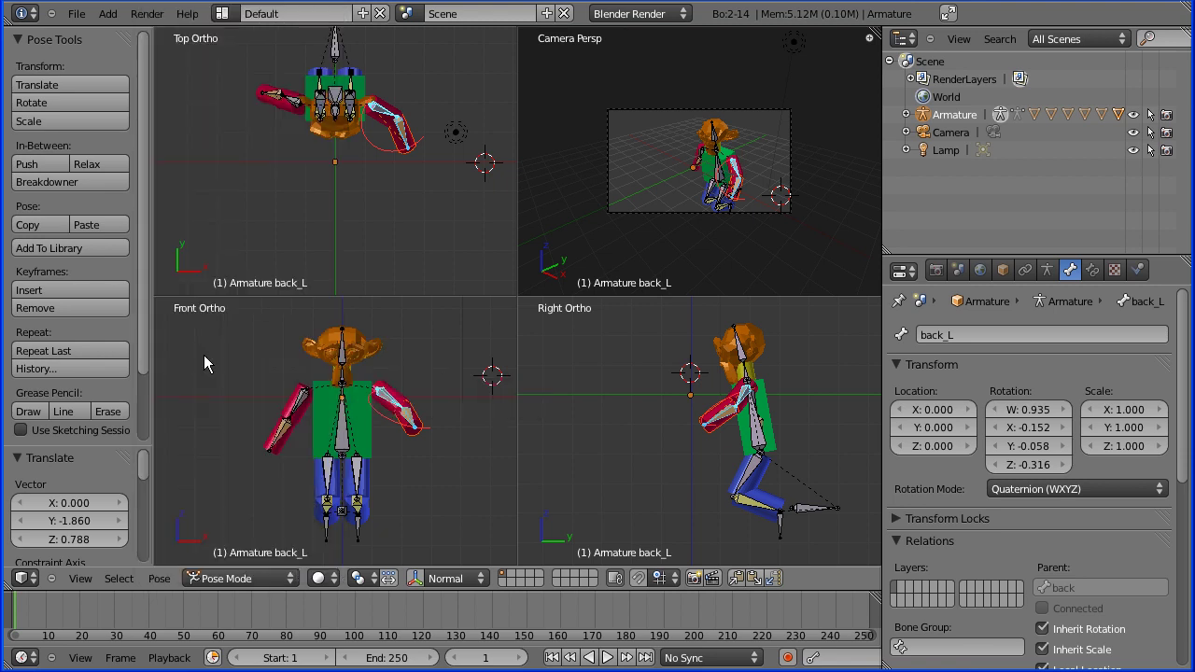
# - Paste the copied left arm pose X-flipped onto the right arm
pyautogui.rightClick(300, 397)
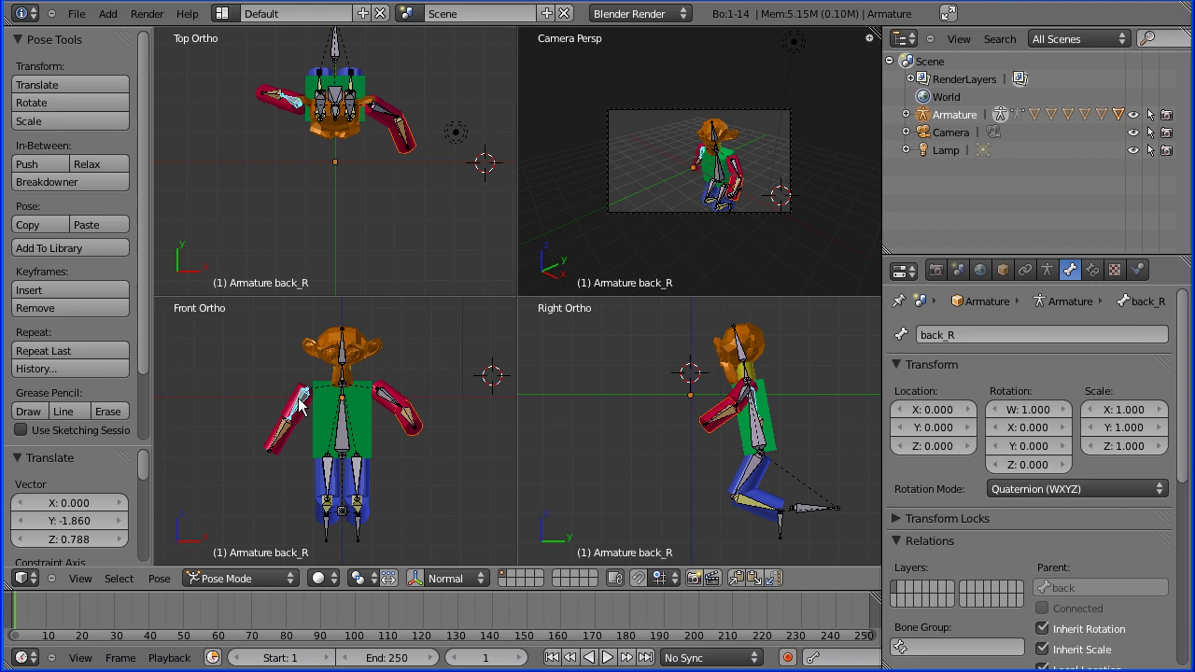
pyautogui.keyDown('shift'); pyautogui.rightClick(278, 443); pyautogui.keyUp('shift')
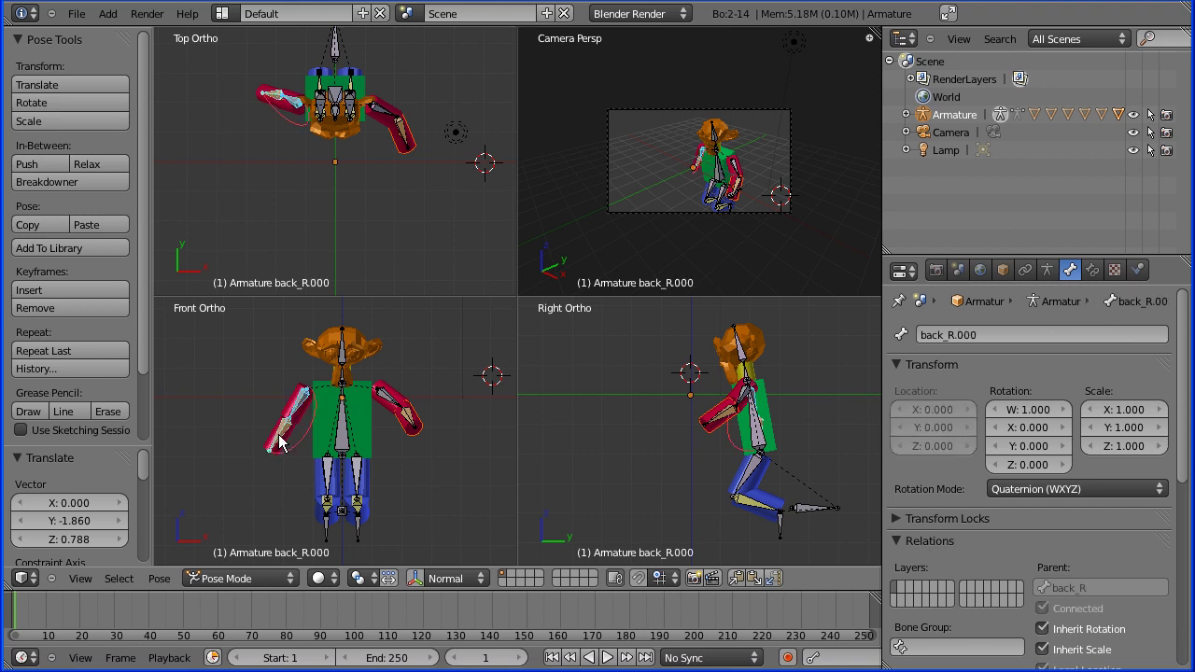
pyautogui.hotkey('ctrl', 'z')
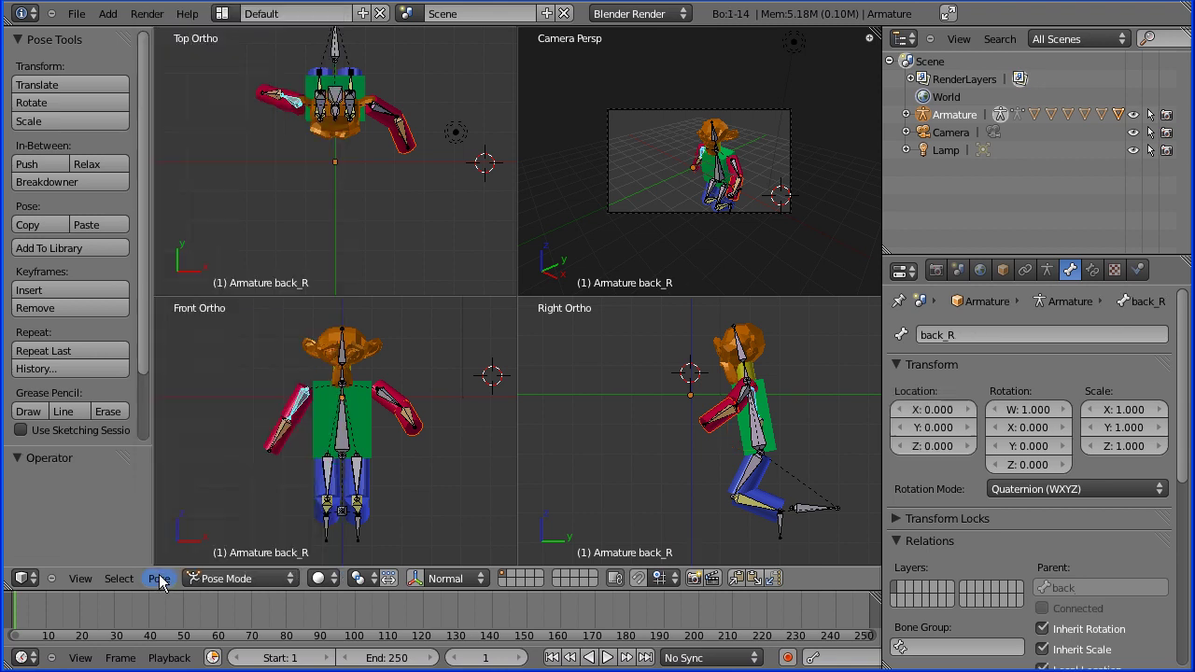
pyautogui.click(158, 578)
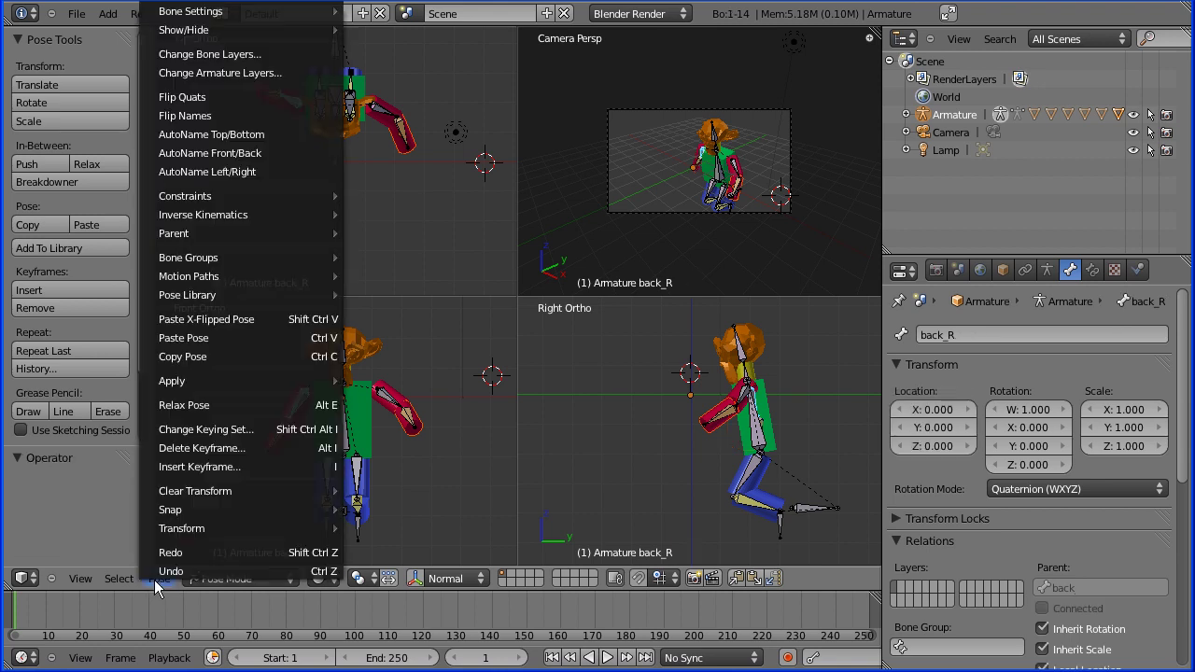
pyautogui.click(212, 318)
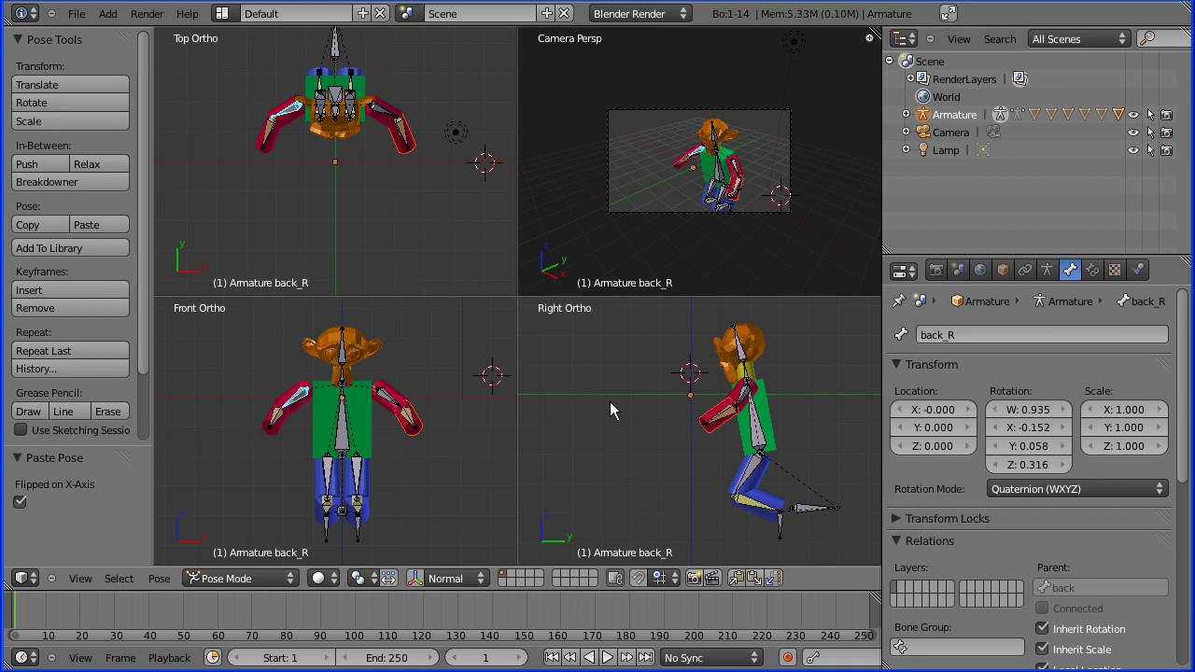
# - Select all bones and insert a LocRot keyframe for the pose at frame 1
pyautogui.rightClick(752, 429)
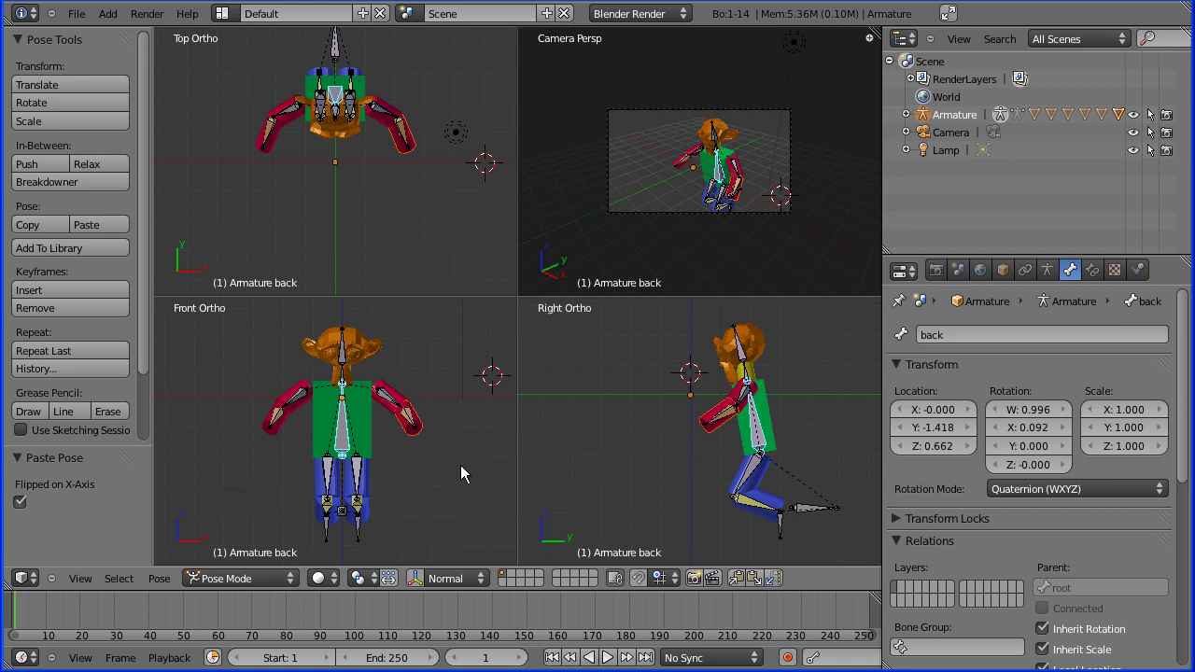
pyautogui.press('a')
pyautogui.press('a')
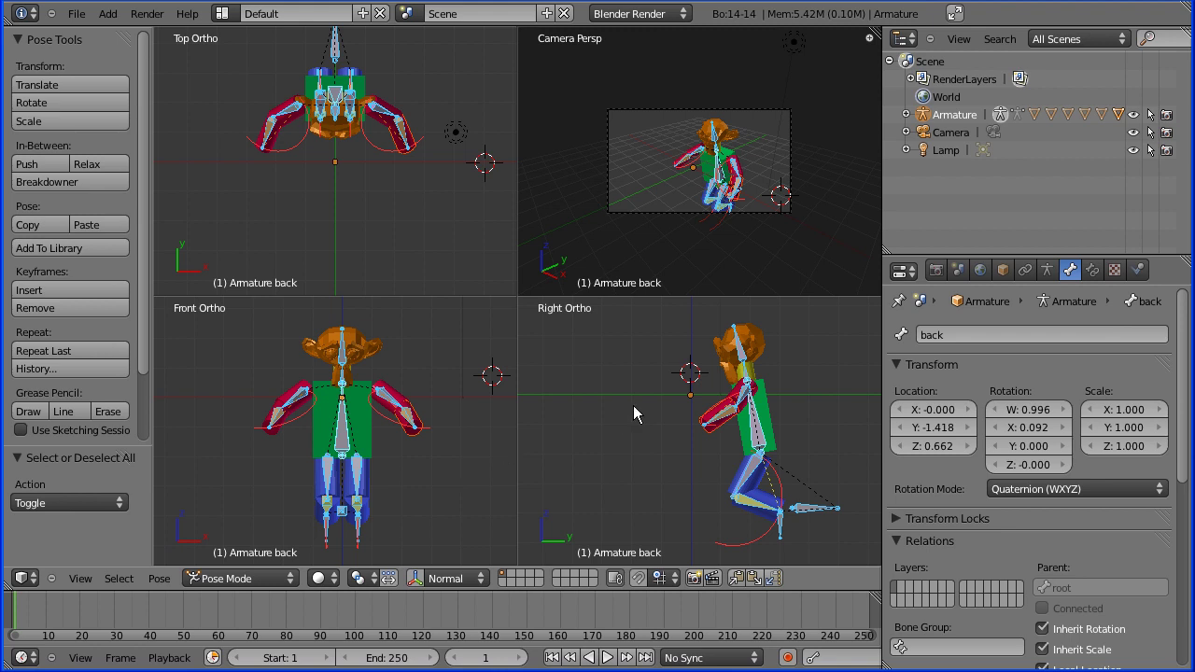
pyautogui.click(95, 290)
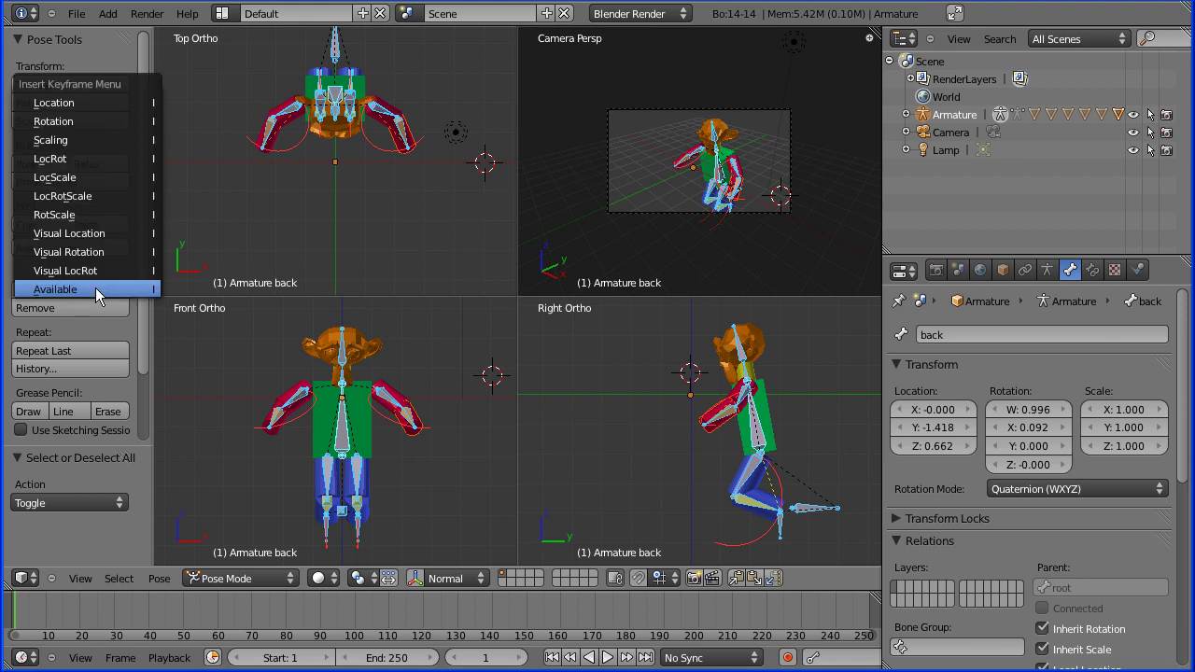
pyautogui.click(96, 156)
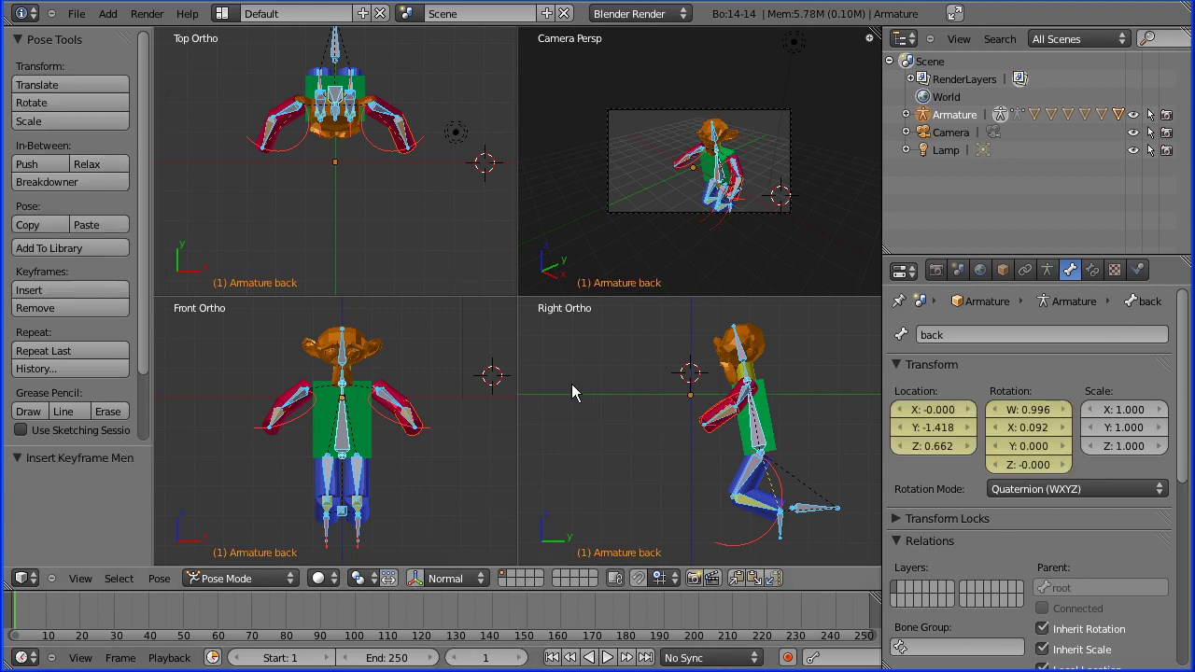
# - Set the animation's end frame to 50
pyautogui.click(408, 663)
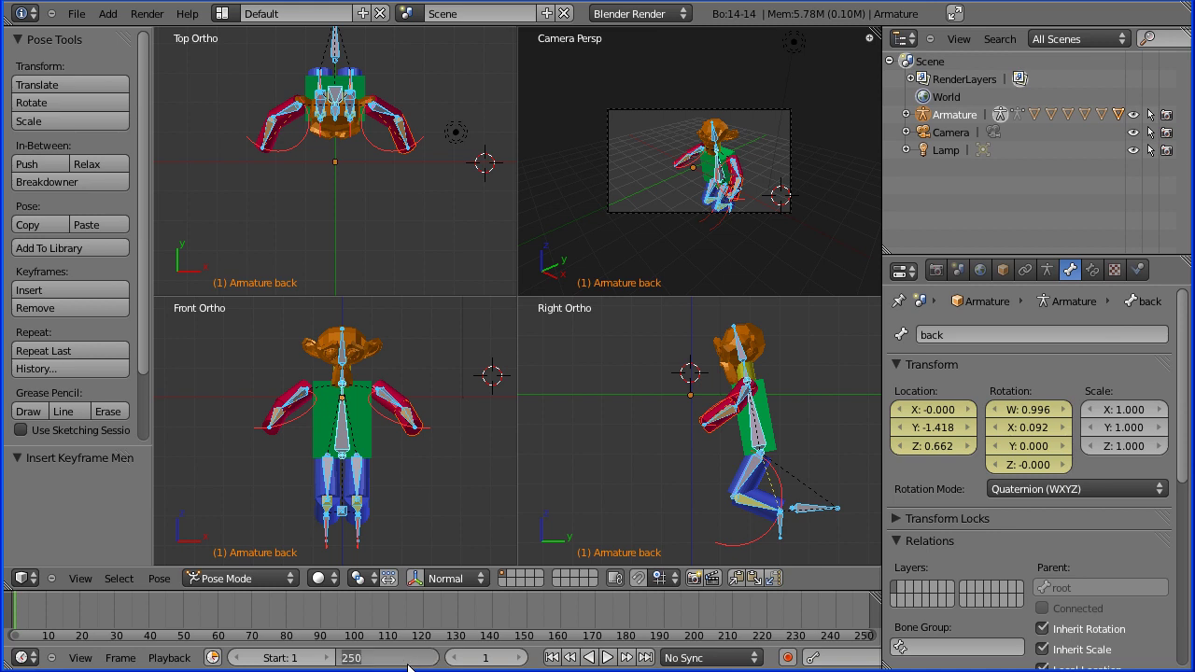
pyautogui.write('50')
pyautogui.press('Return')
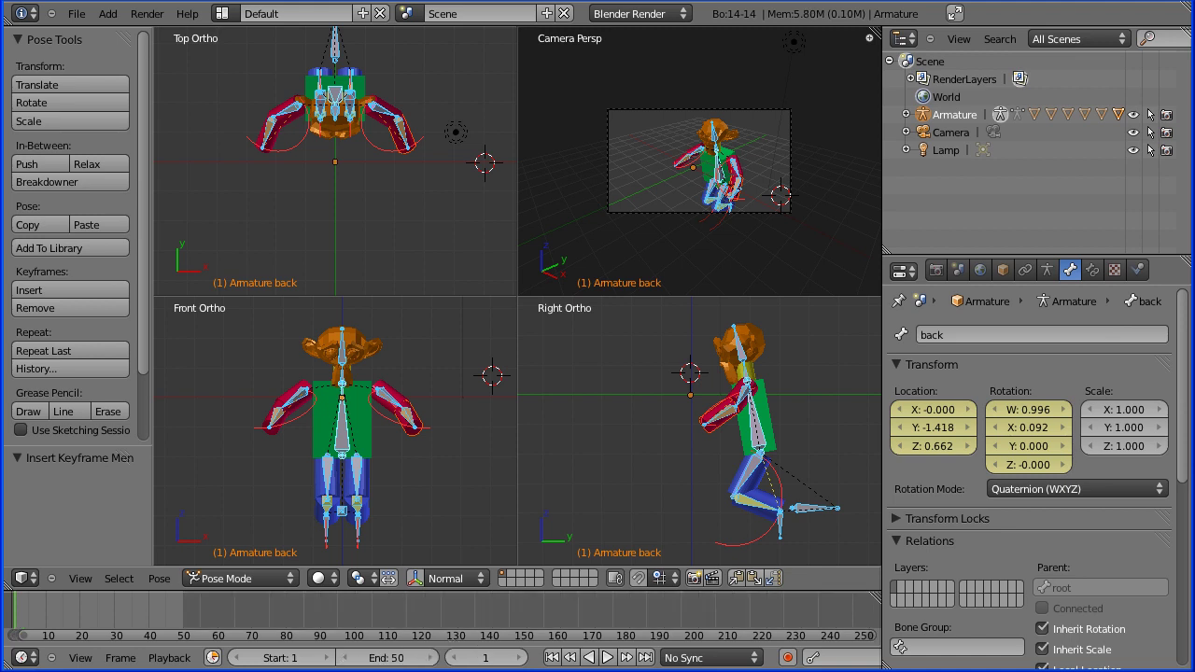
# - Go to frame 20 and move the root bone forward about 2.11 units along negative Y
pyautogui.click(485, 658)
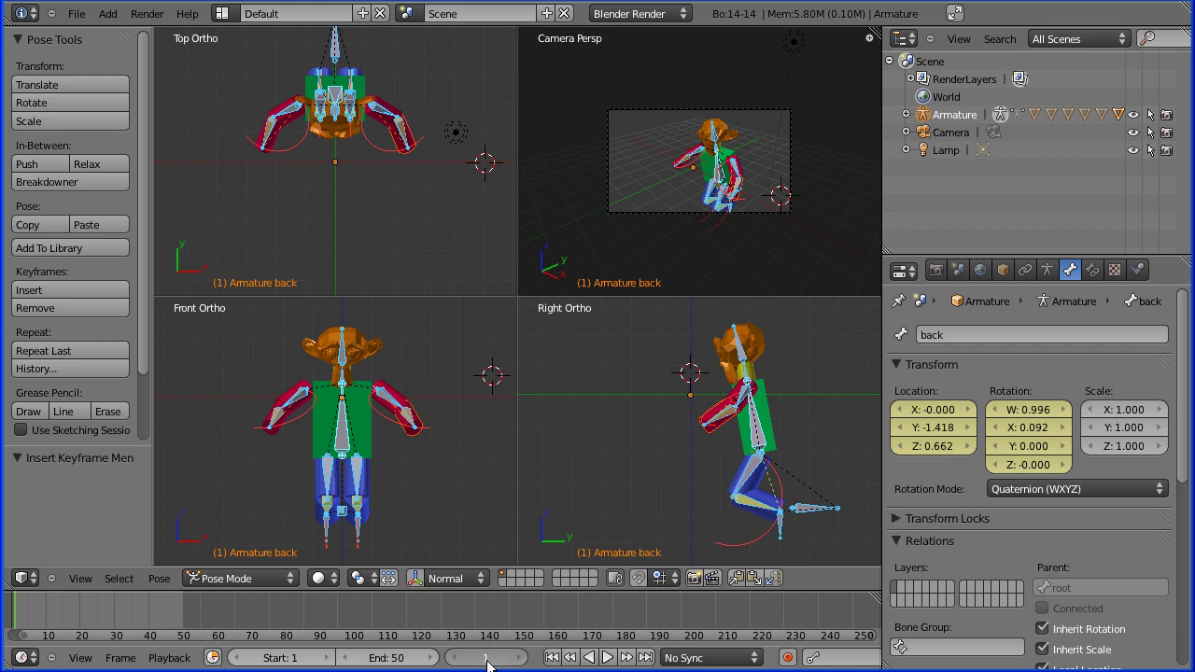
pyautogui.write('20')
pyautogui.press('Return')
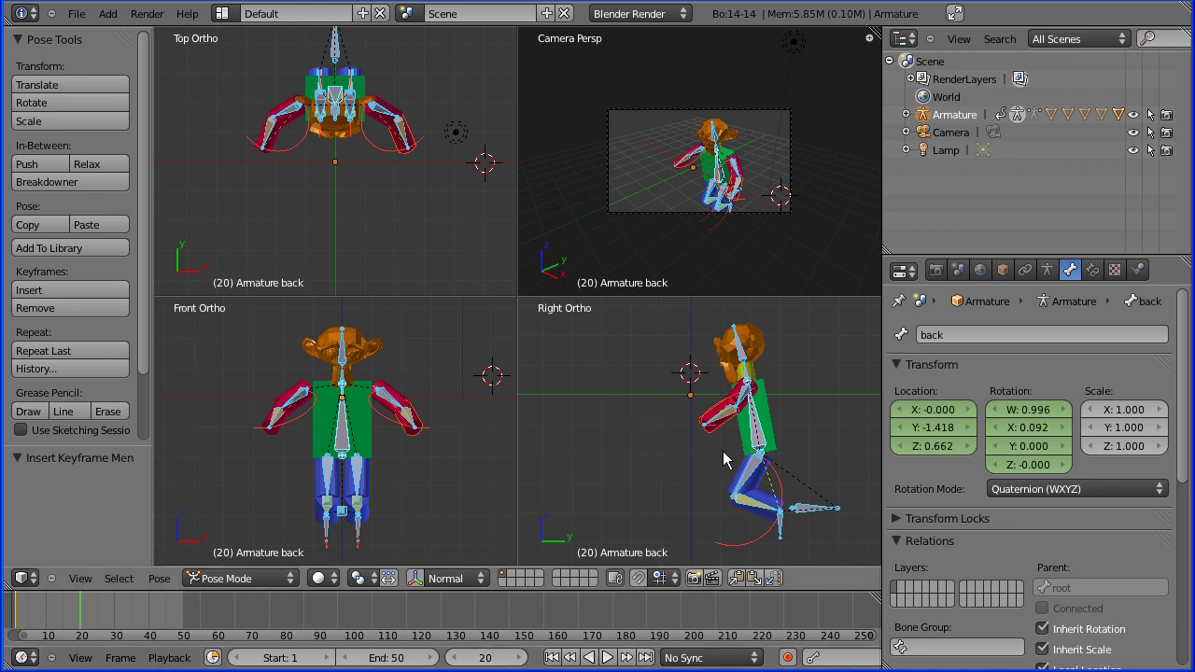
pyautogui.rightClick(809, 511)
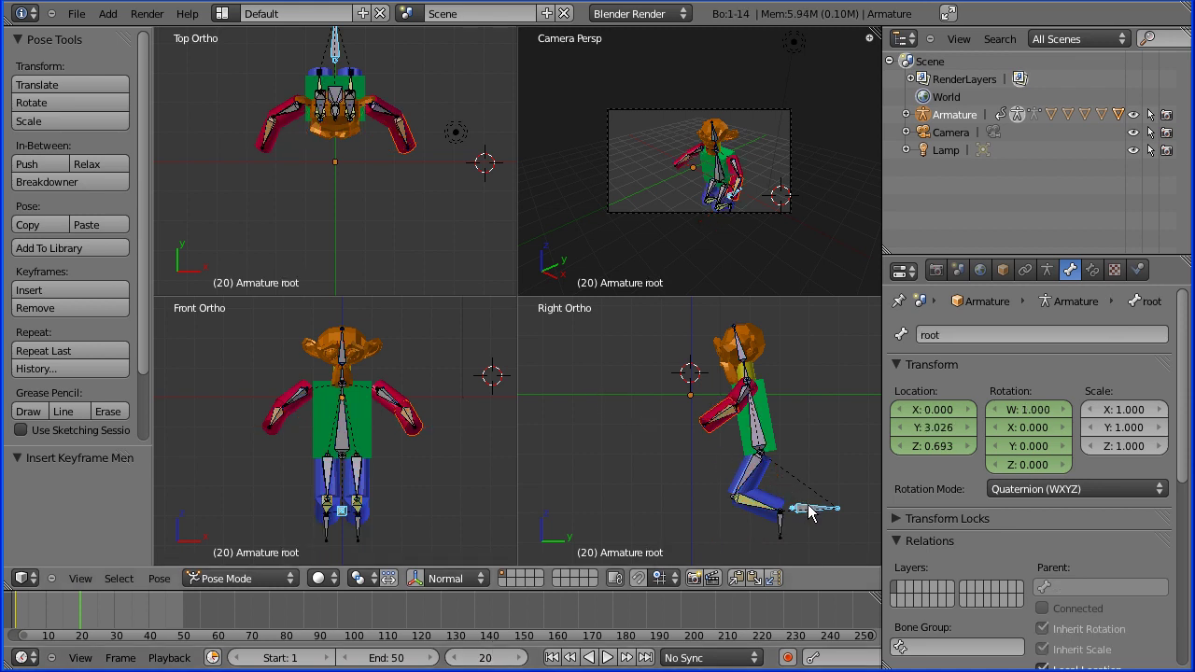
pyautogui.press('g')
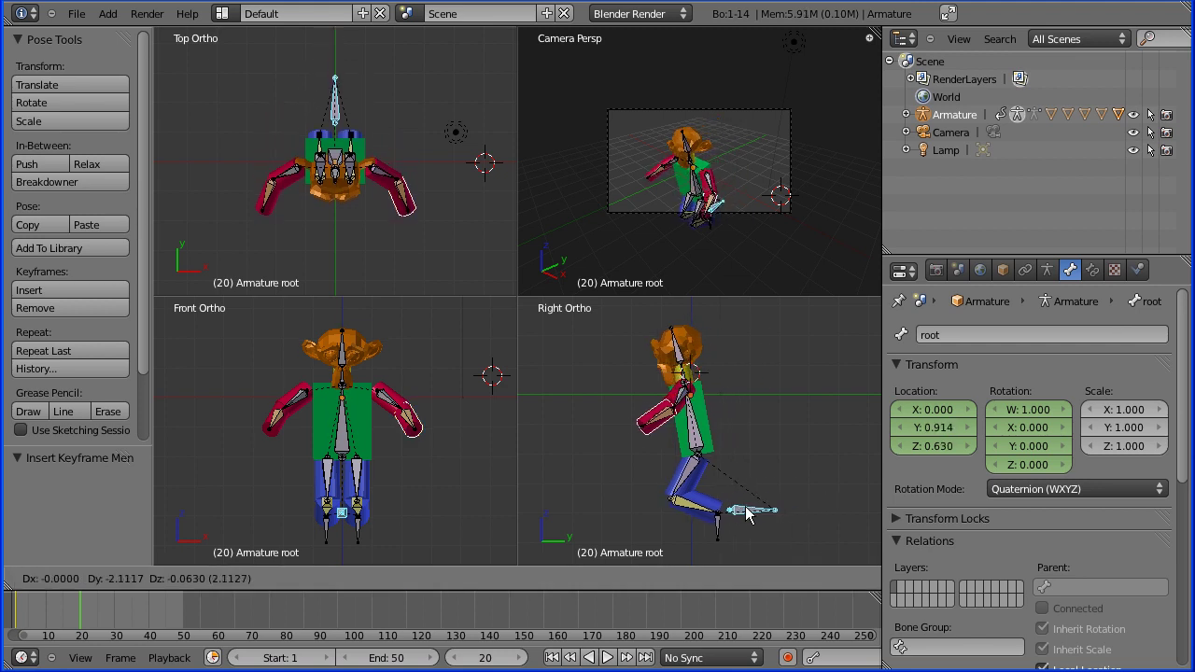
pyautogui.click(747, 514)
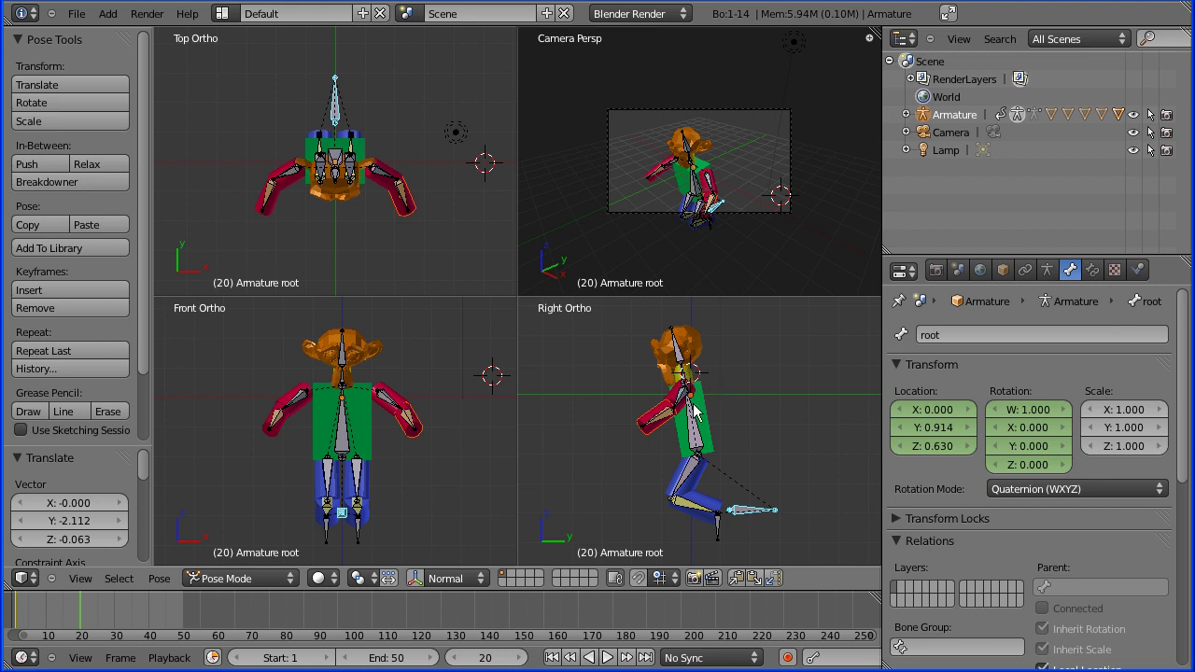
# - Raise the torso's back bone about 1.64 units in Z and shift it forward about 1.70 units along negative Y
pyautogui.rightClick(695, 444)
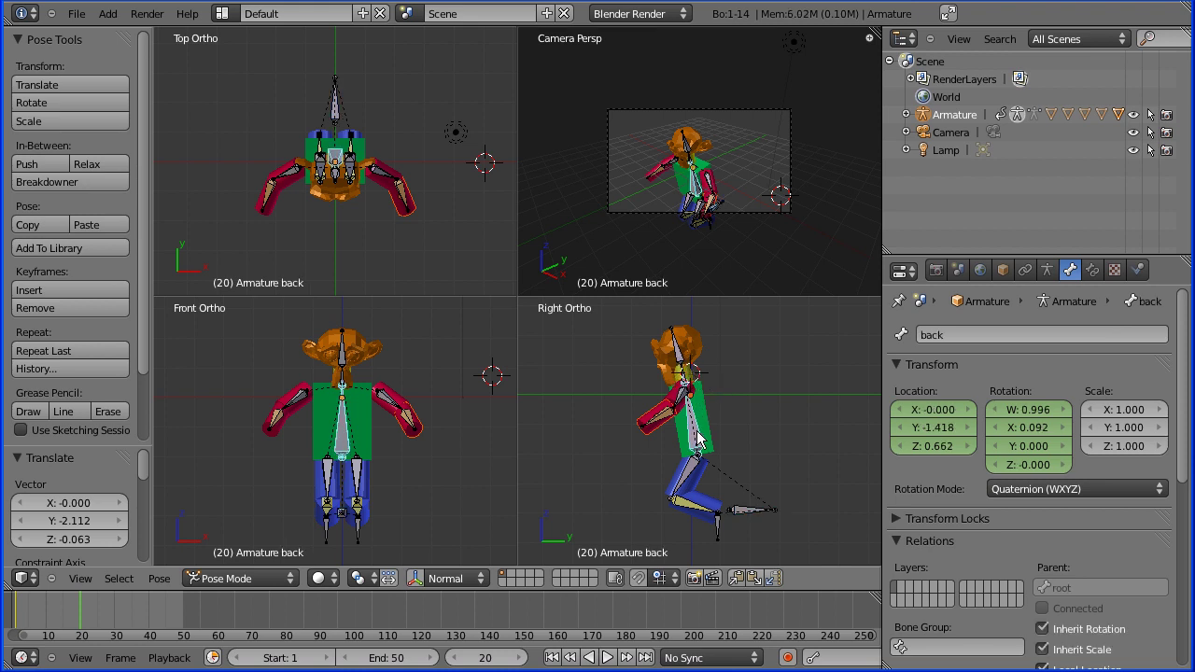
pyautogui.press('g')
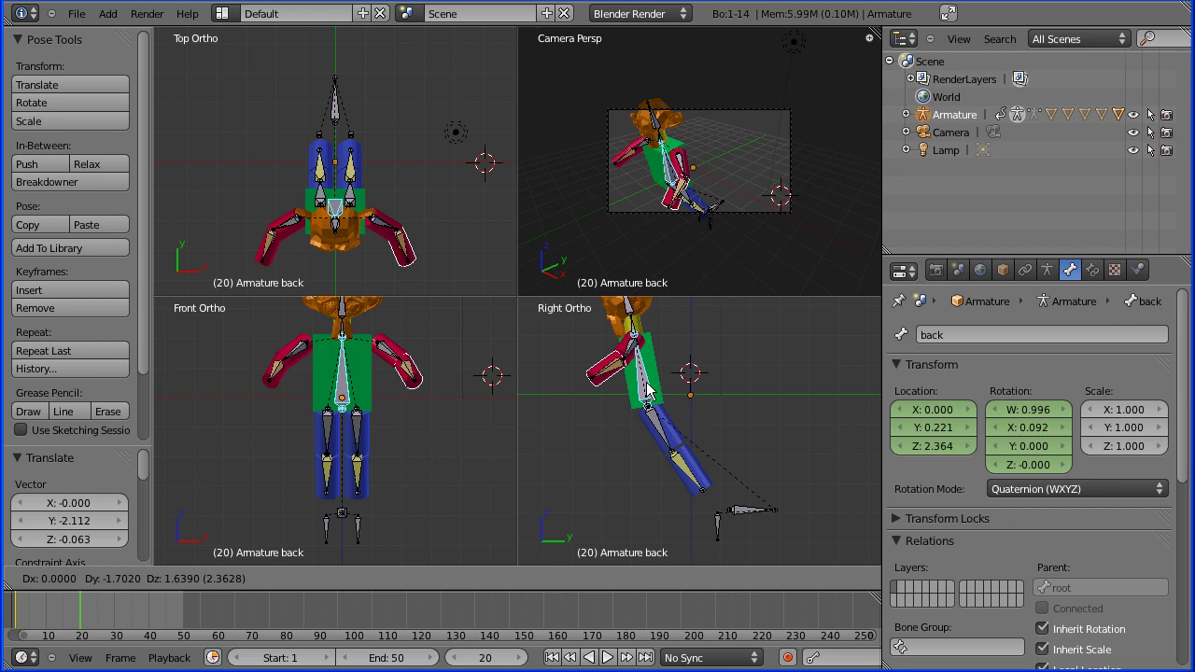
pyautogui.click(647, 390)
# - Rotate the neck bone back.000 by about 12.3° and the head bone back.001 by about 9.6° in the side view
pyautogui.rightClick(631, 316)
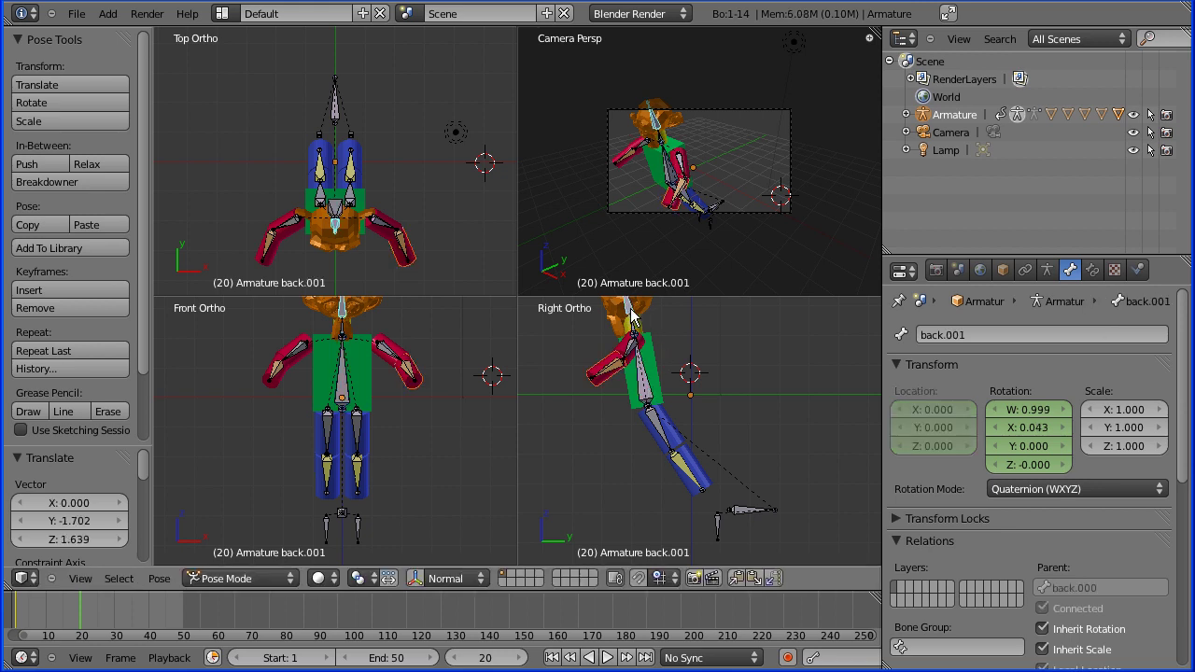
pyautogui.rightClick(633, 329)
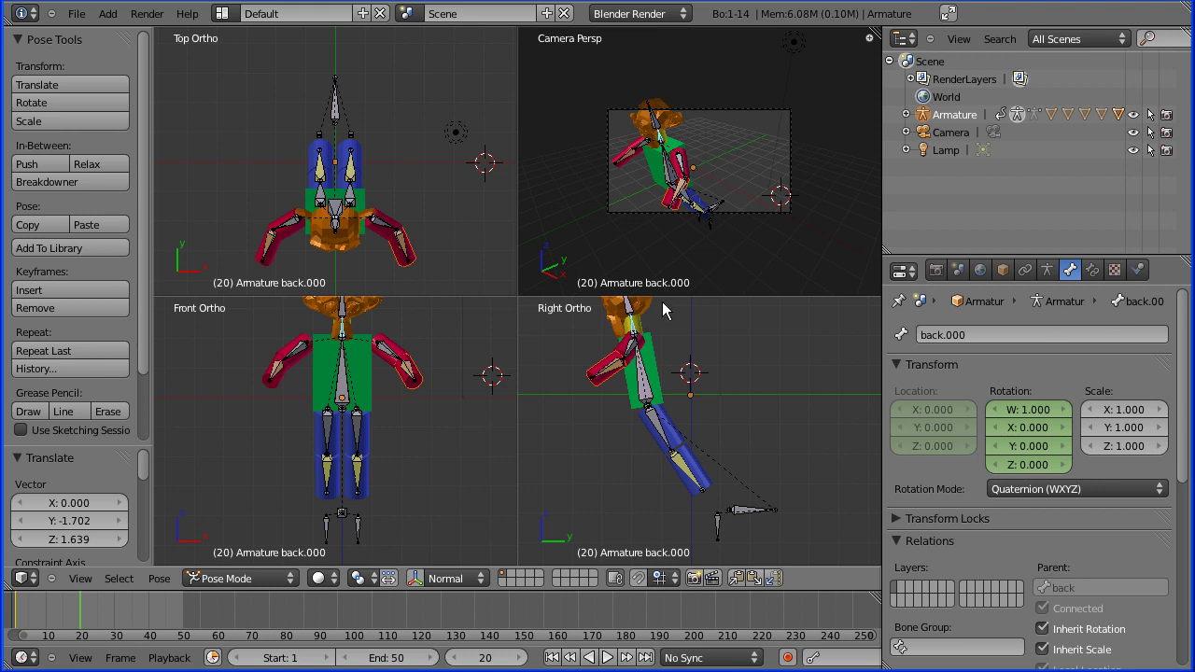
pyautogui.press('r')
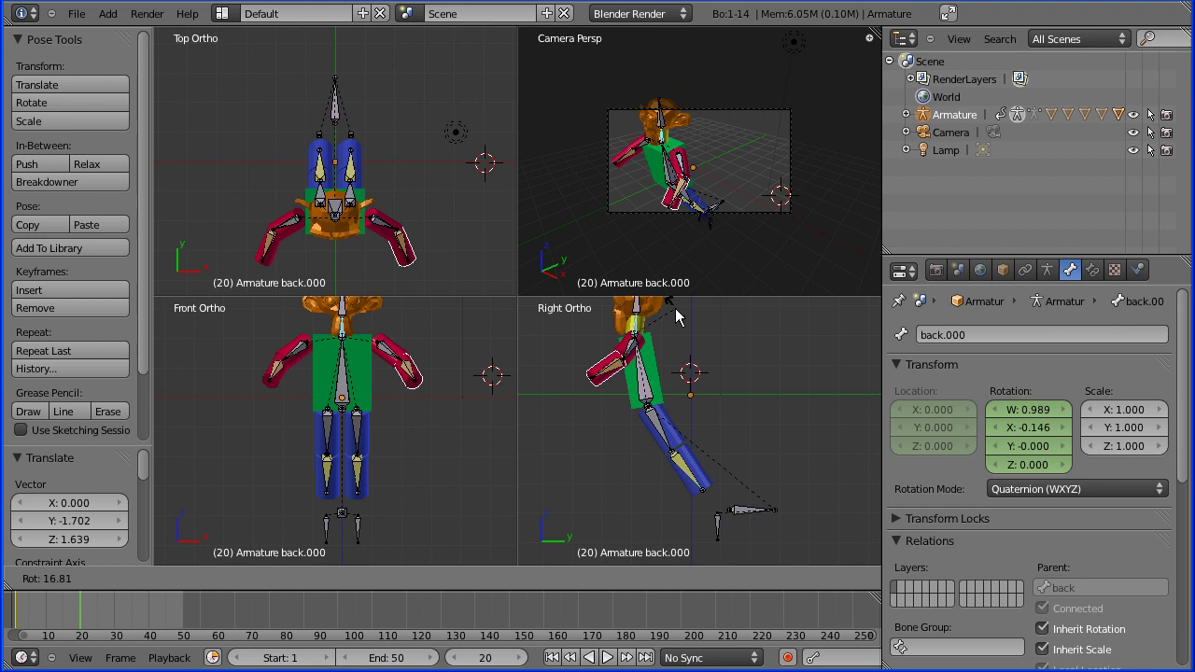
pyautogui.click(673, 318)
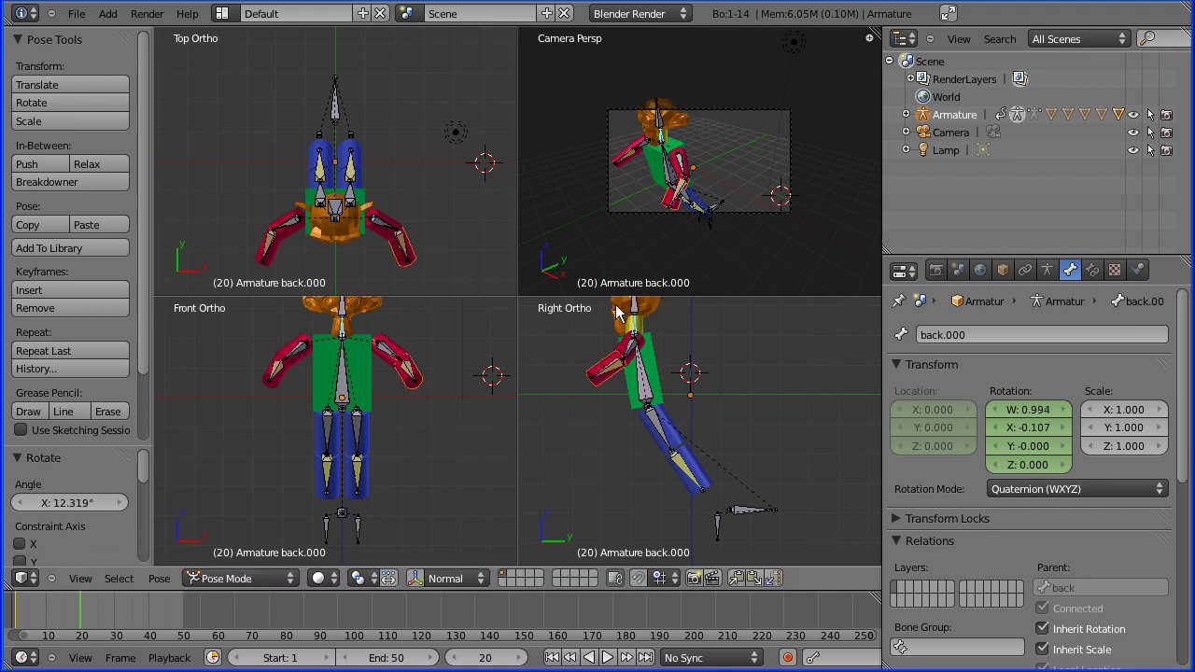
pyautogui.rightClick(634, 313)
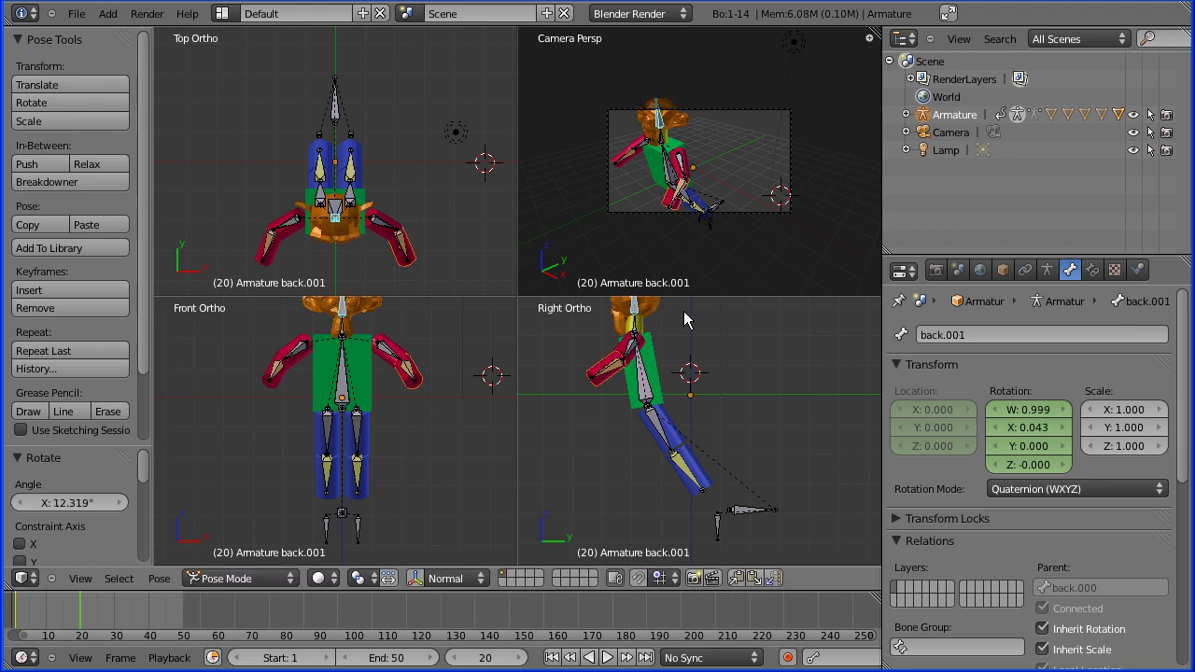
pyautogui.press('r')
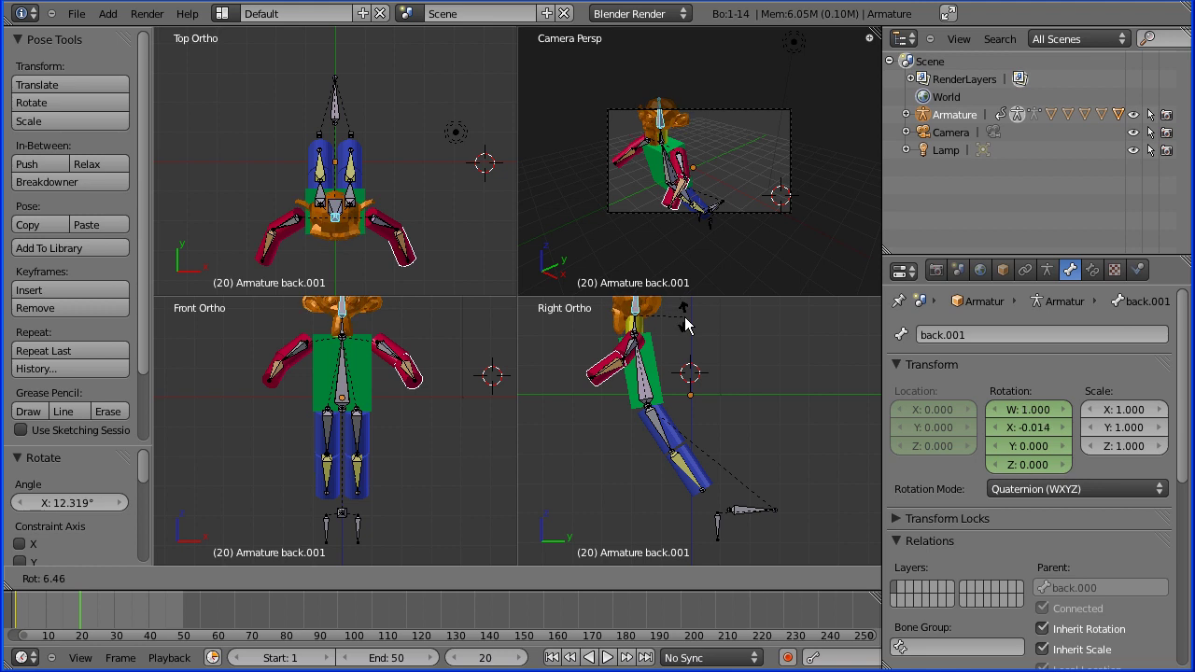
pyautogui.click(684, 319)
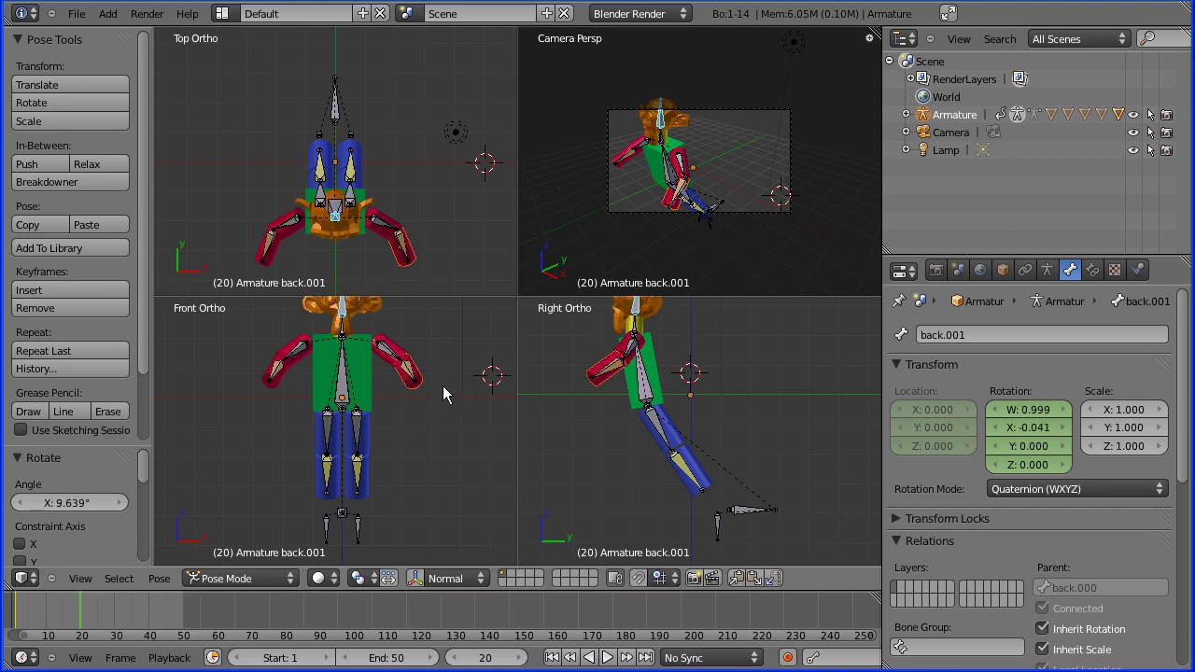
# - Raise the left arm overhead by moving forearm bone back_L.000 about 7.7 units up and 1.2 units forward
pyautogui.rightClick(608, 372)
pyautogui.press('g')
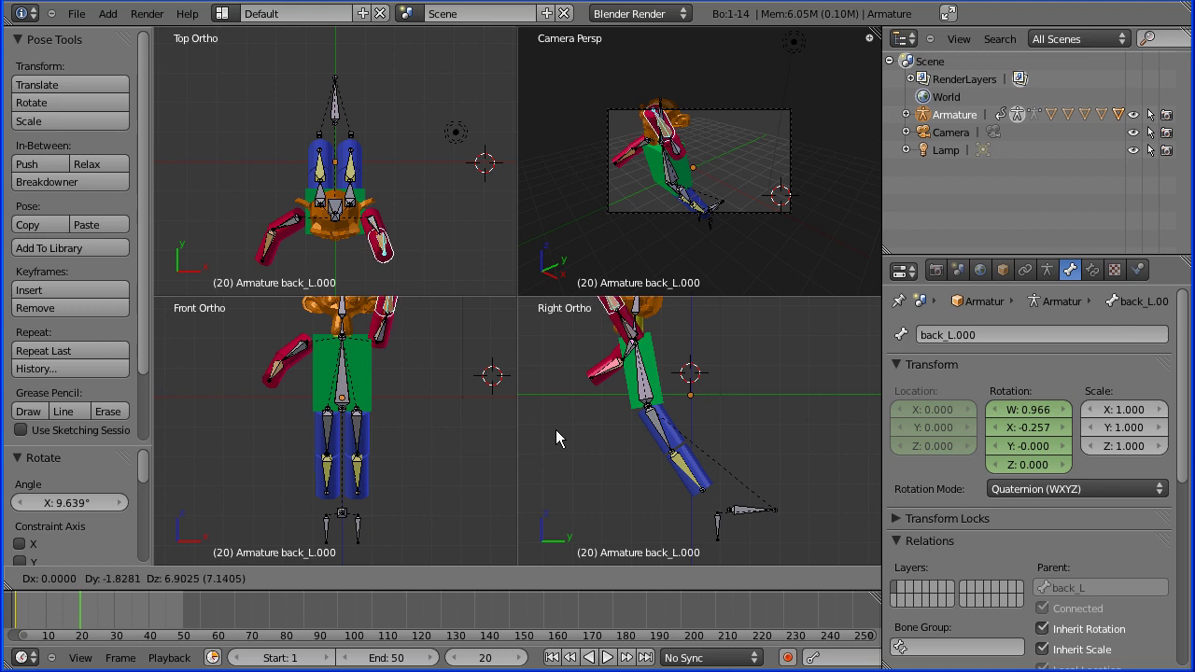
pyautogui.click(572, 406)
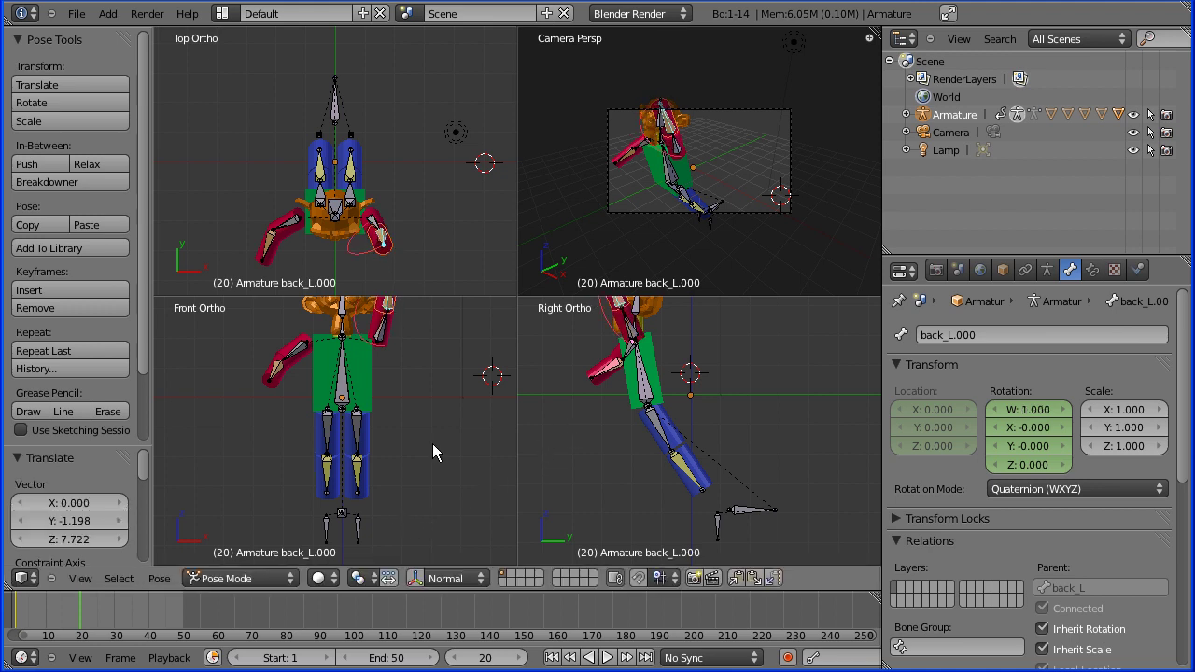
# - Copy the pose of both left arm bones and paste it X-flipped onto the two right arm bones
pyautogui.keyDown('shift'); pyautogui.rightClick(384, 339); pyautogui.keyUp('shift')
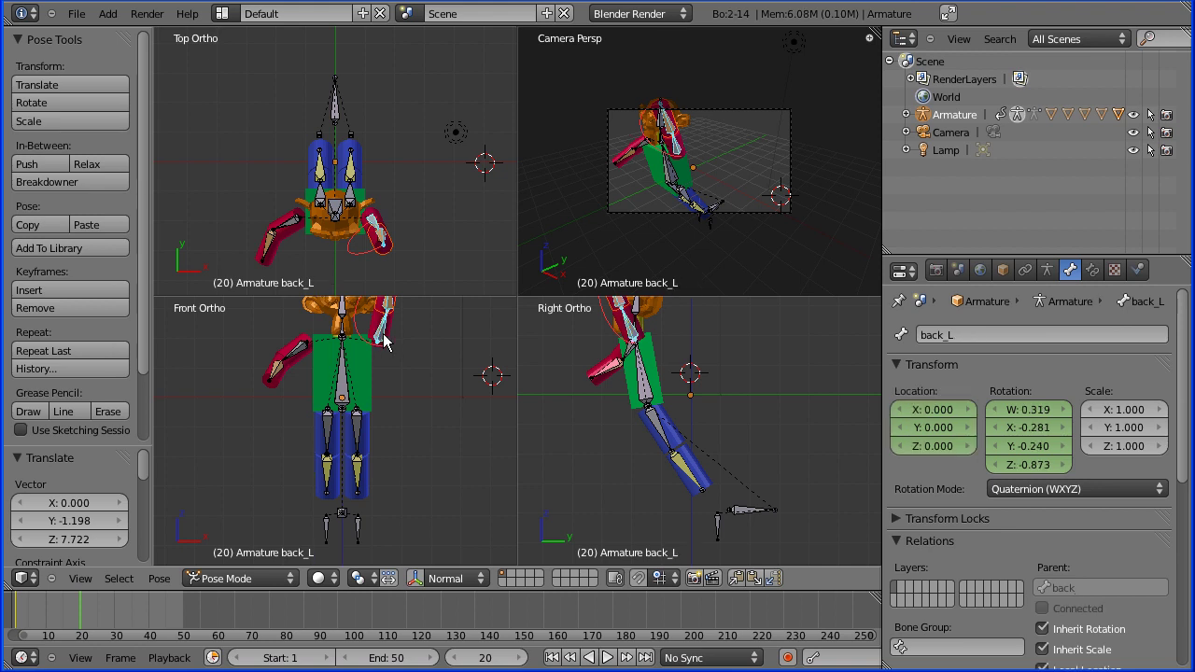
pyautogui.click(163, 580)
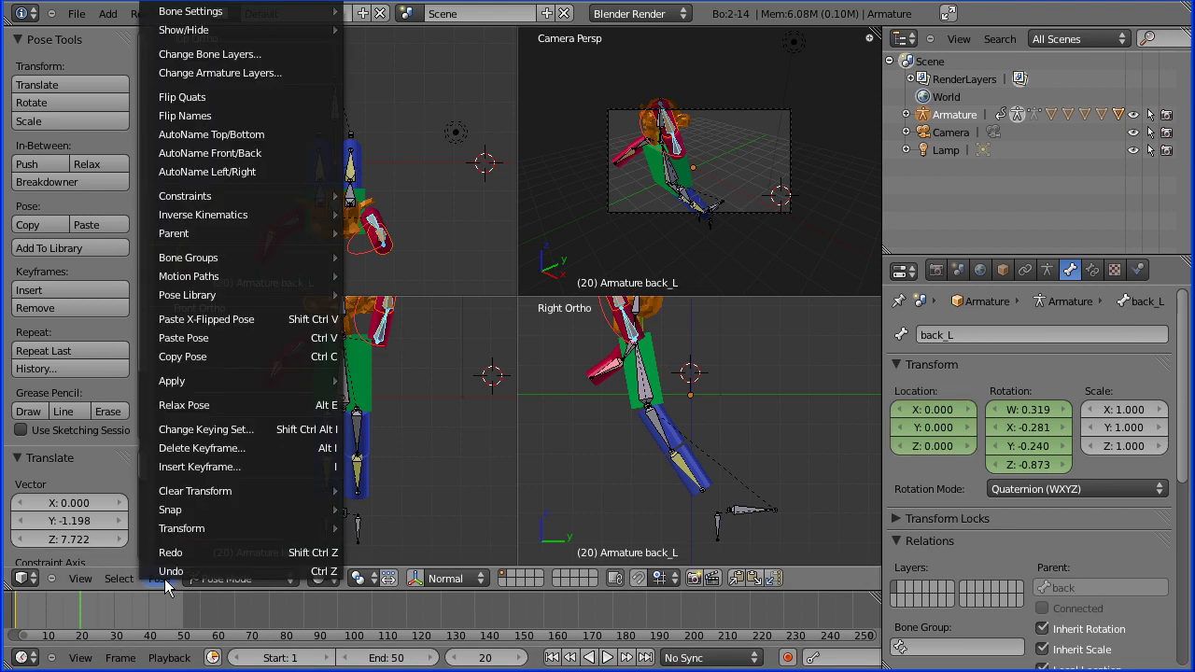
pyautogui.click(213, 357)
pyautogui.rightClick(301, 348)
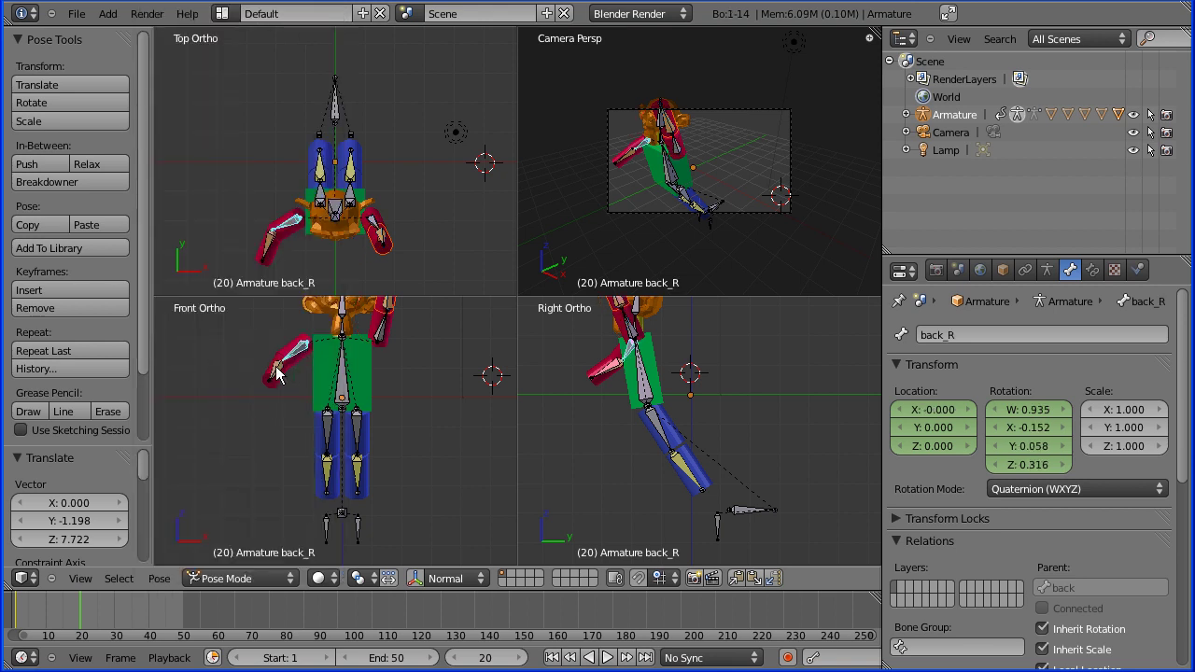
pyautogui.keyDown('shift'); pyautogui.rightClick(276, 373); pyautogui.keyUp('shift')
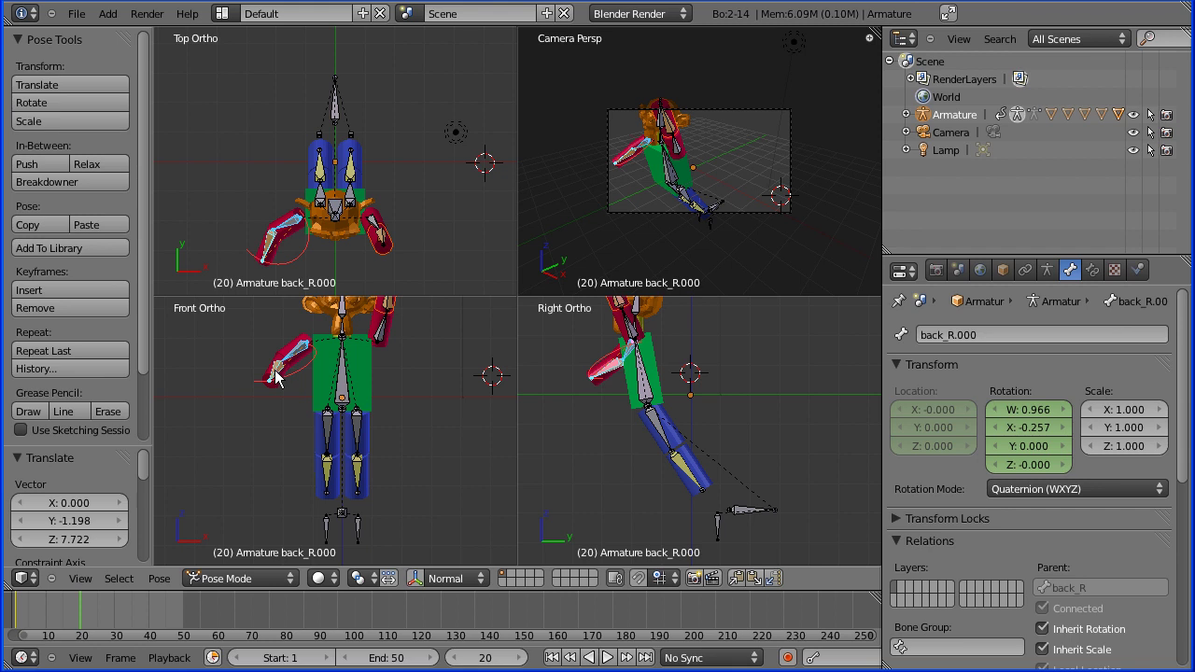
pyautogui.click(158, 578)
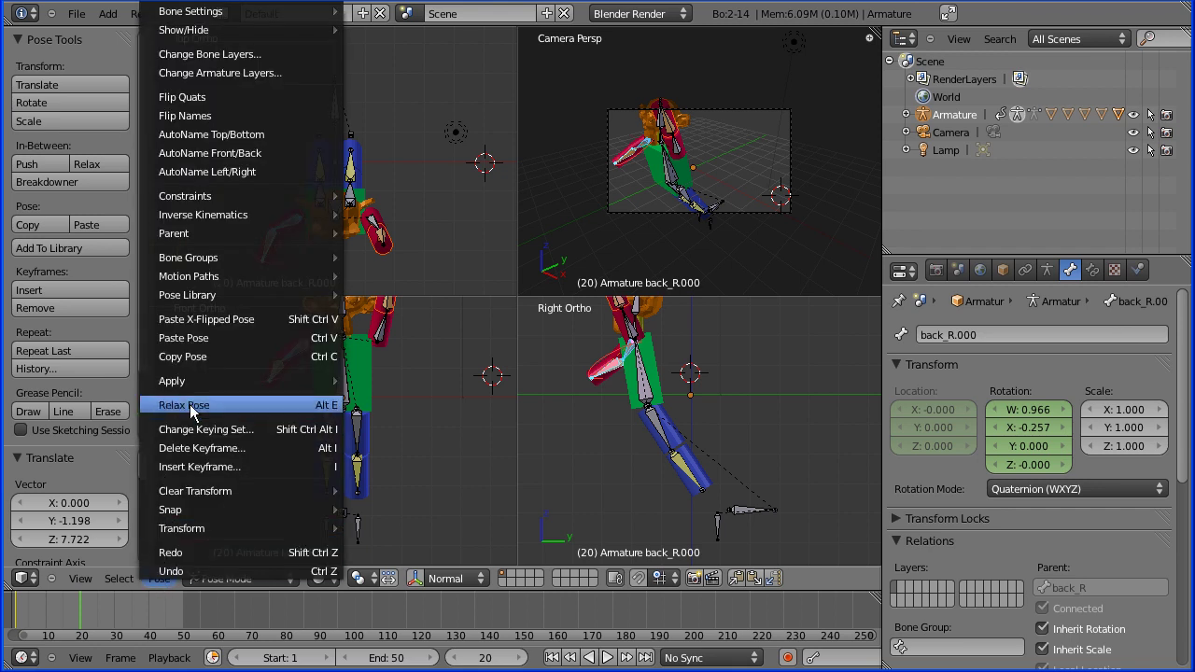
pyautogui.click(231, 319)
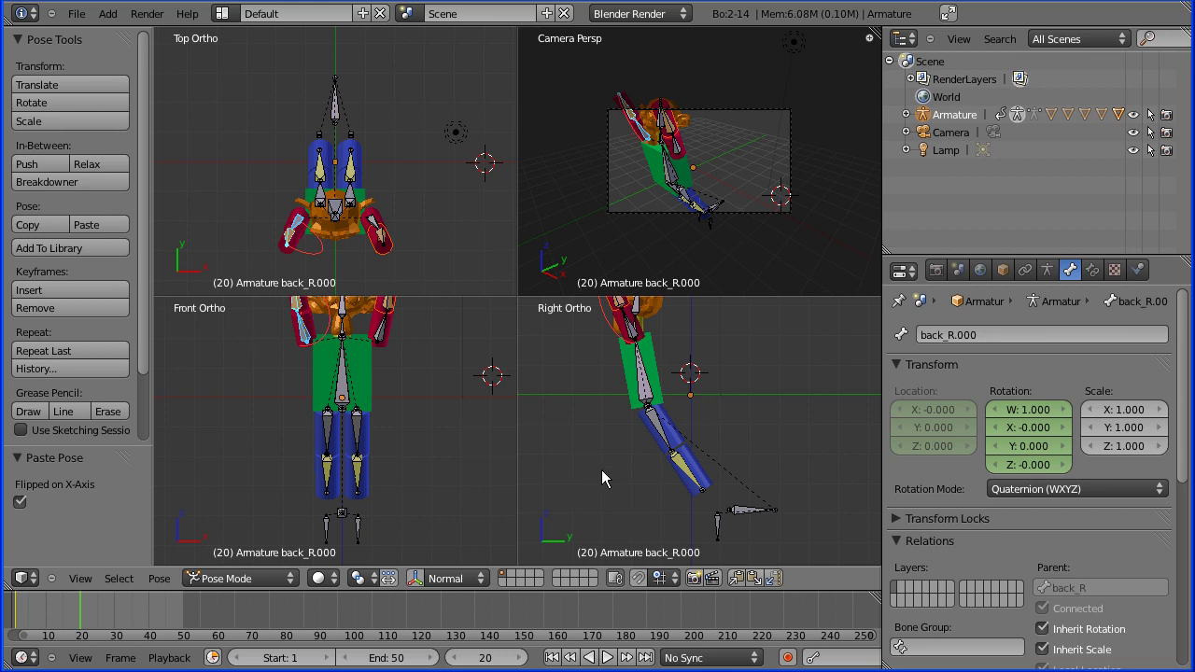
# - Select all bones and insert an Available keyframe for the raised pose at frame 20
pyautogui.rightClick(644, 389)
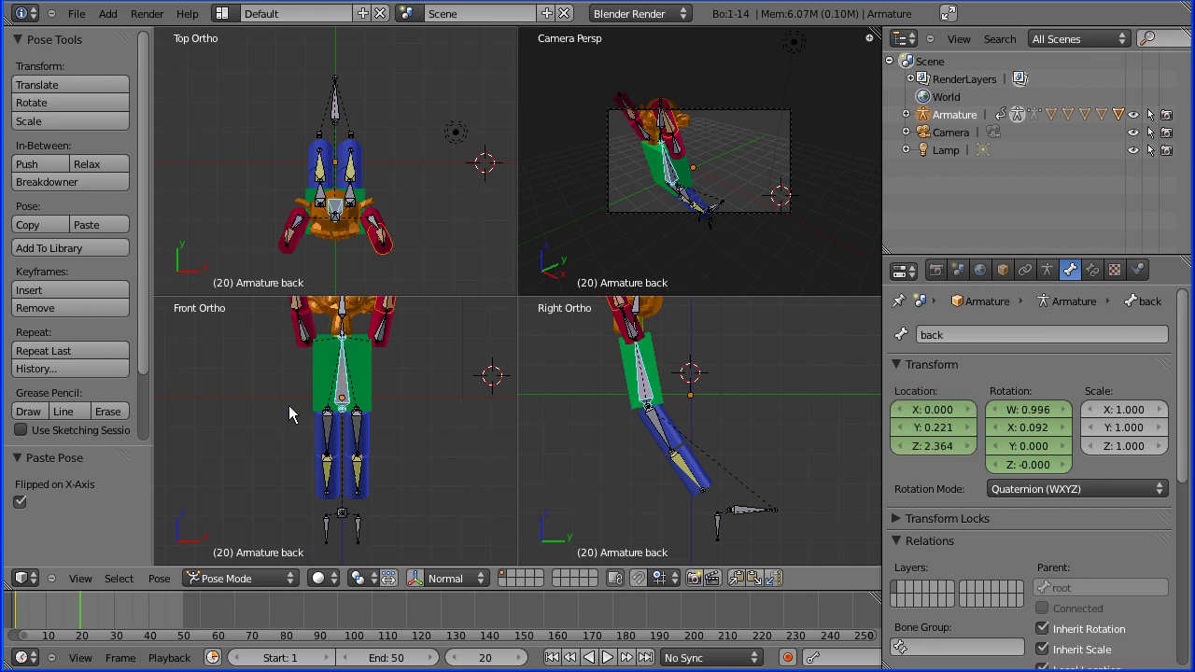
pyautogui.press('a')
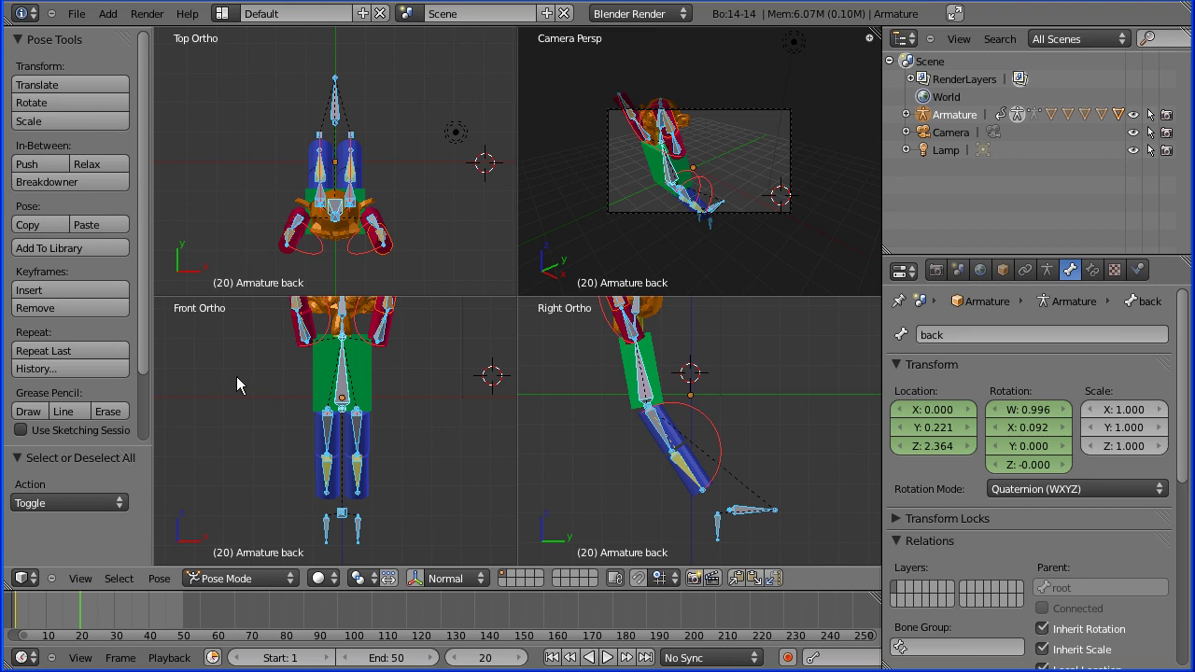
pyautogui.click(103, 290)
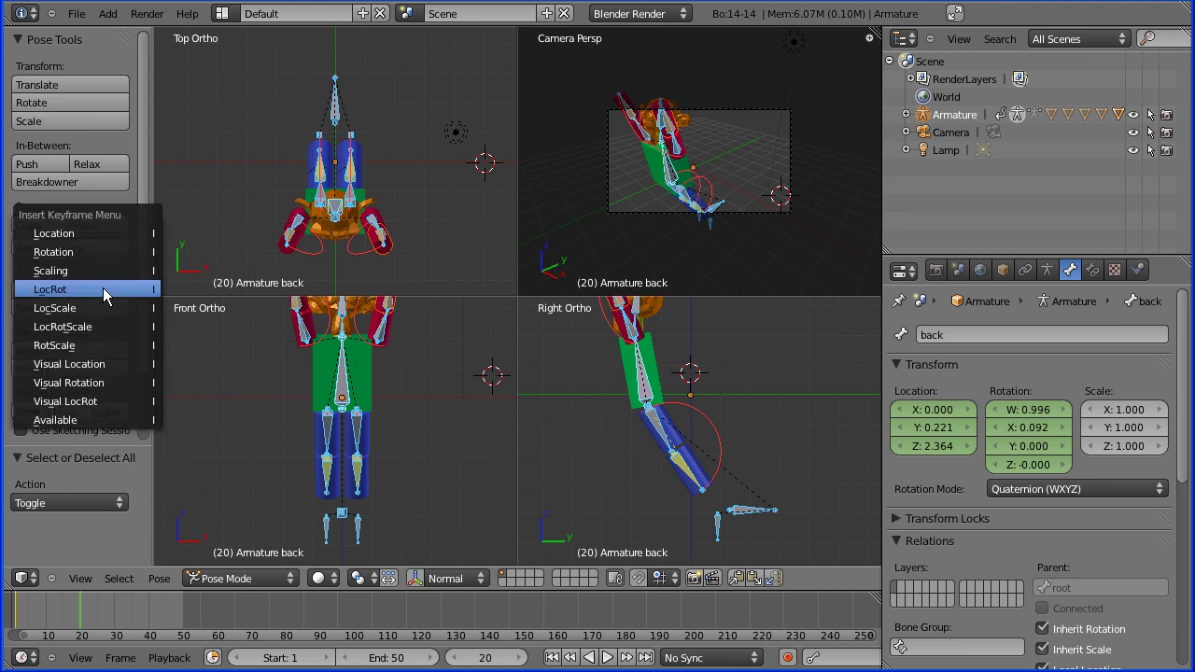
pyautogui.click(97, 420)
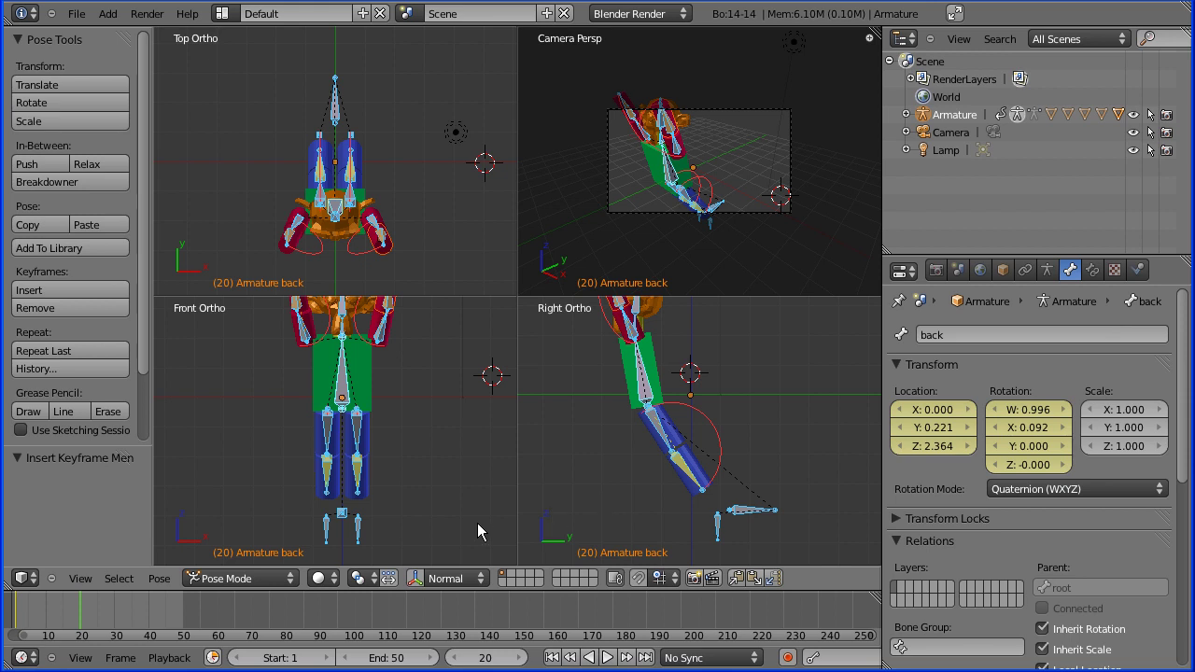
# - Play the animation from the first frame to check the motion, and stop playback
pyautogui.click(552, 658)
pyautogui.click(607, 658)
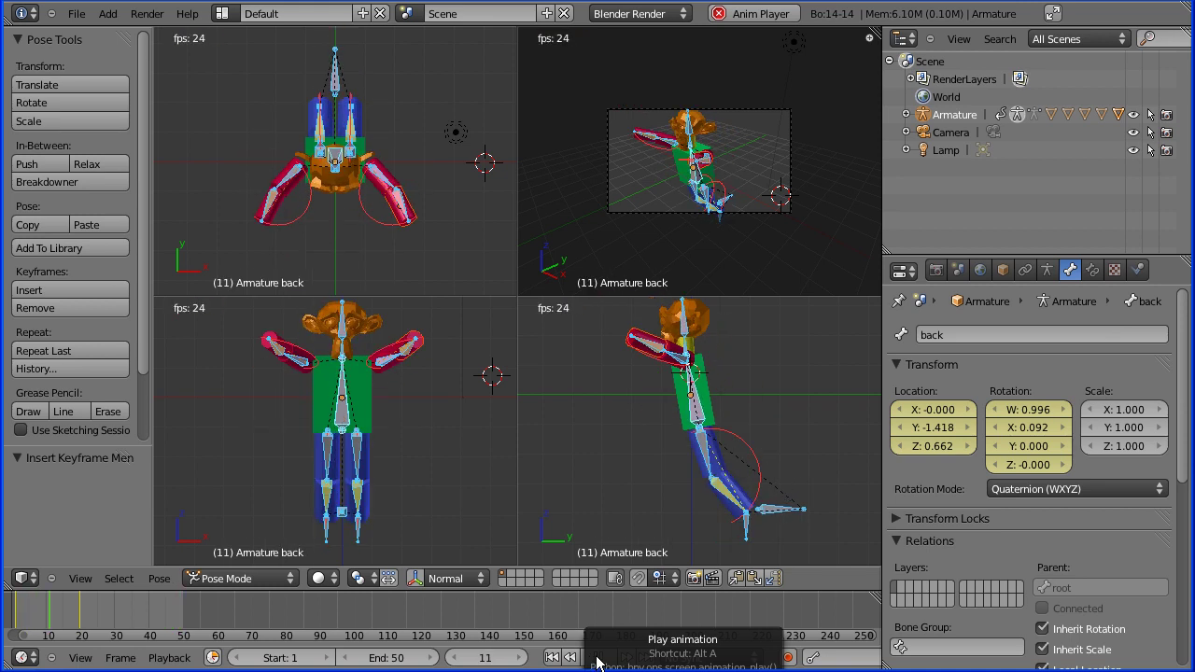
pyautogui.click(597, 658)
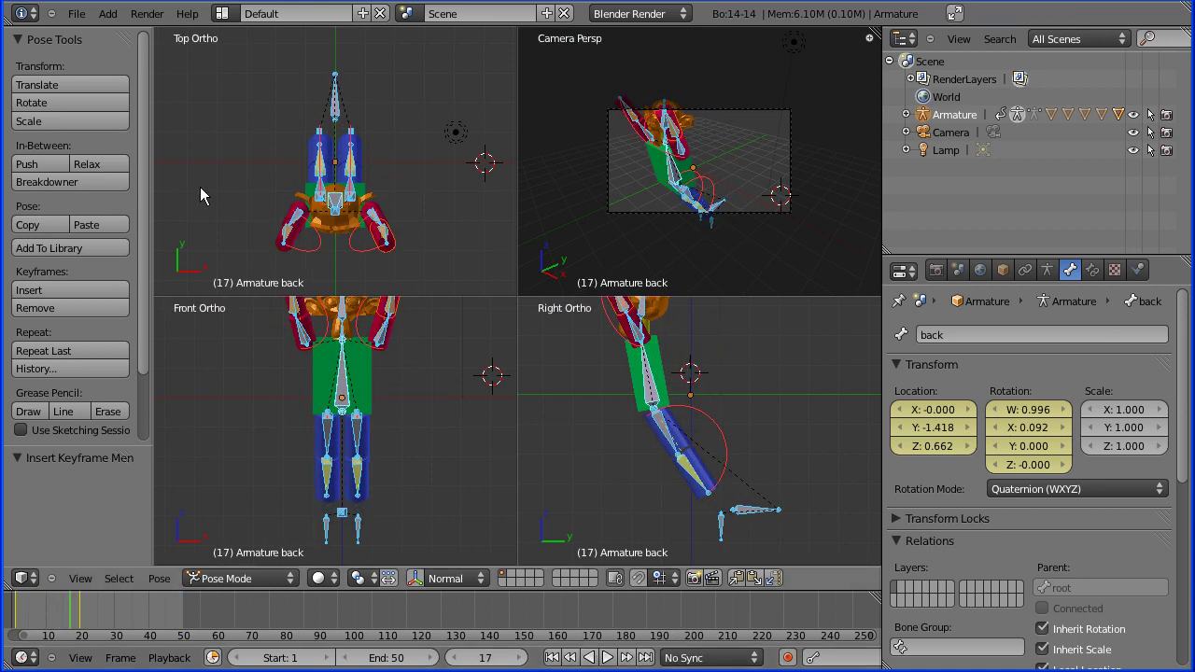
# - Go to frame 40 and move the armature's root bone forward about 3.85 units along negative Y
pyautogui.hotkey('ctrl', 'Tab')
pyautogui.rightClick(472, 329)
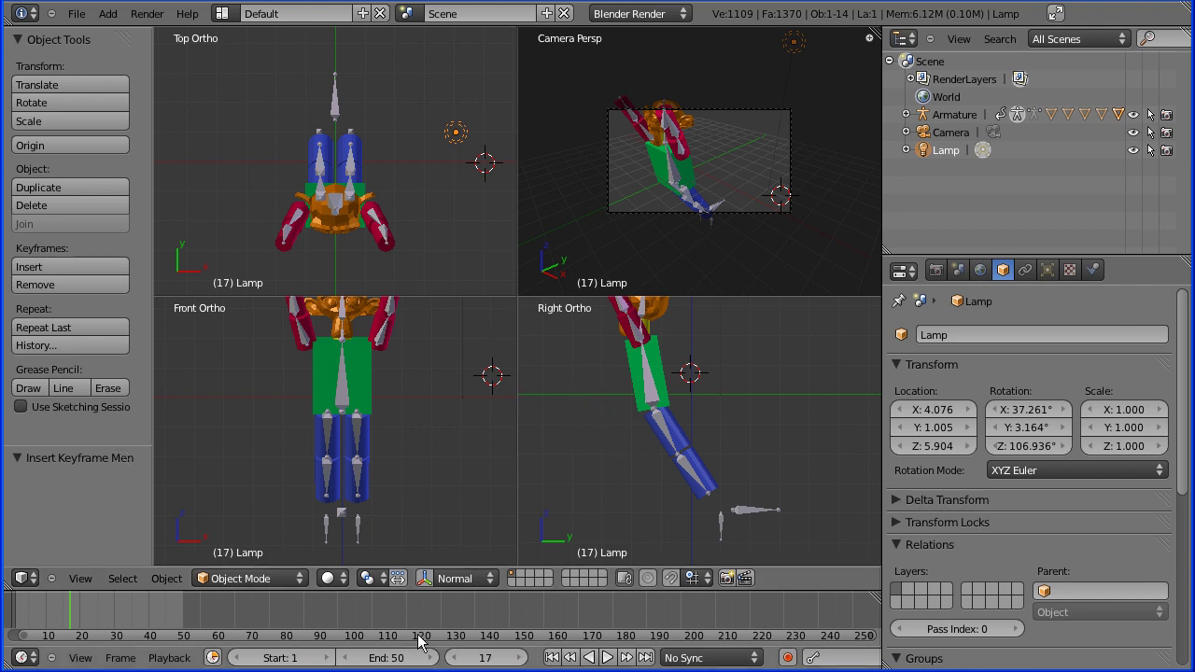
pyautogui.click(485, 658)
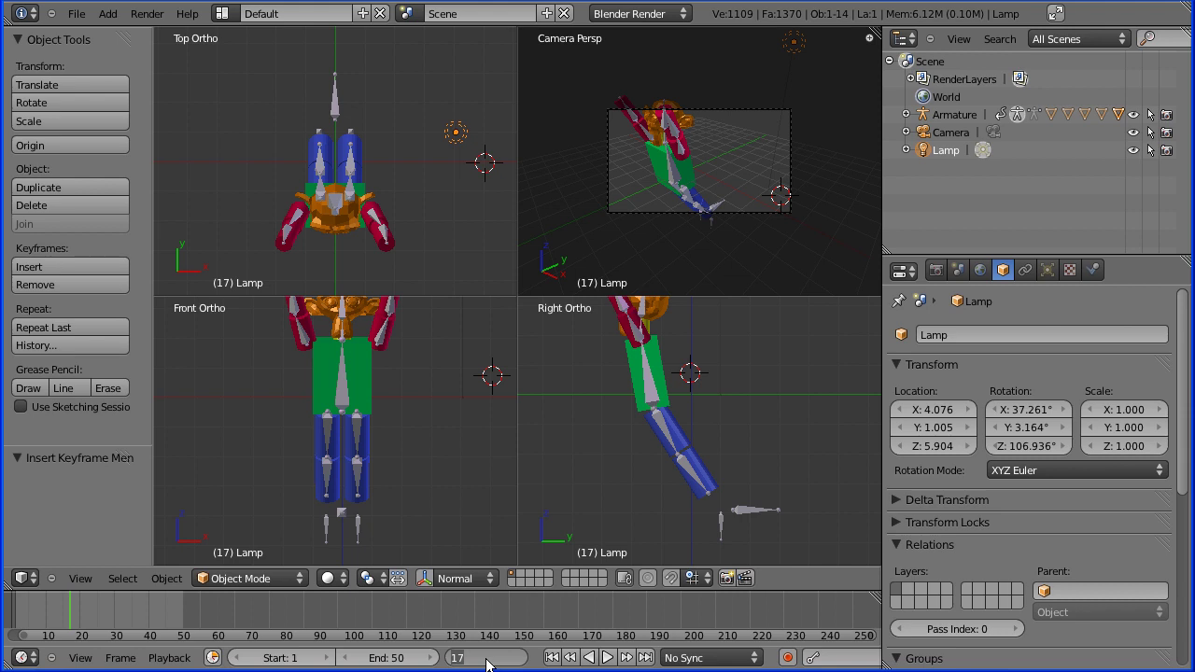
pyautogui.write('40')
pyautogui.press('Return')
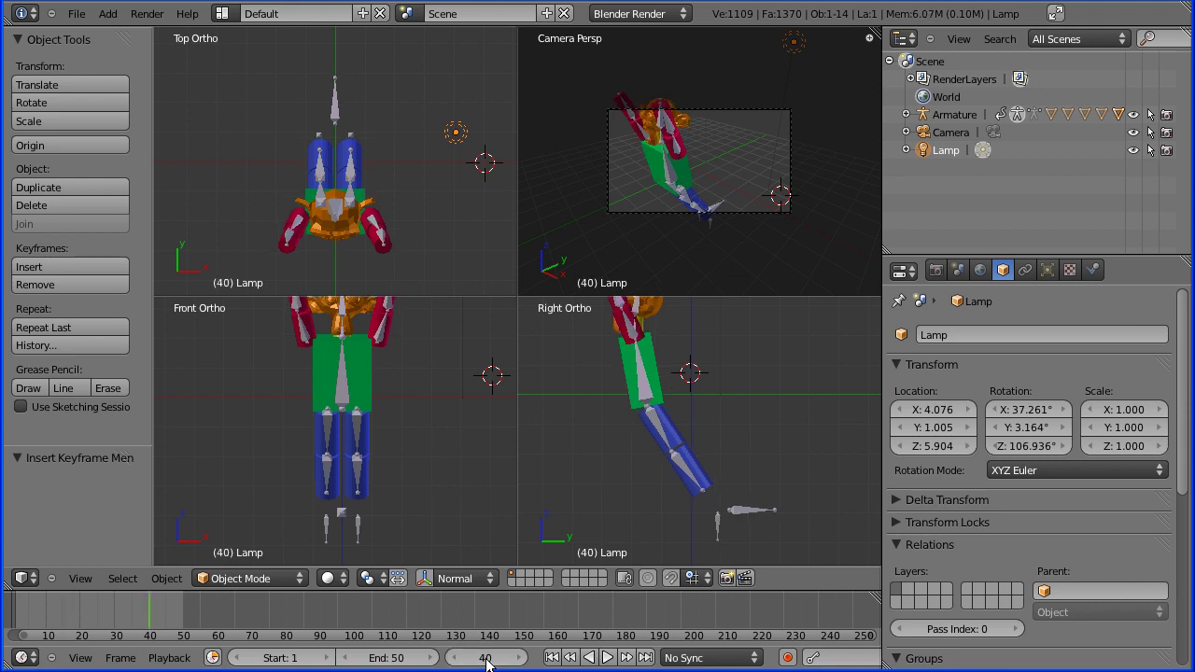
pyautogui.click(749, 511)
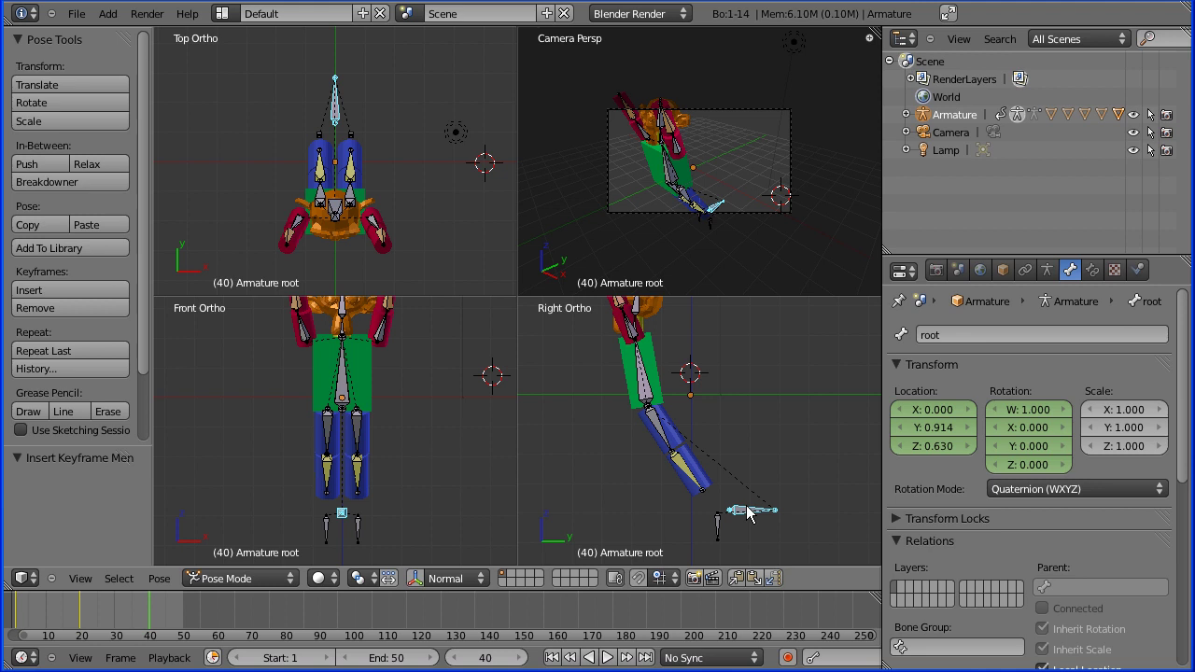
pyautogui.press('g')
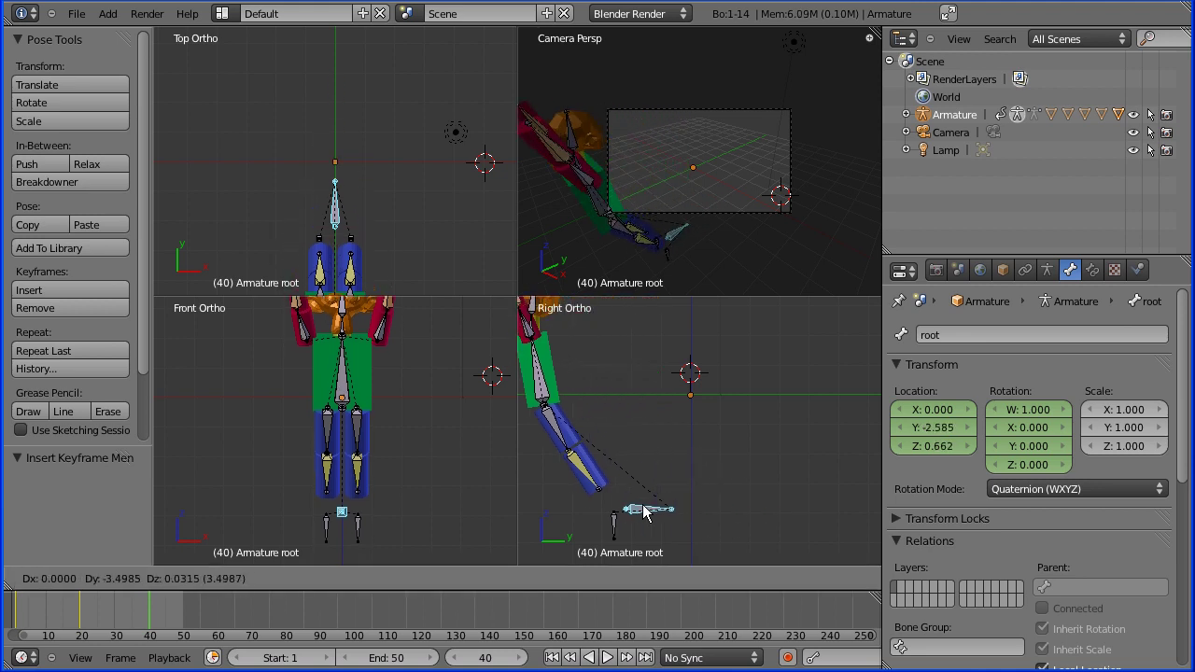
pyautogui.click(633, 513)
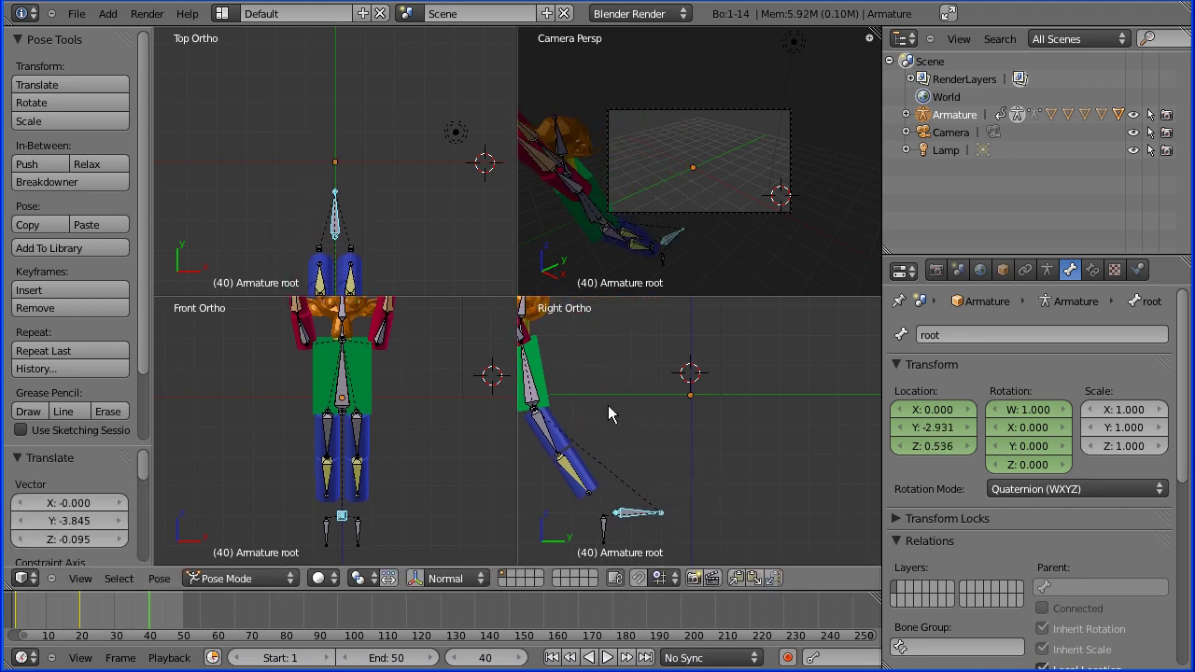
# - Move the back bone about 2.65 units along Y and 1.64 units down into a crouch at frame 40
pyautogui.rightClick(529, 390)
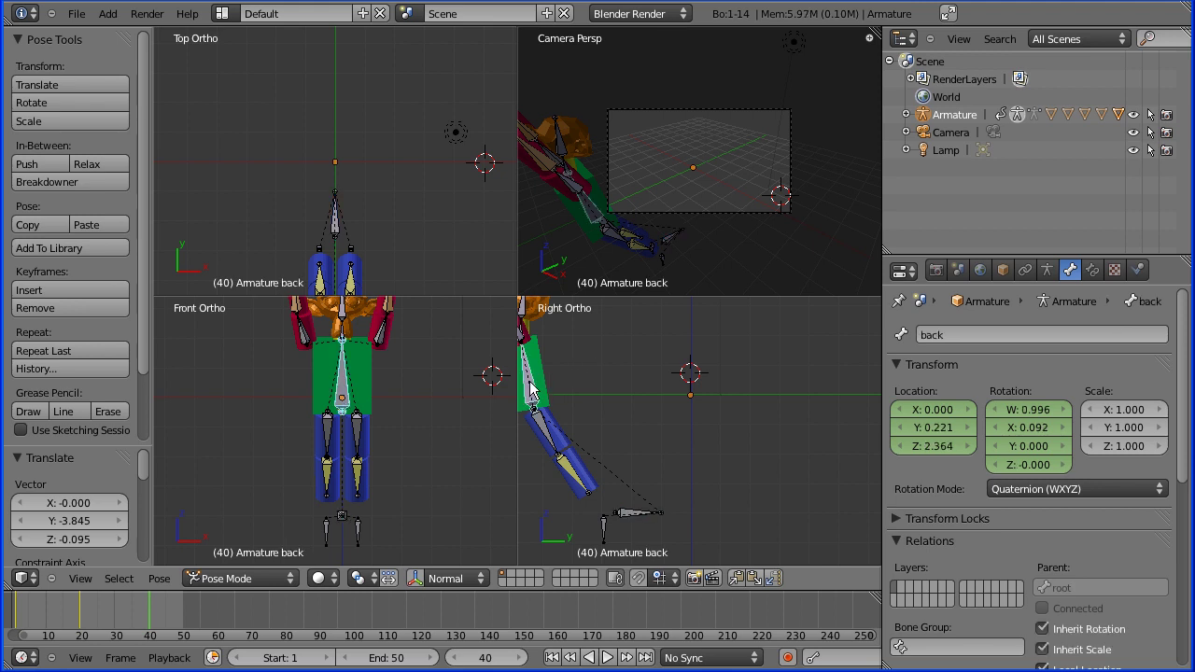
pyautogui.press('g')
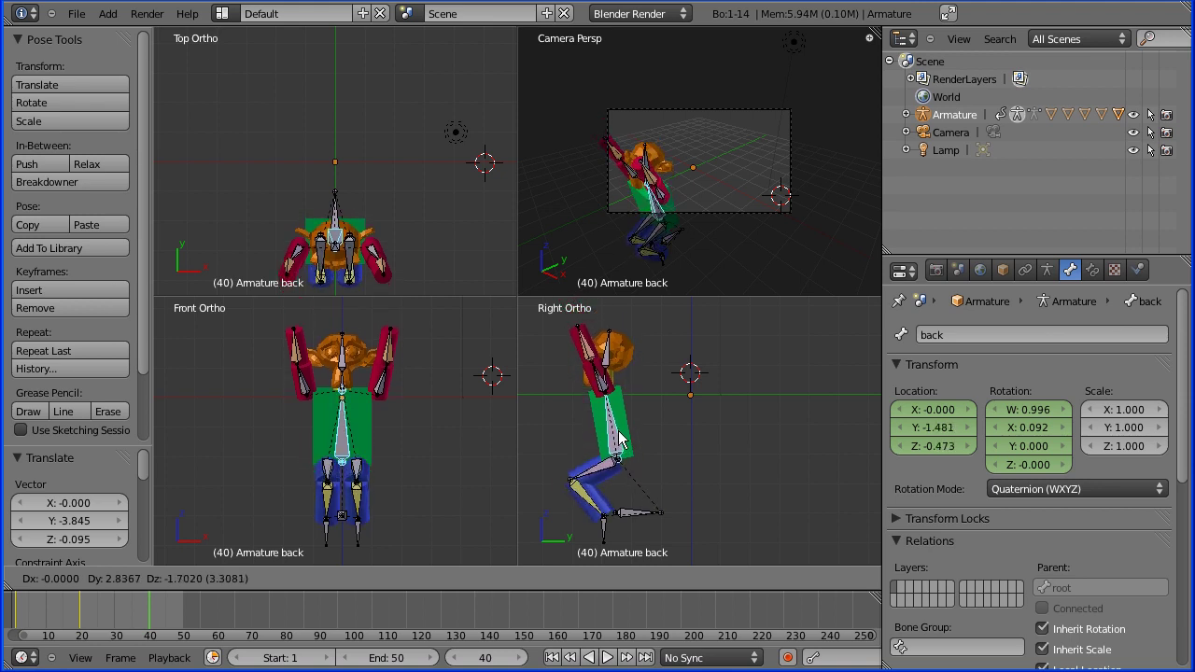
pyautogui.click(613, 435)
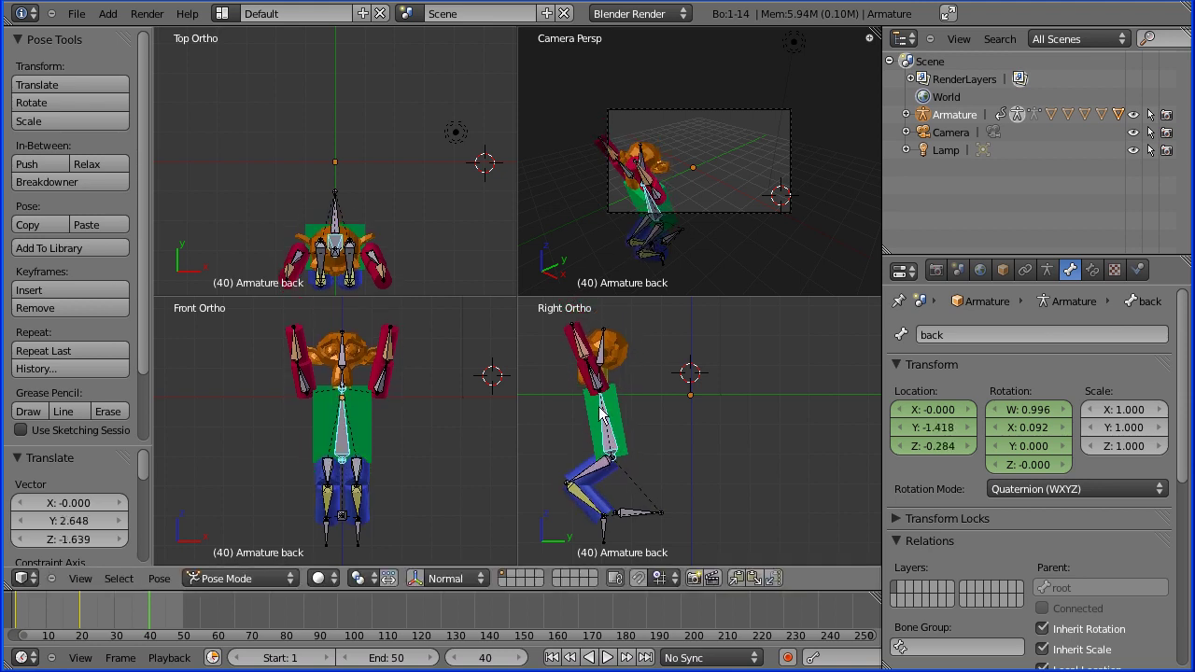
# - Lower the raised left arm by moving its forearm bone about 4 units down, 0.82 units outward and 0.28 units back inward
pyautogui.rightClick(581, 354)
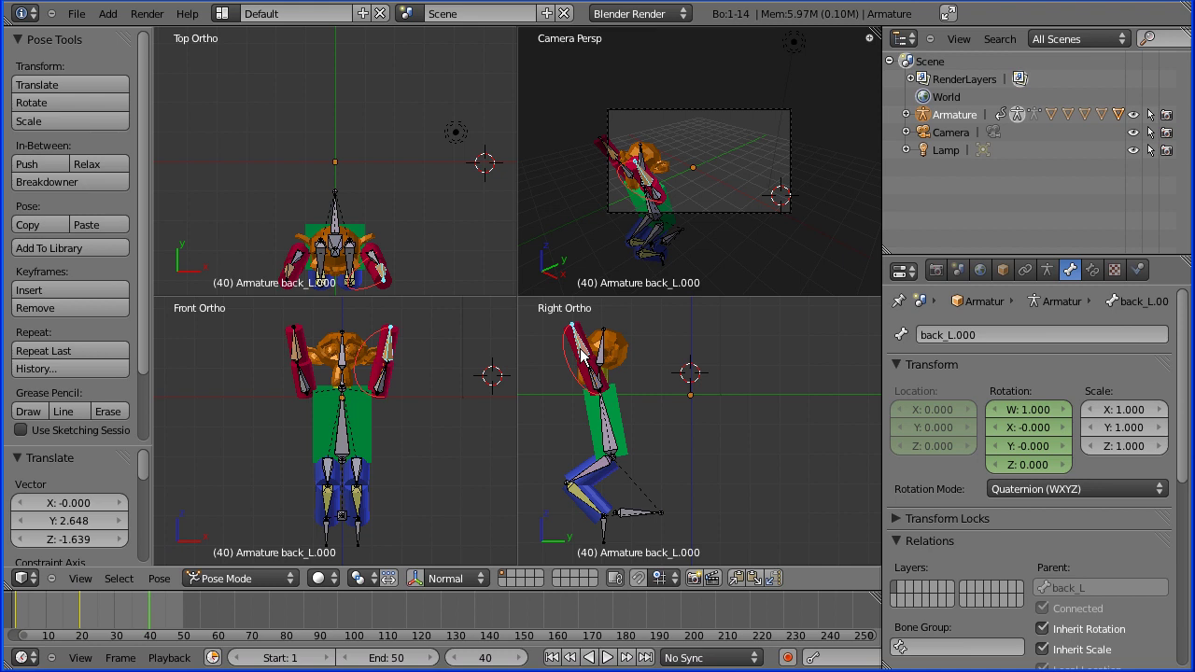
pyautogui.press('g')
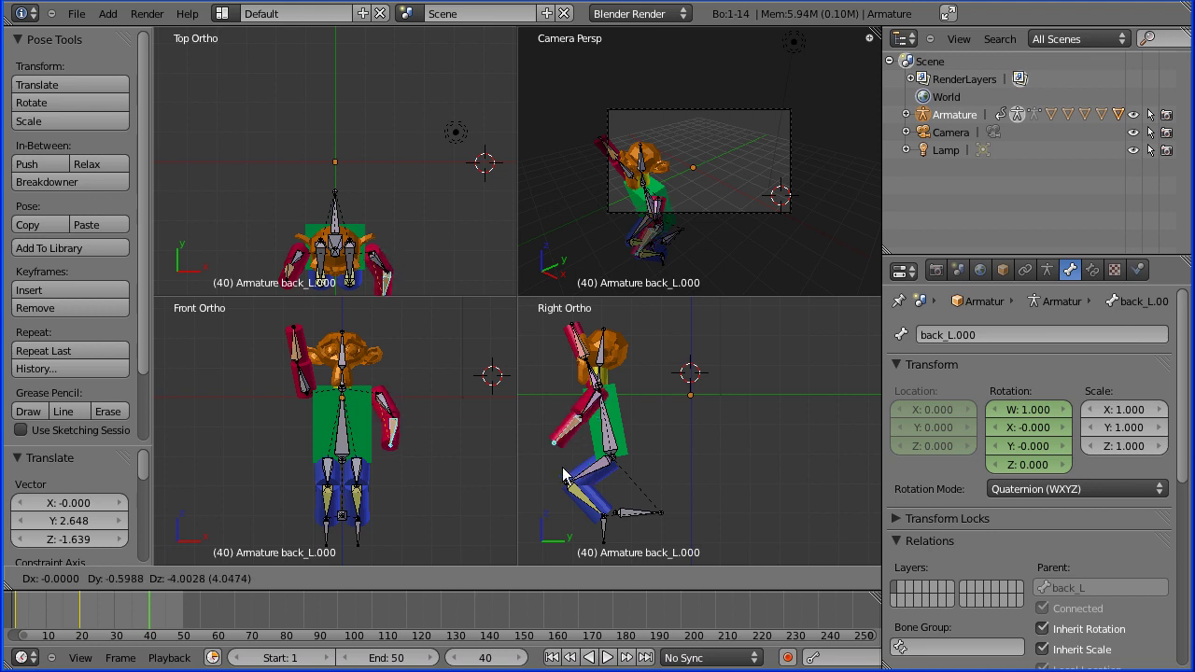
pyautogui.click(404, 453)
pyautogui.press('g')
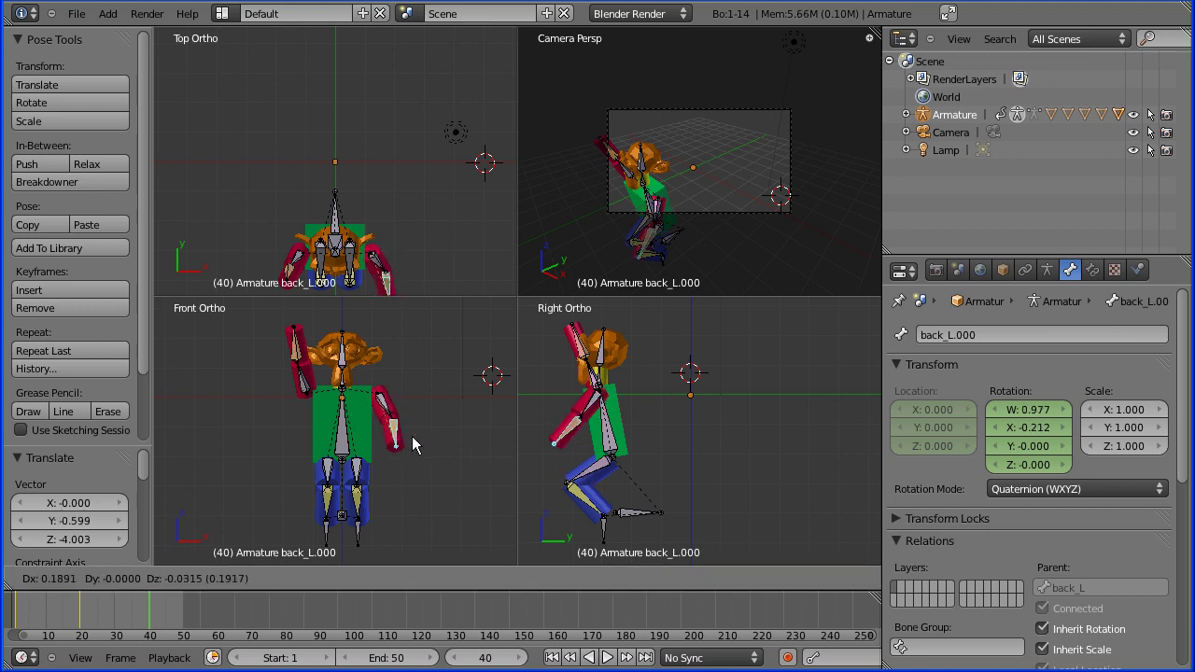
pyautogui.click(427, 432)
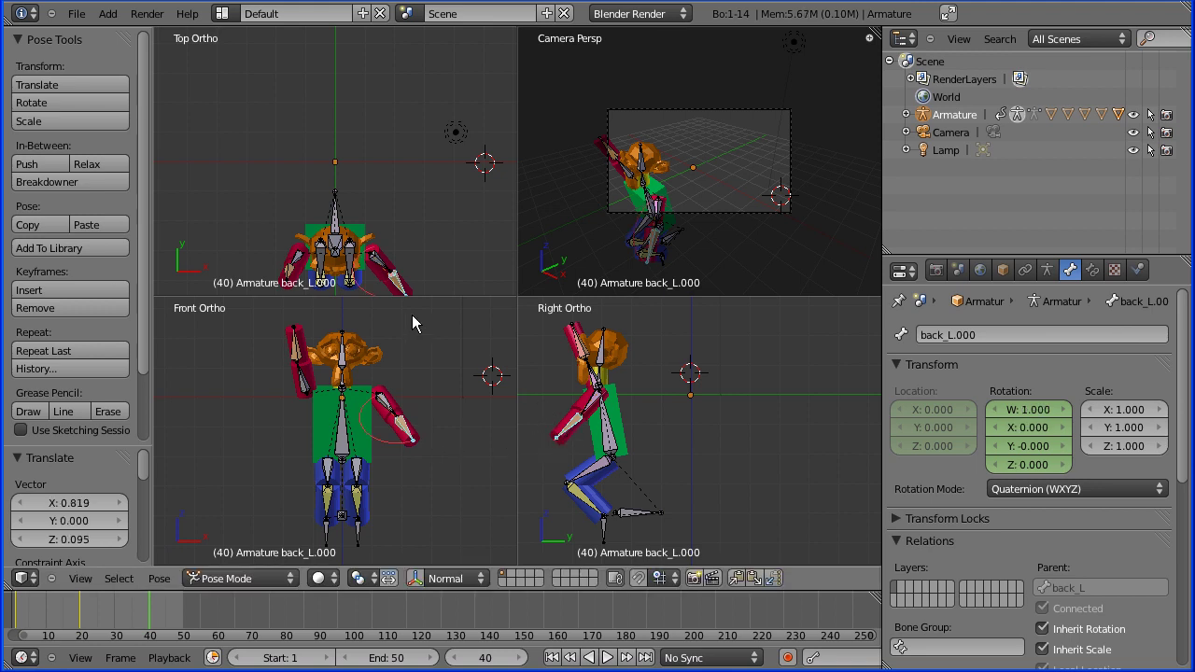
pyautogui.press('g')
pyautogui.click(400, 293)
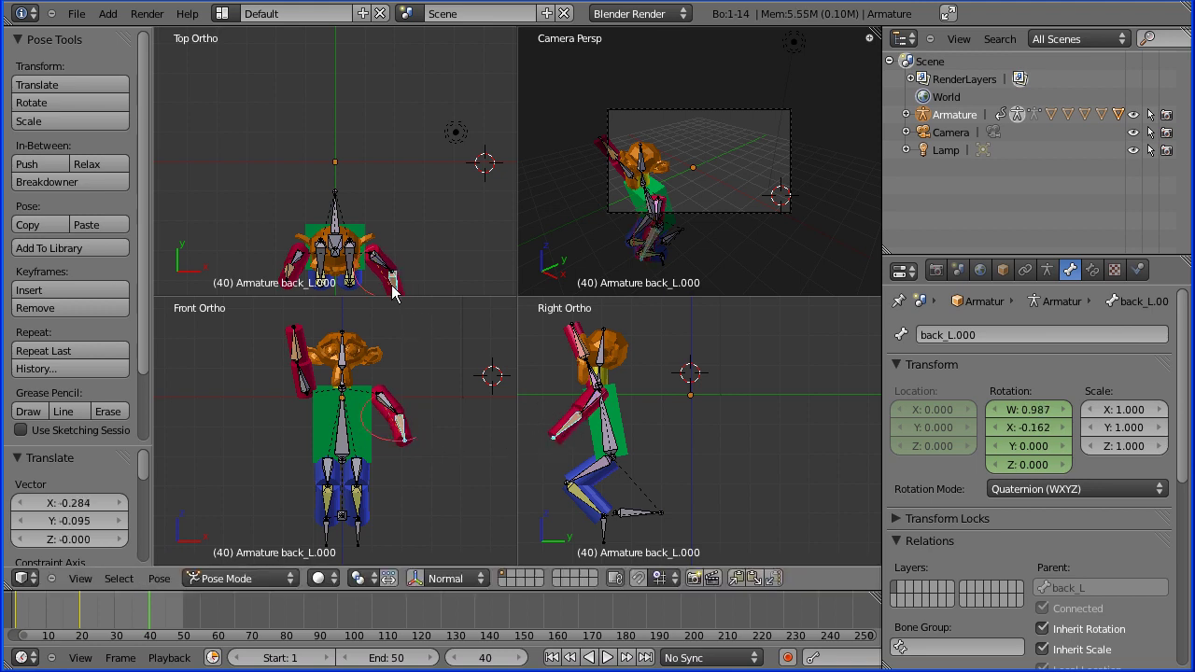
# - Copy the lowered pose of both left arm bones and paste it X-flipped onto the two right arm bones
pyautogui.rightClick(386, 404)
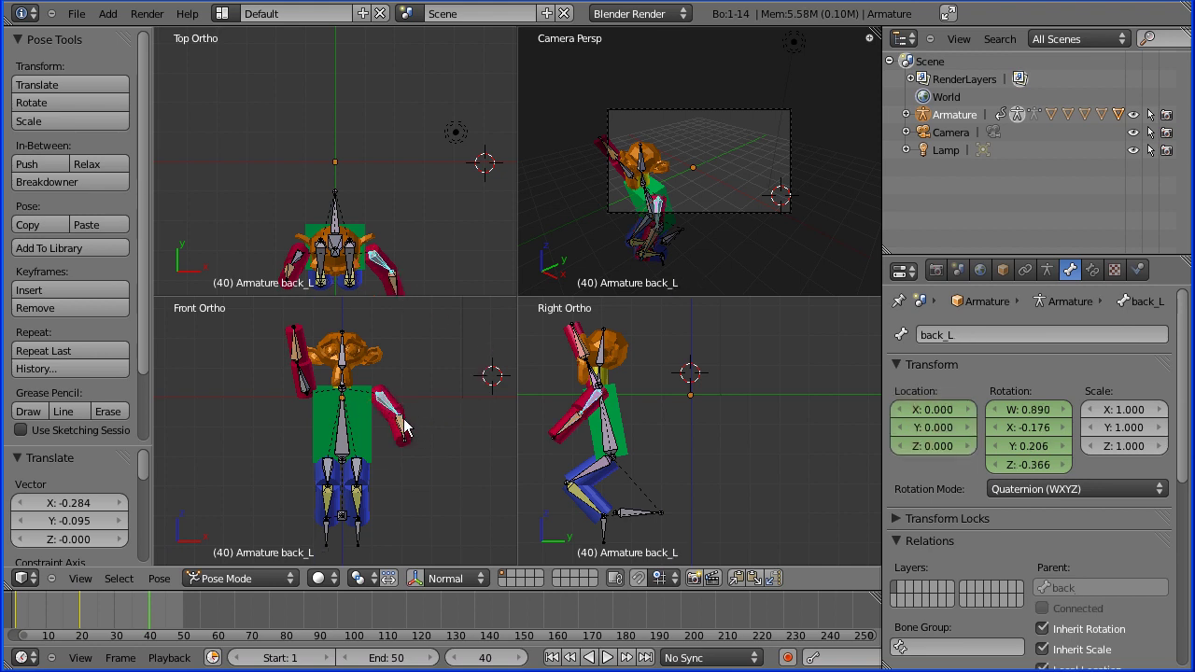
pyautogui.keyDown('shift'); pyautogui.rightClick(401, 430); pyautogui.keyUp('shift')
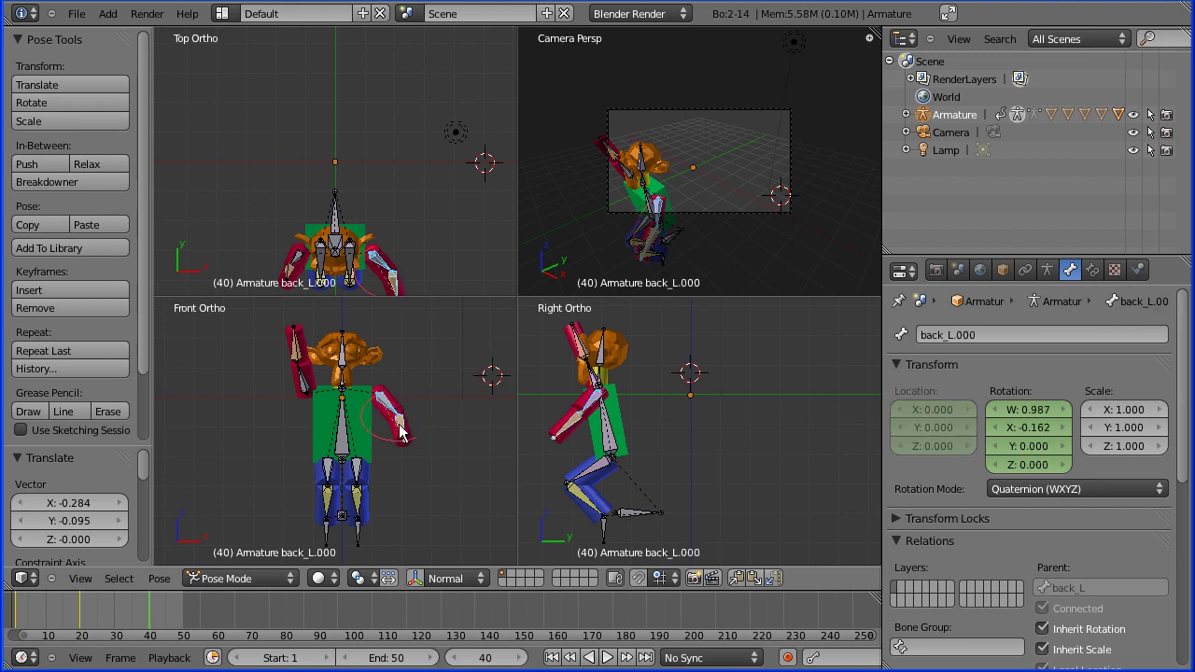
pyautogui.click(158, 577)
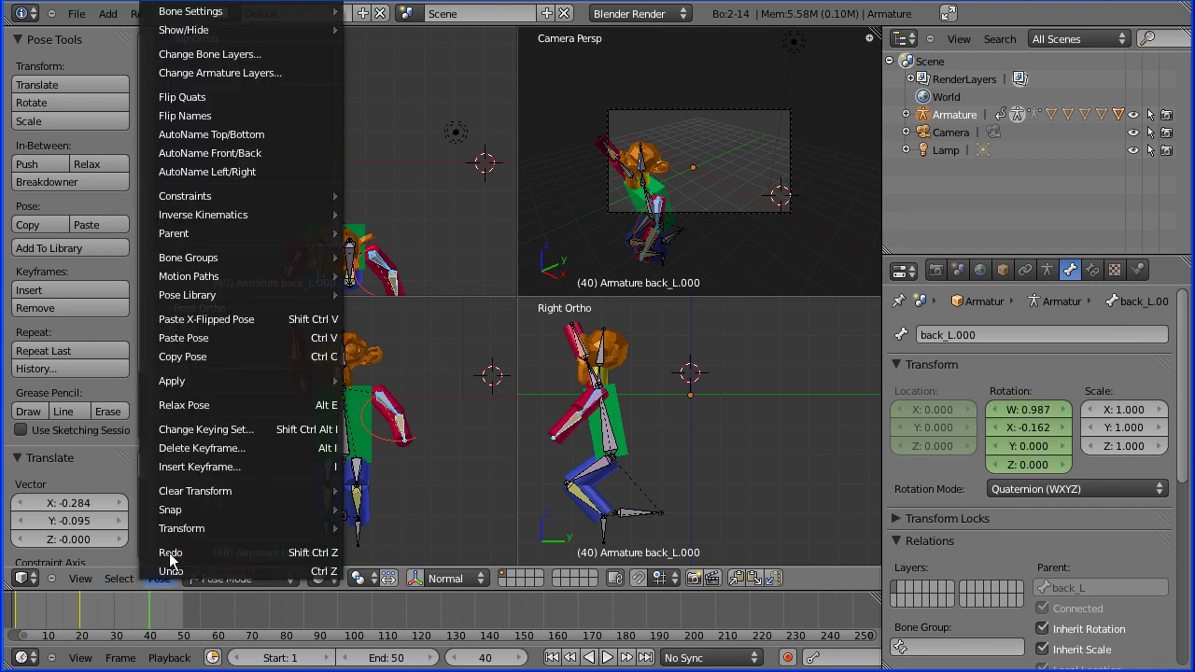
pyautogui.click(216, 357)
pyautogui.rightClick(299, 356)
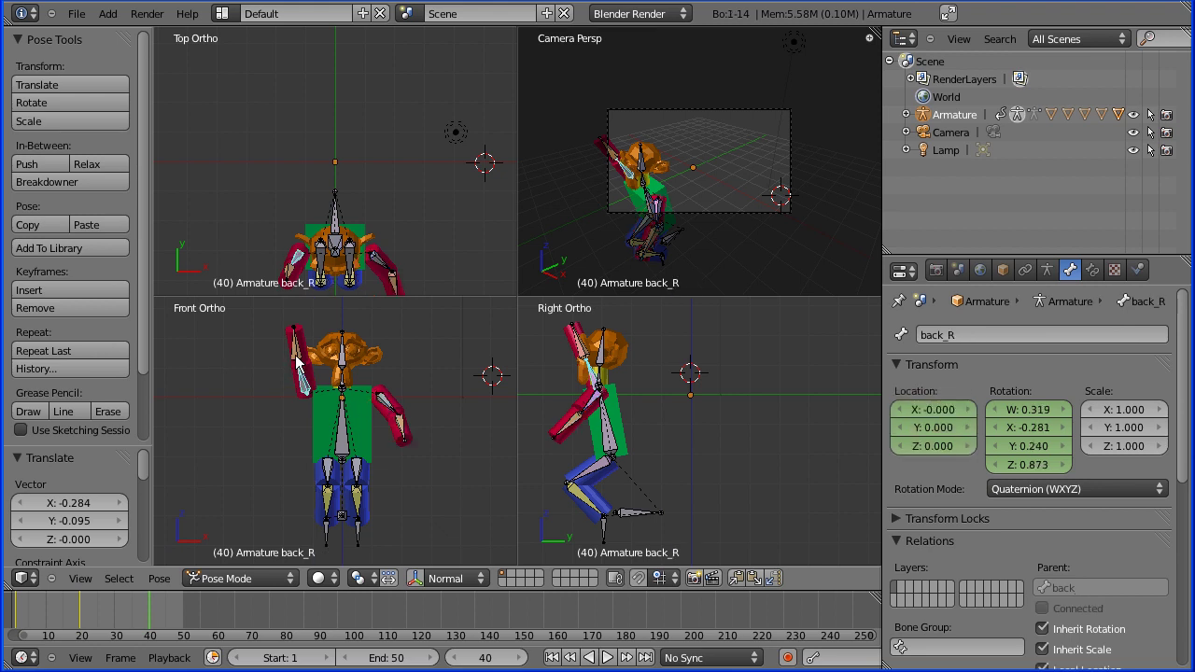
pyautogui.rightClick(297, 358)
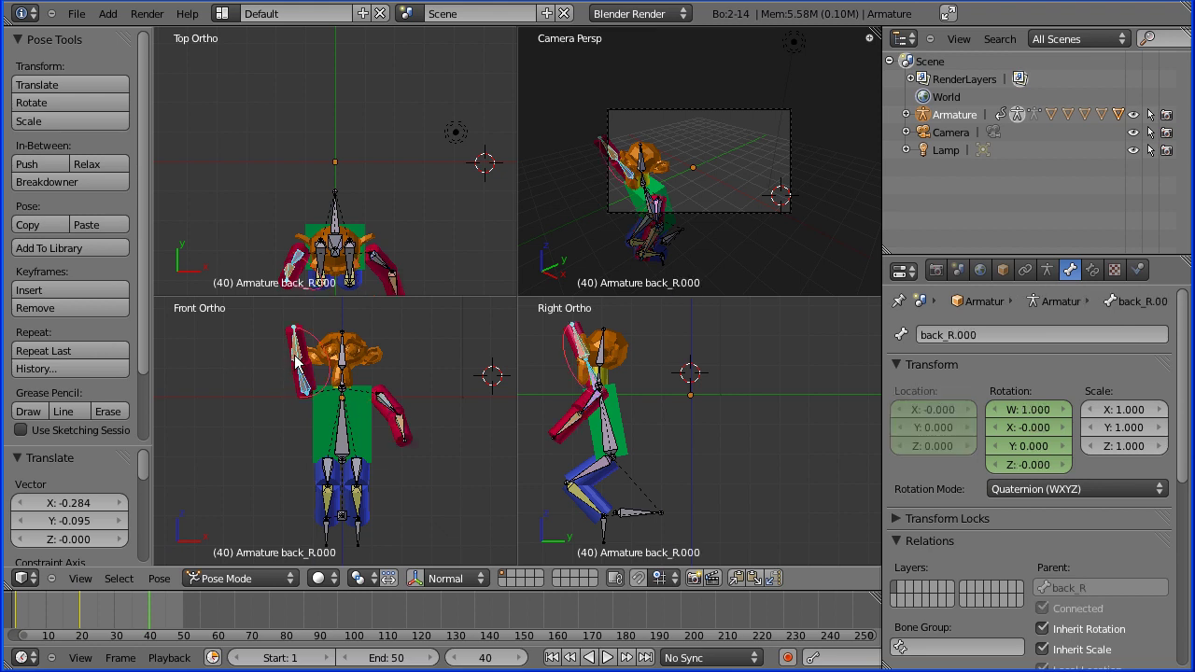
pyautogui.click(159, 579)
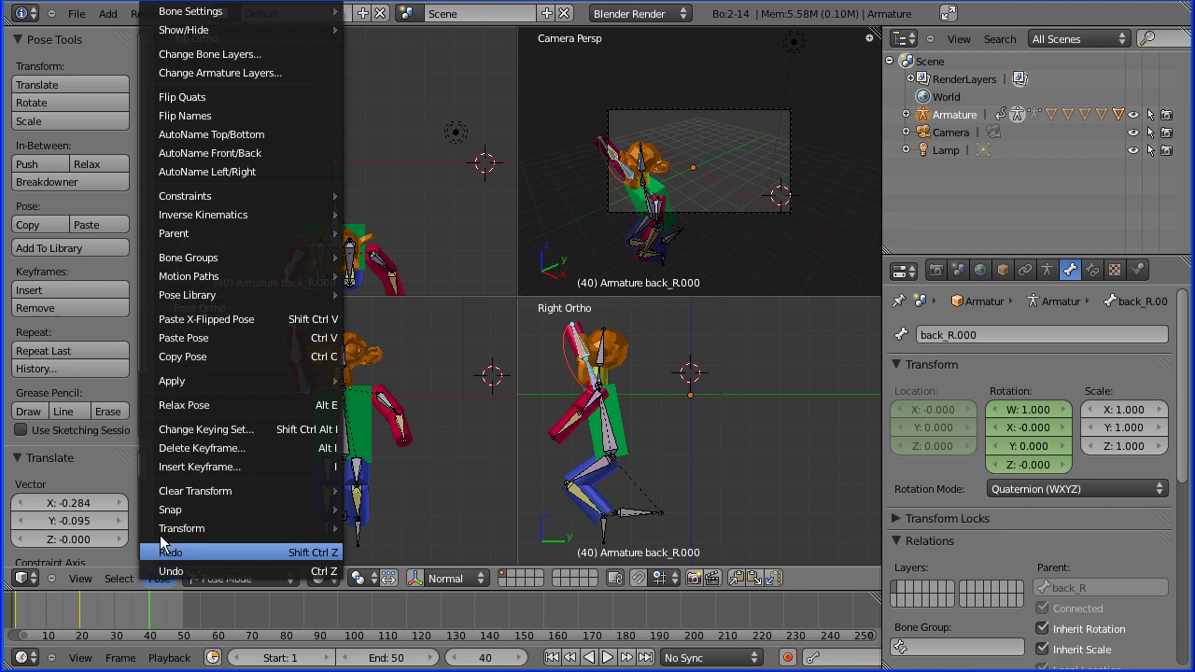
pyautogui.click(193, 321)
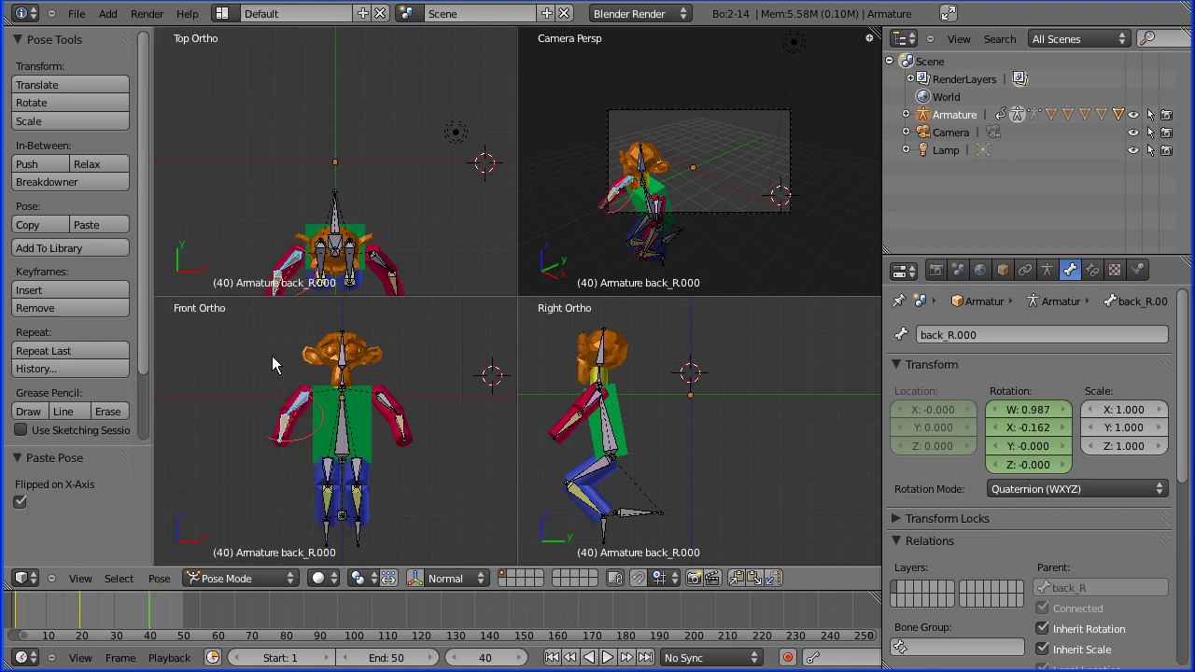
# - Tilt the head forward by rotating the neck bone about -14.1° and the head bone about -10.8°
pyautogui.rightClick(603, 381)
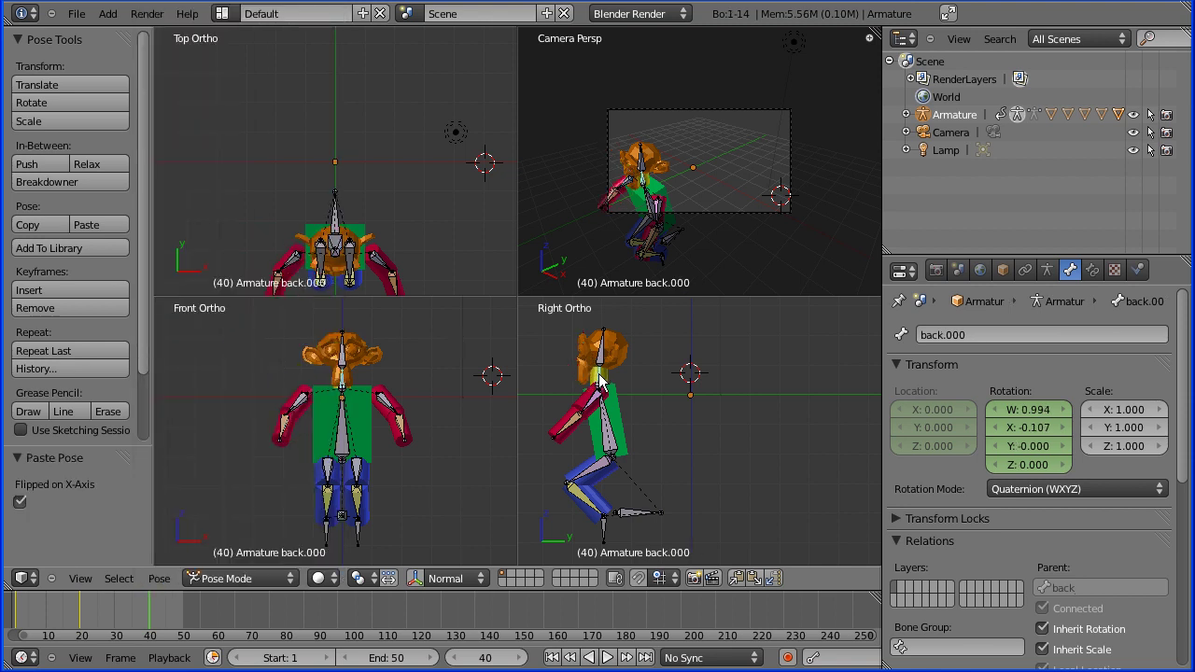
pyautogui.press('r')
pyautogui.click(657, 368)
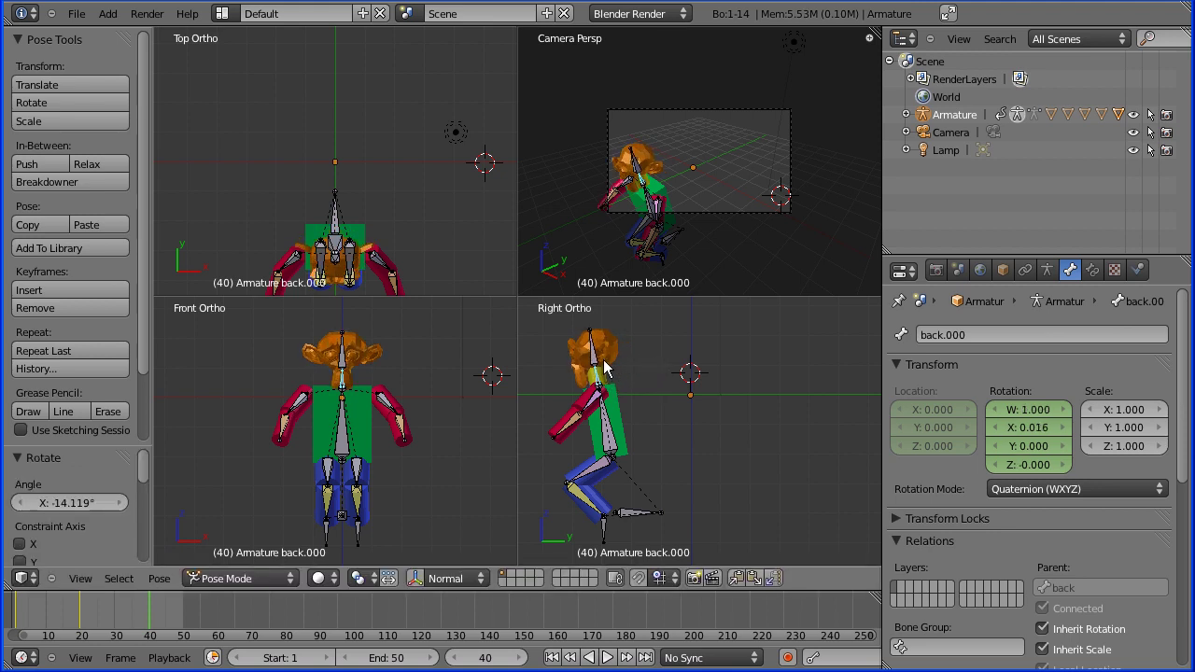
pyautogui.rightClick(598, 364)
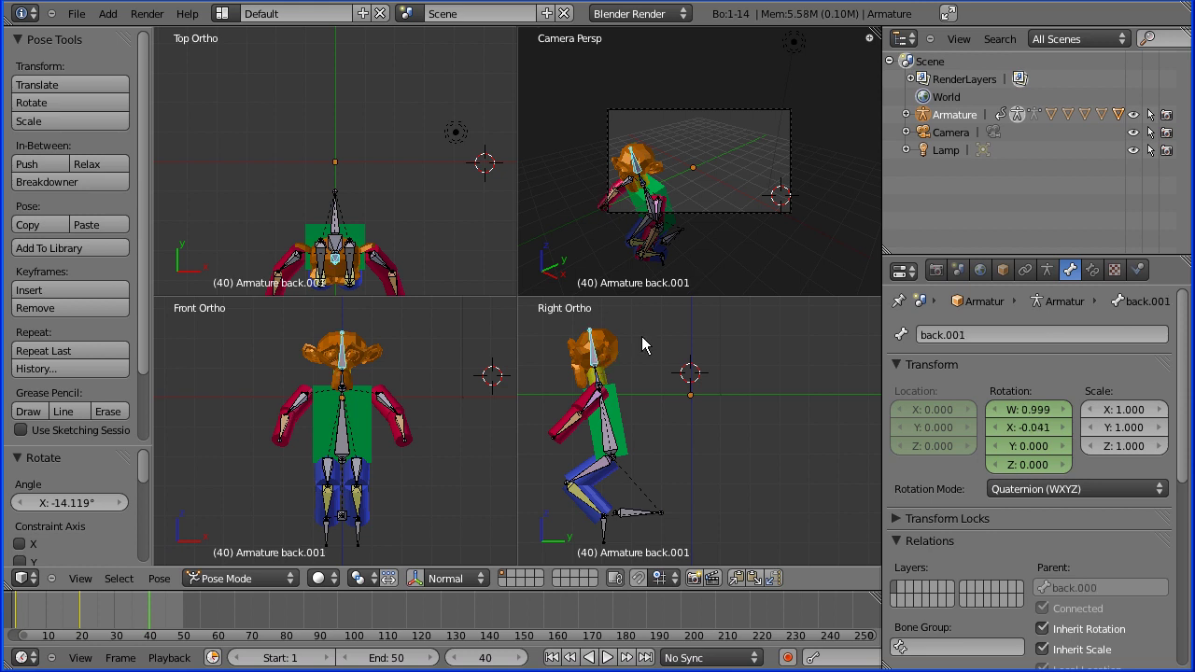
pyautogui.press('r')
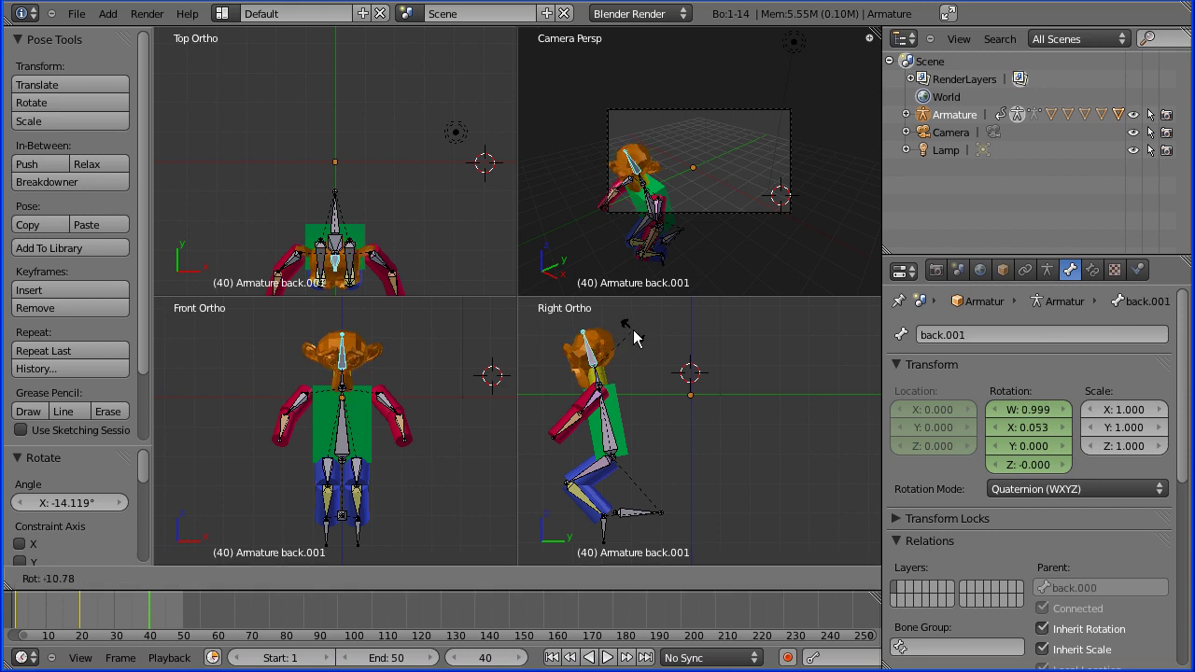
pyautogui.click(634, 338)
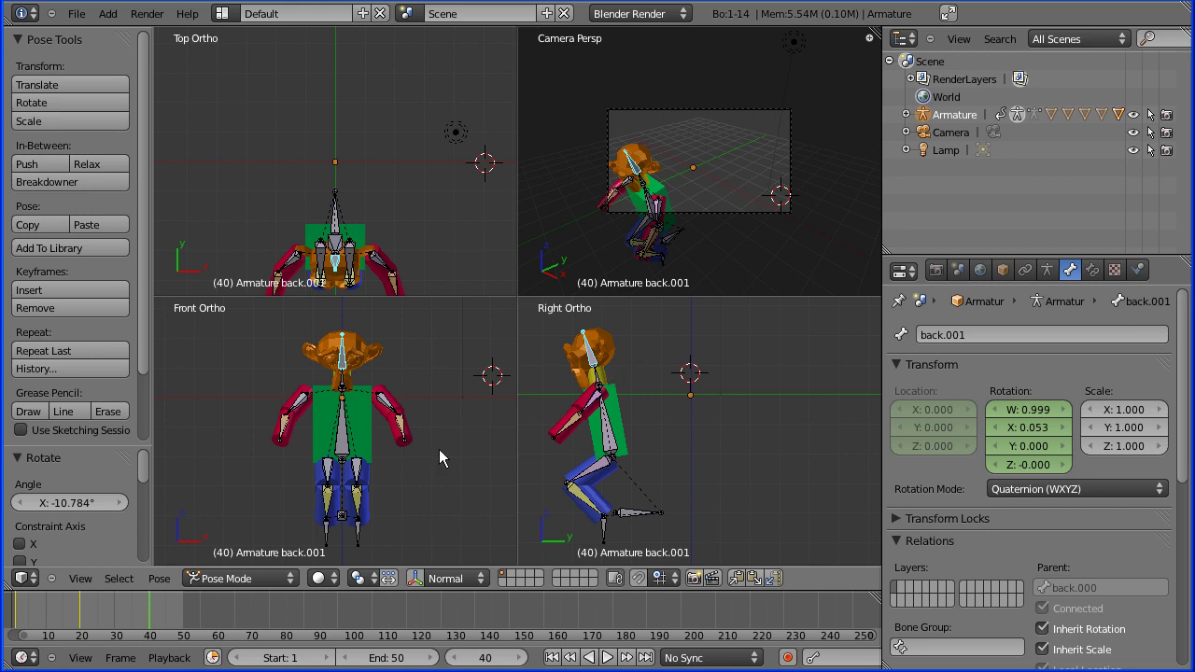
# - Select all bones and insert an Available keyframe for the landing crouch at frame 40
pyautogui.rightClick(607, 445)
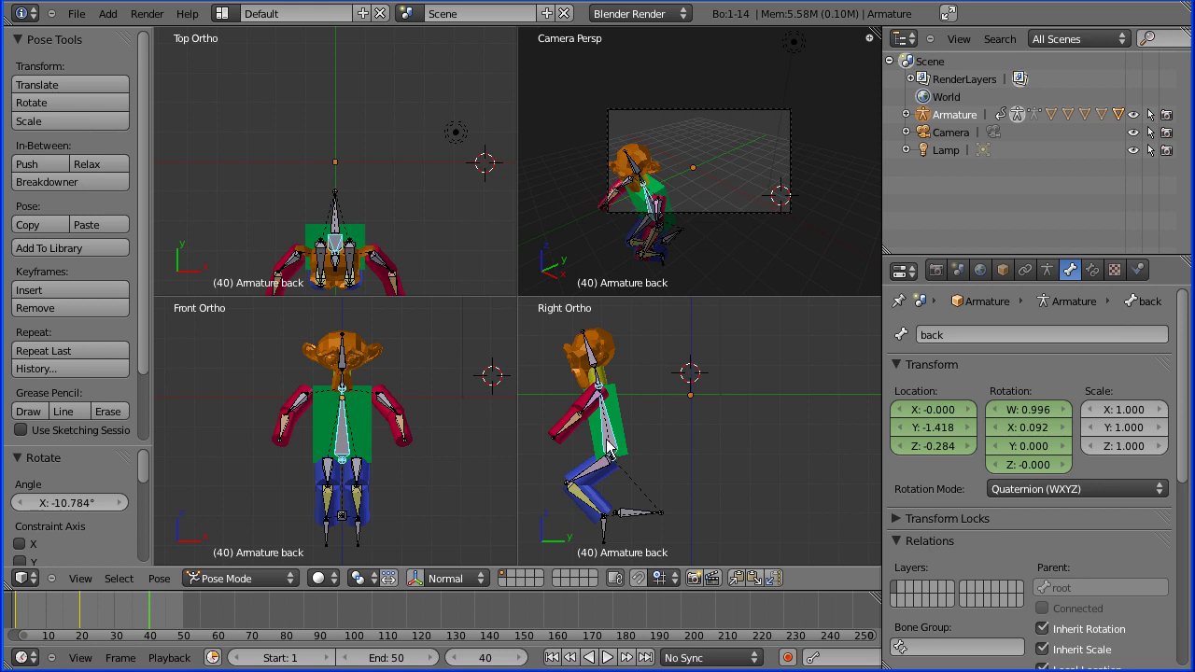
pyautogui.press('a')
pyautogui.press('a')
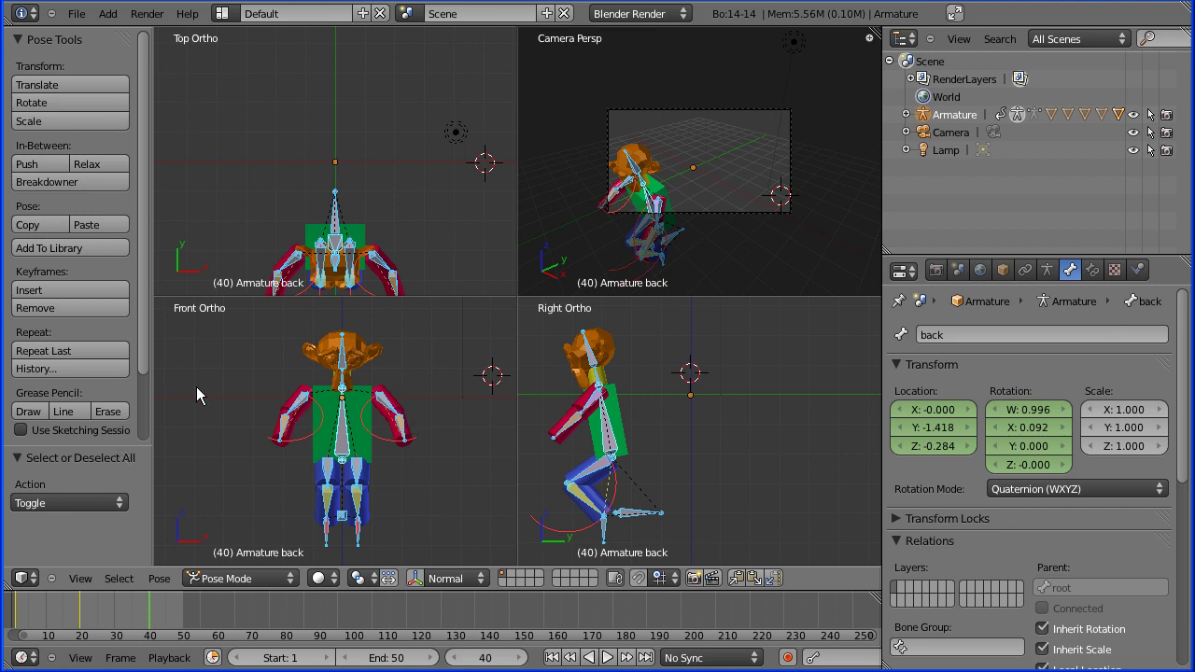
pyautogui.click(110, 292)
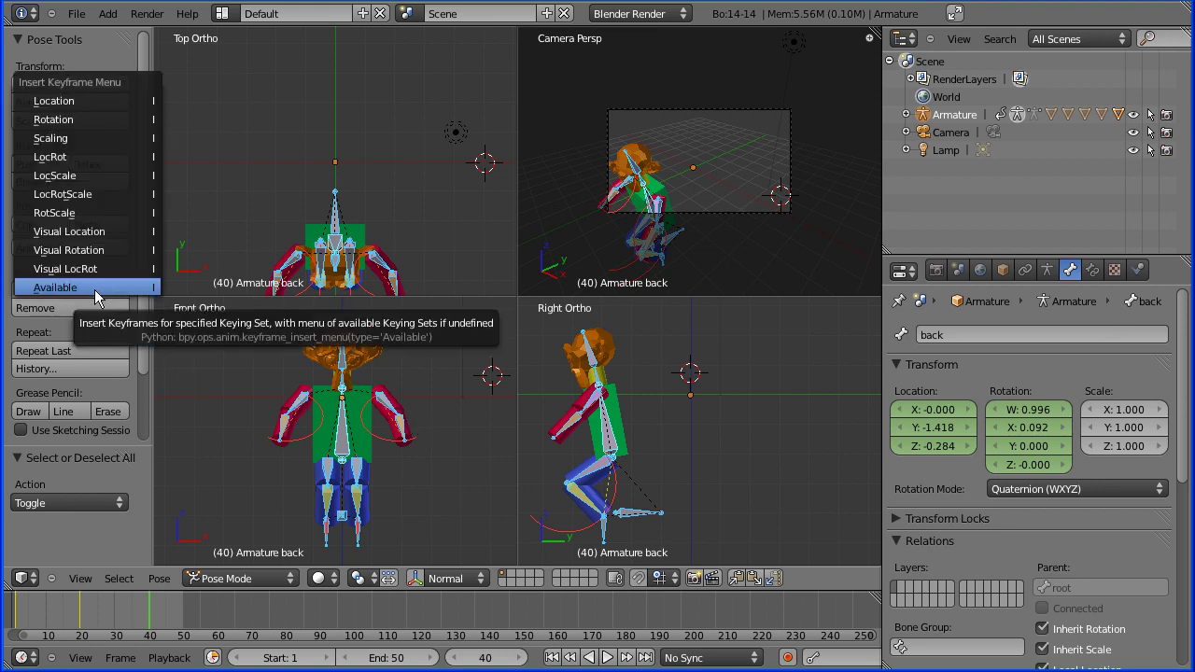
pyautogui.click(96, 290)
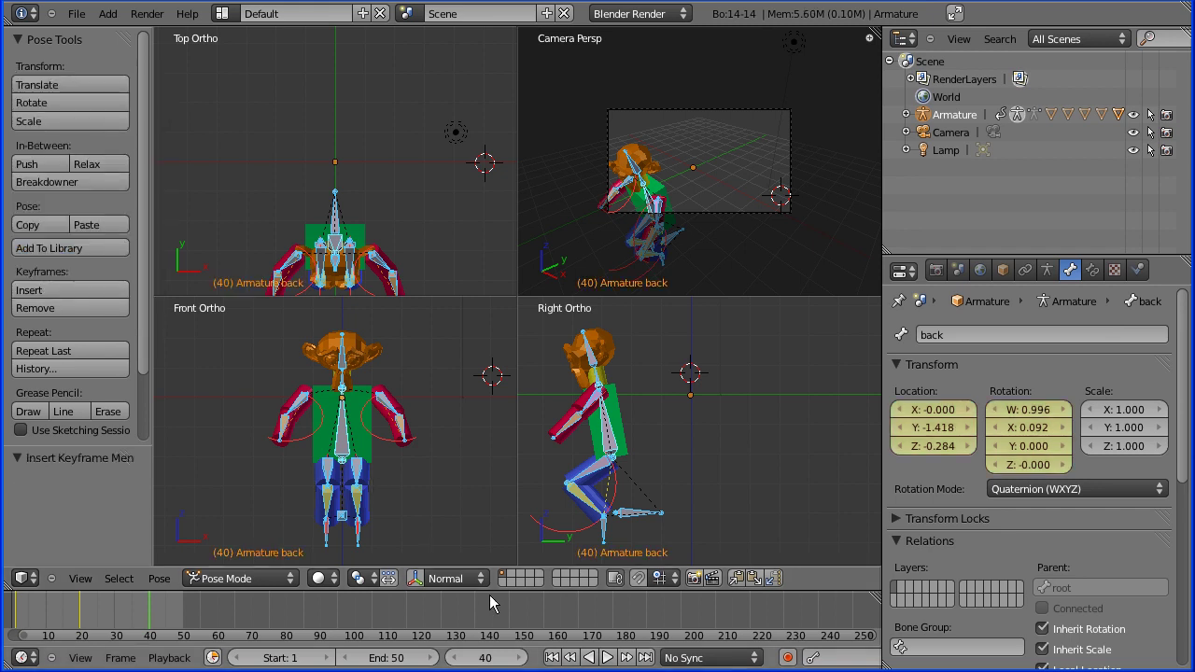
# - Play the animation from the first frame to check the jump and landing
pyautogui.click(552, 657)
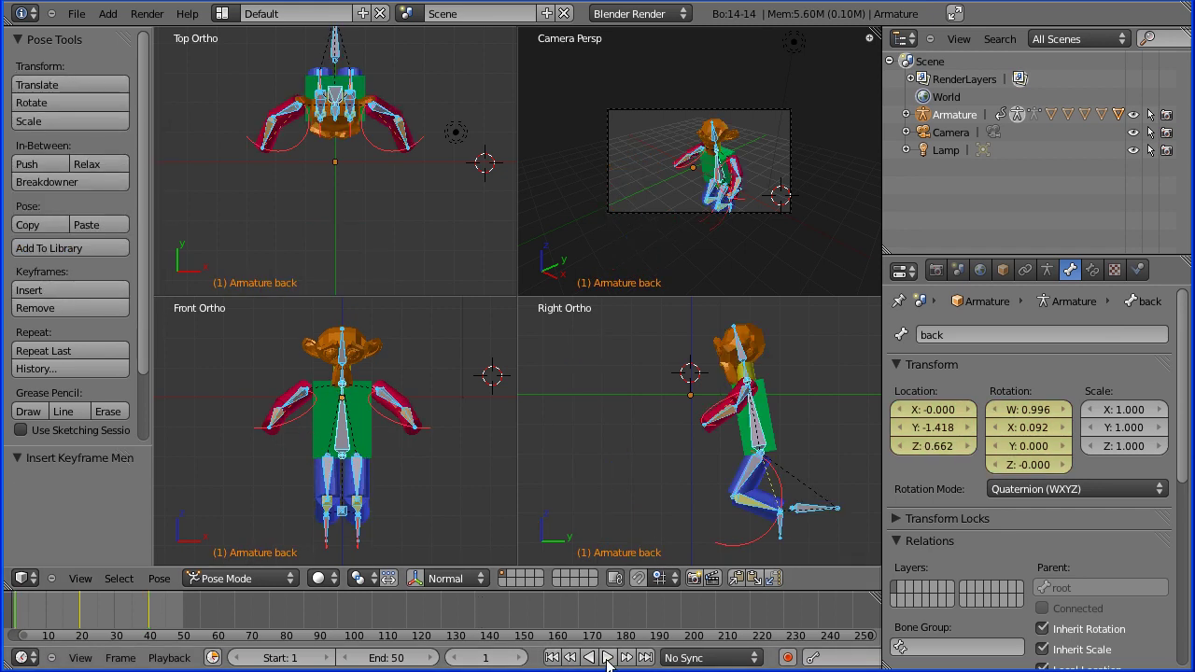
pyautogui.click(607, 663)
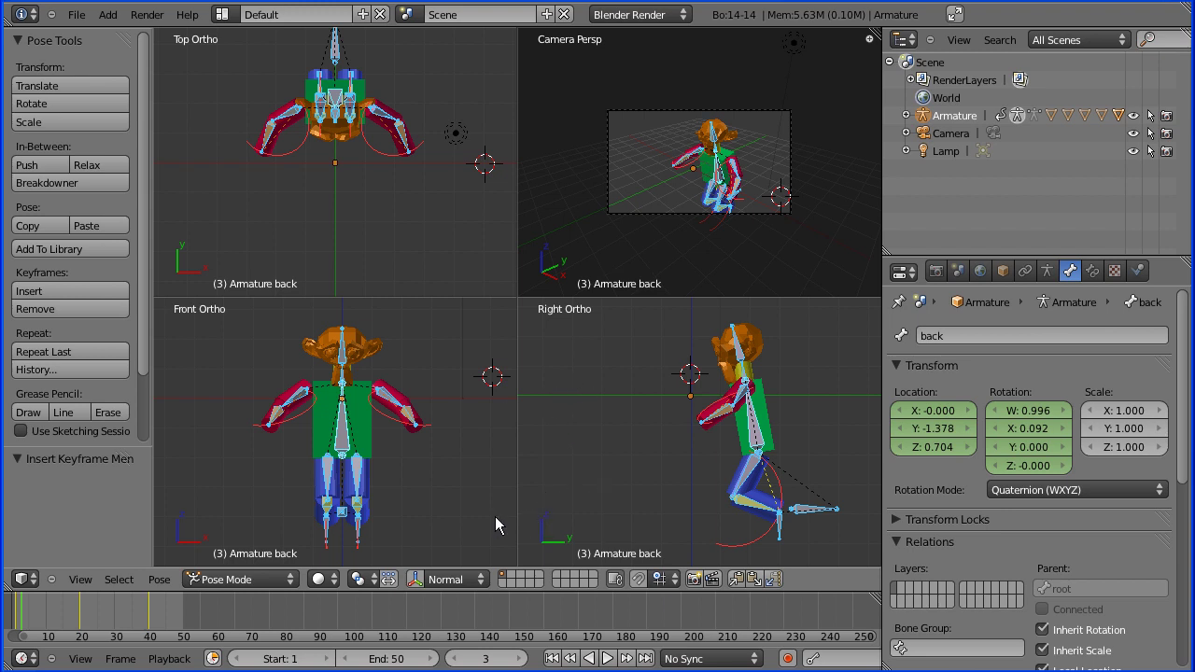
# - Go to frame 20 and raise the back bone about 0.38 units, shifting it about 0.16 units along negative Y
pyautogui.click(627, 659)
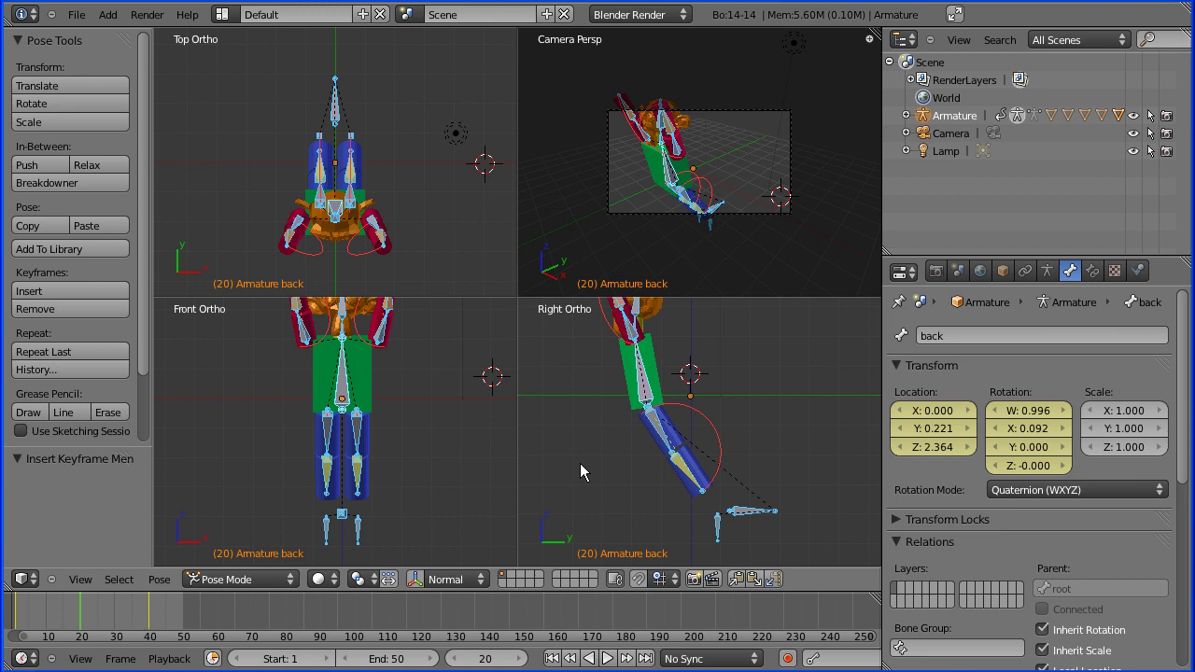
pyautogui.rightClick(644, 392)
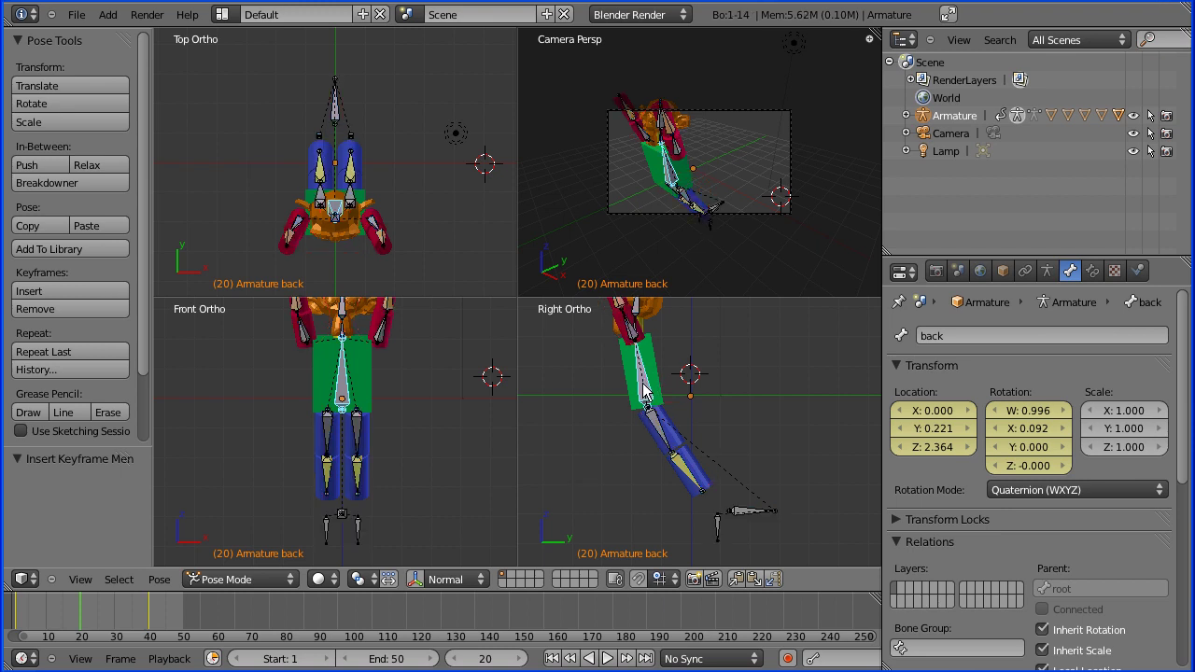
pyautogui.press('g')
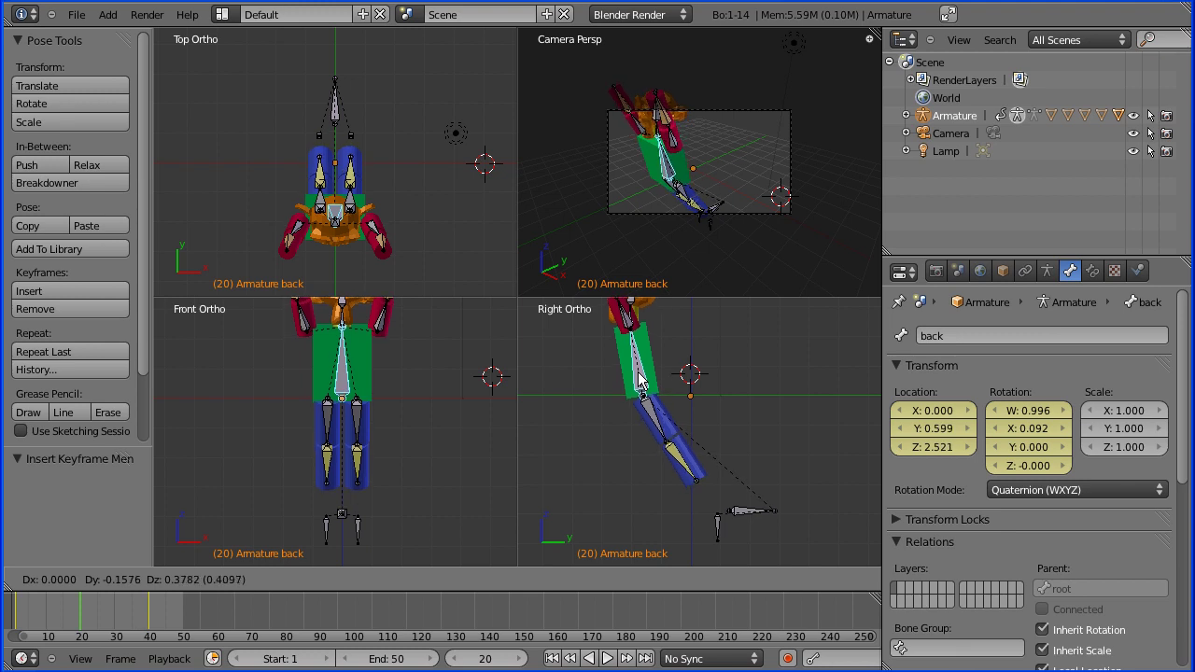
pyautogui.click(639, 376)
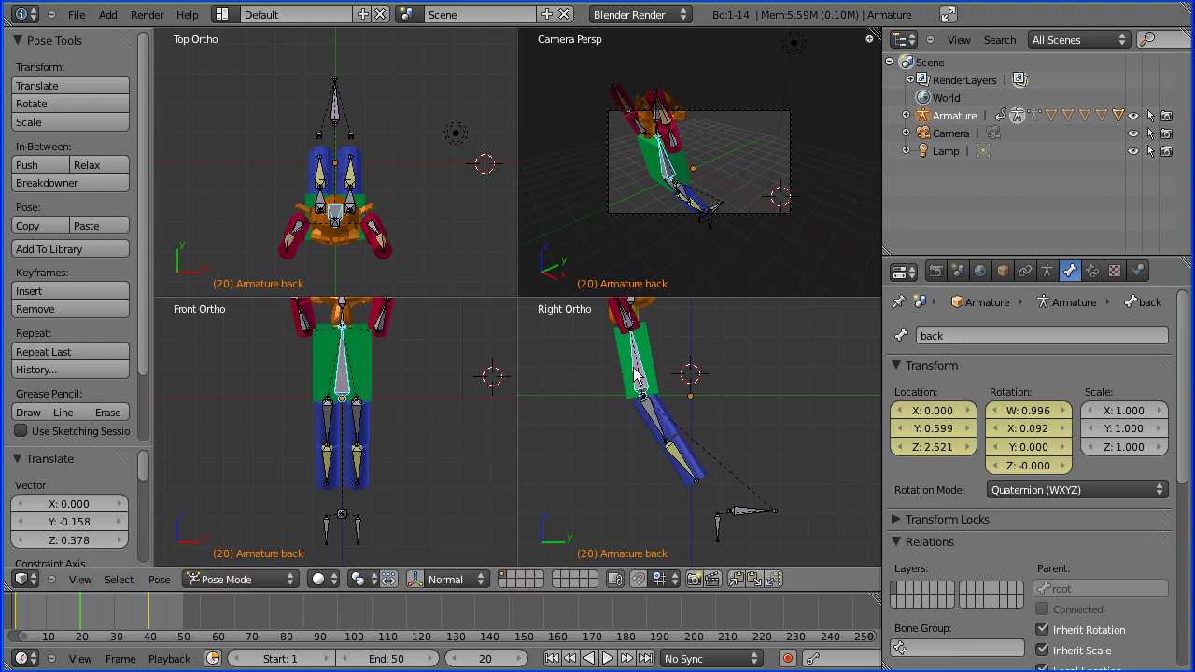
# - Select all bones and insert an Available keyframe for the adjusted leap pose at frame 20
pyautogui.click(93, 293)
pyautogui.press('a')
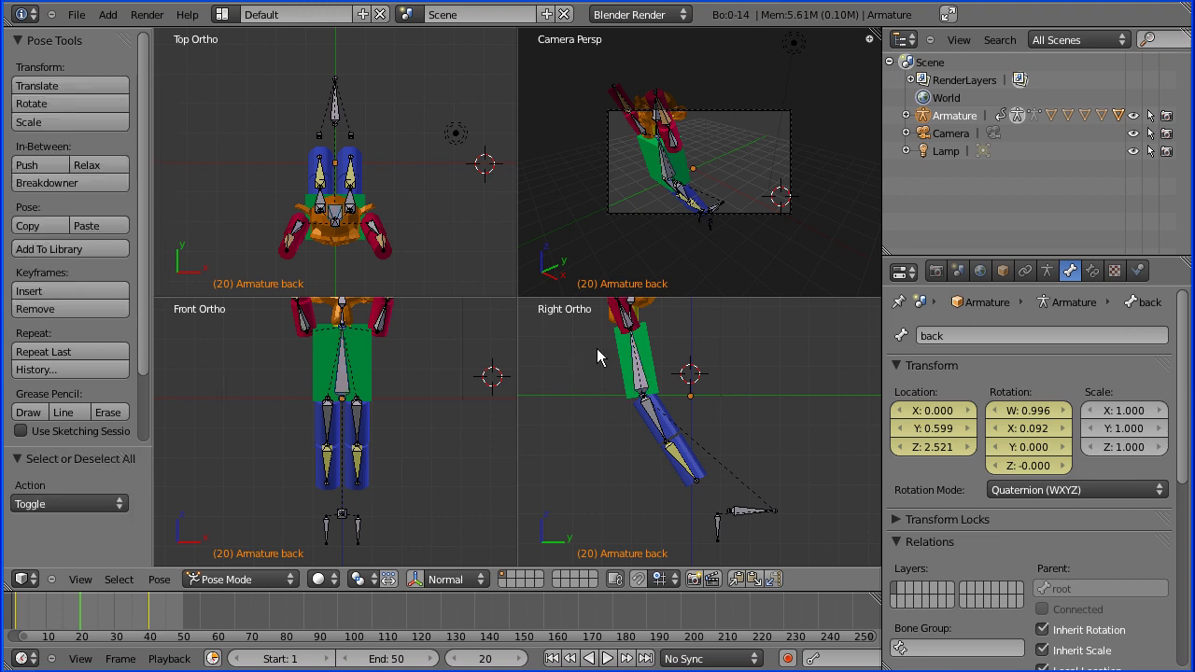
pyautogui.press('a')
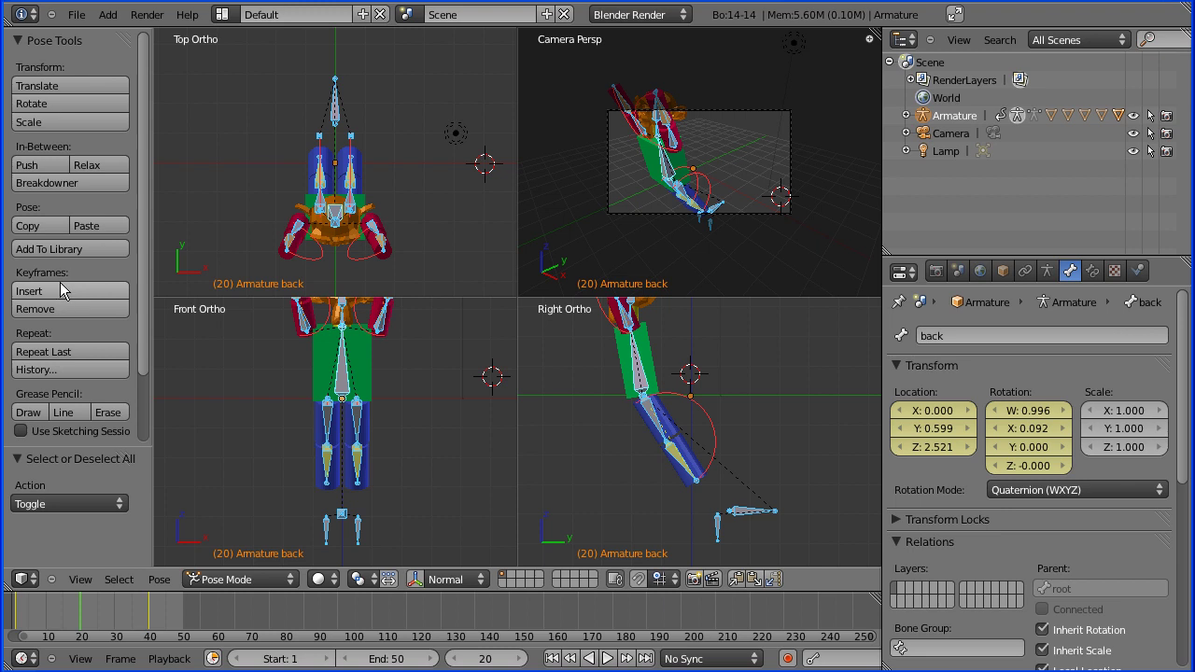
pyautogui.click(112, 291)
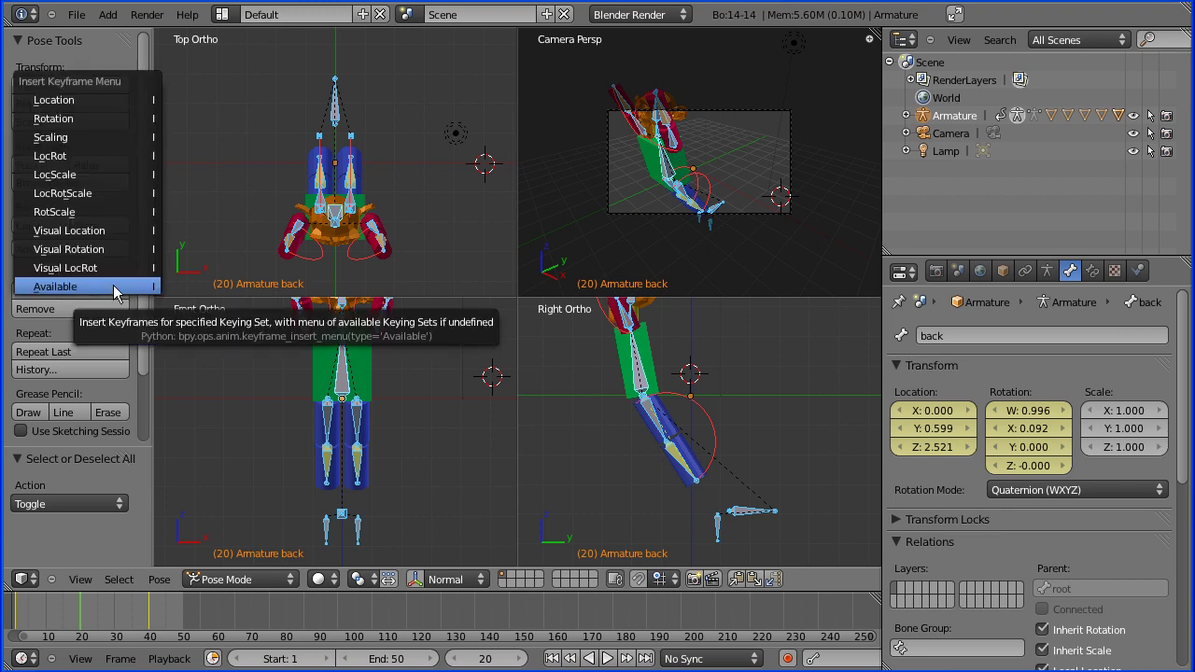
pyautogui.click(113, 286)
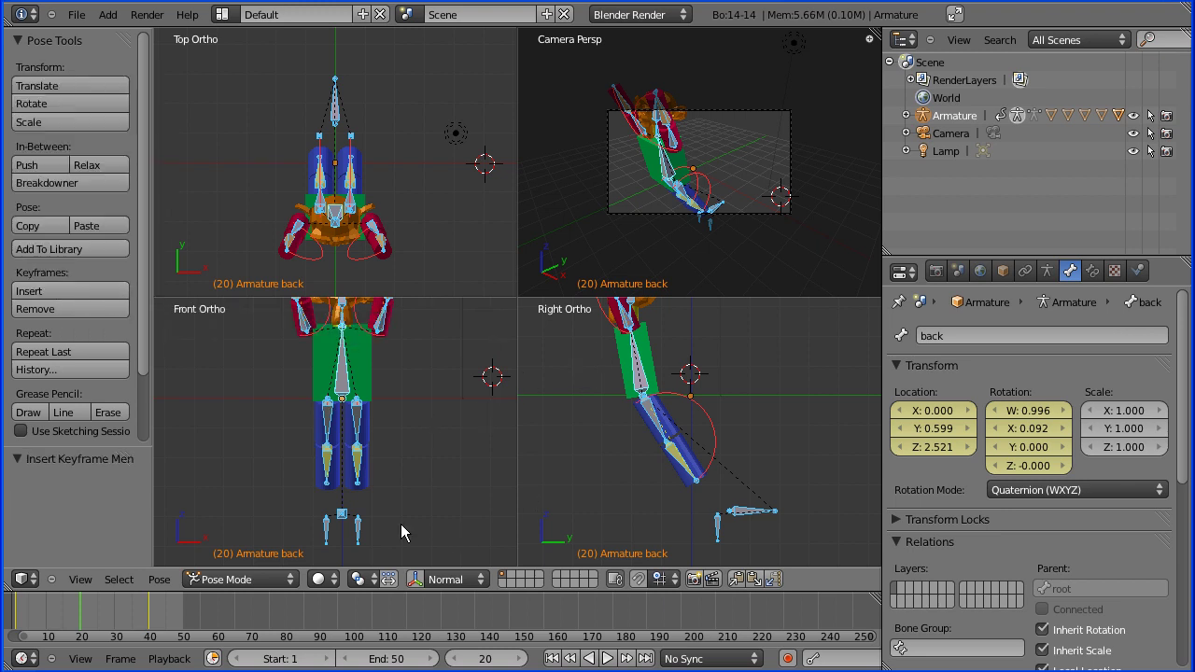
# - Play the animation from the first frame to check the higher leap
pyautogui.click(552, 658)
pyautogui.click(607, 658)
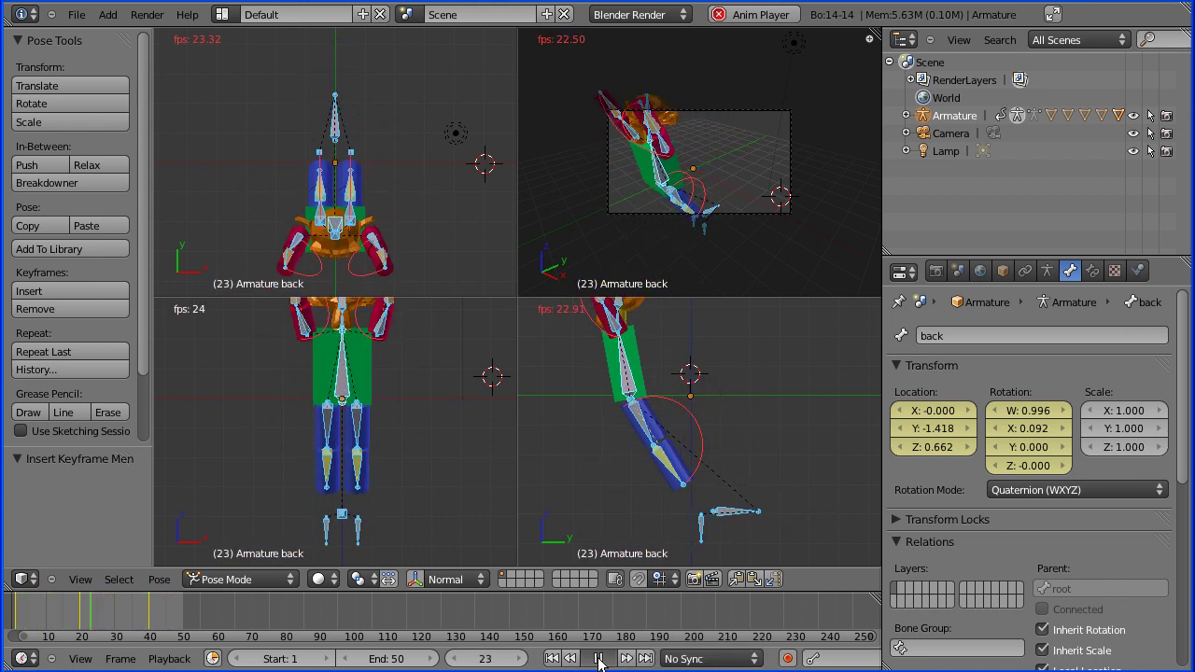
# - Stop playback, heighten the Properties area and switch it to the DopeSheet with the ArmatureAction channels collapsed
pyautogui.click(598, 659)
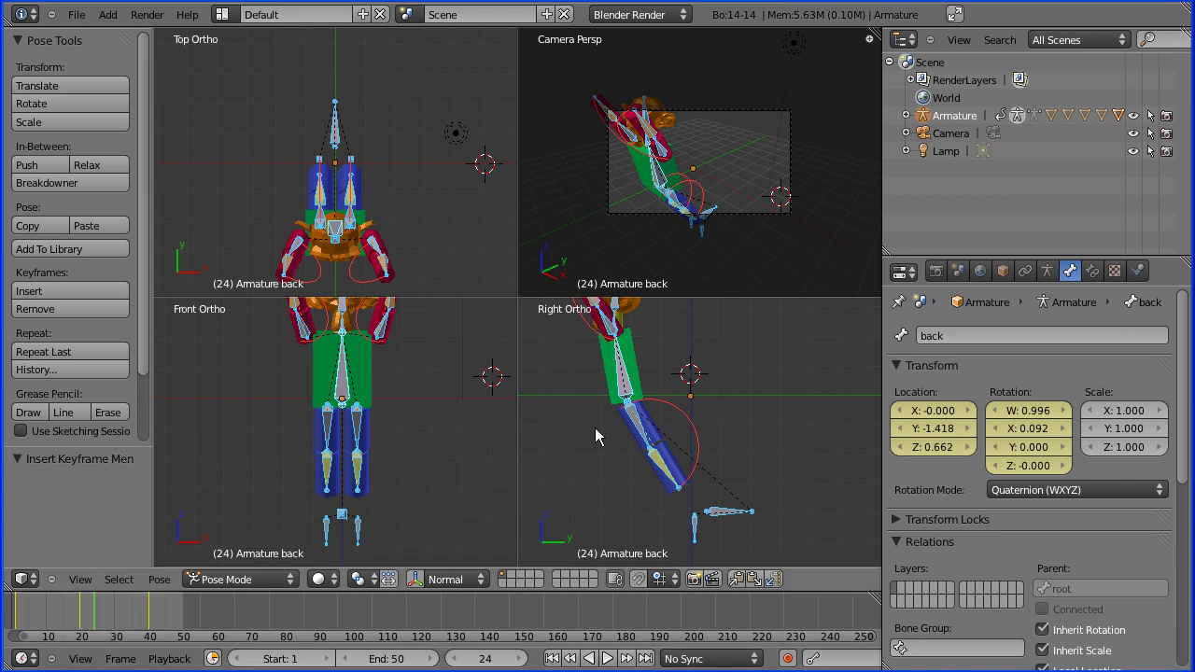
pyautogui.hotkey('ctrl', 'z')
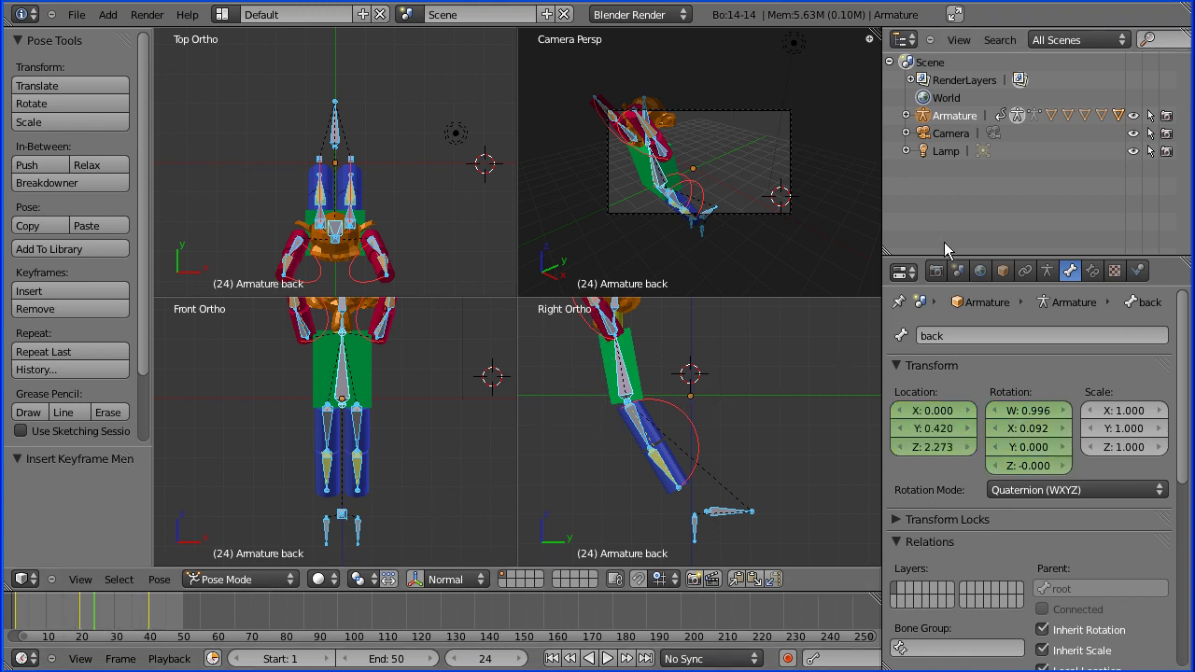
pyautogui.moveTo(948, 252); pyautogui.dragTo(940, 187)
pyautogui.click(901, 202)
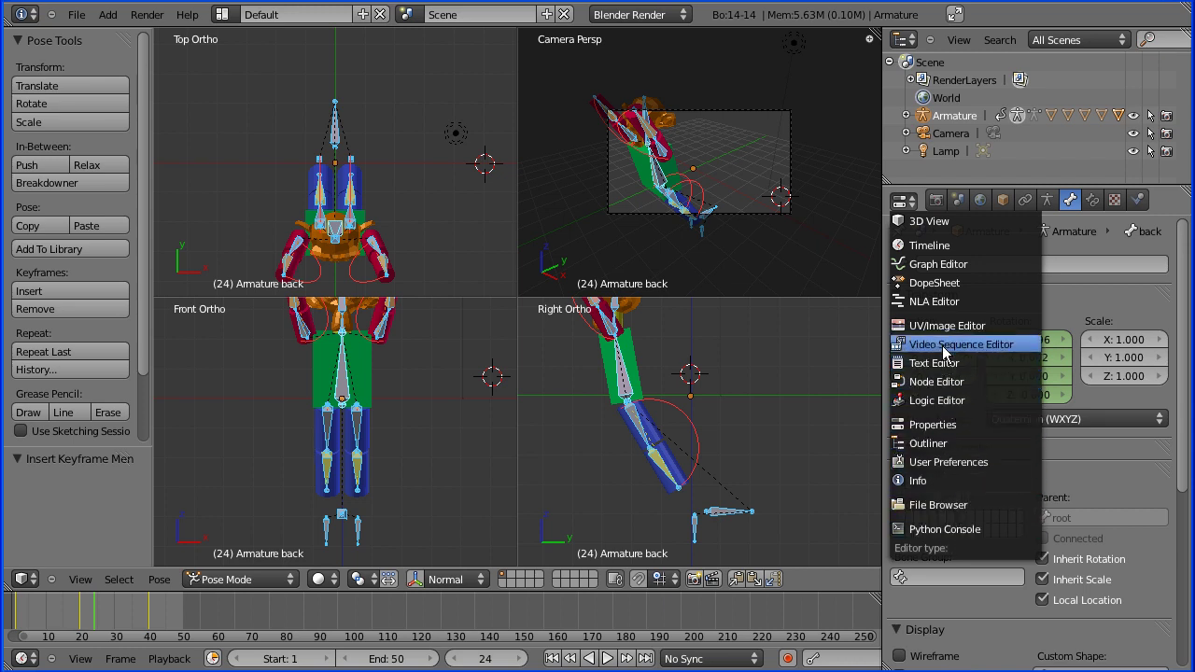
pyautogui.click(942, 282)
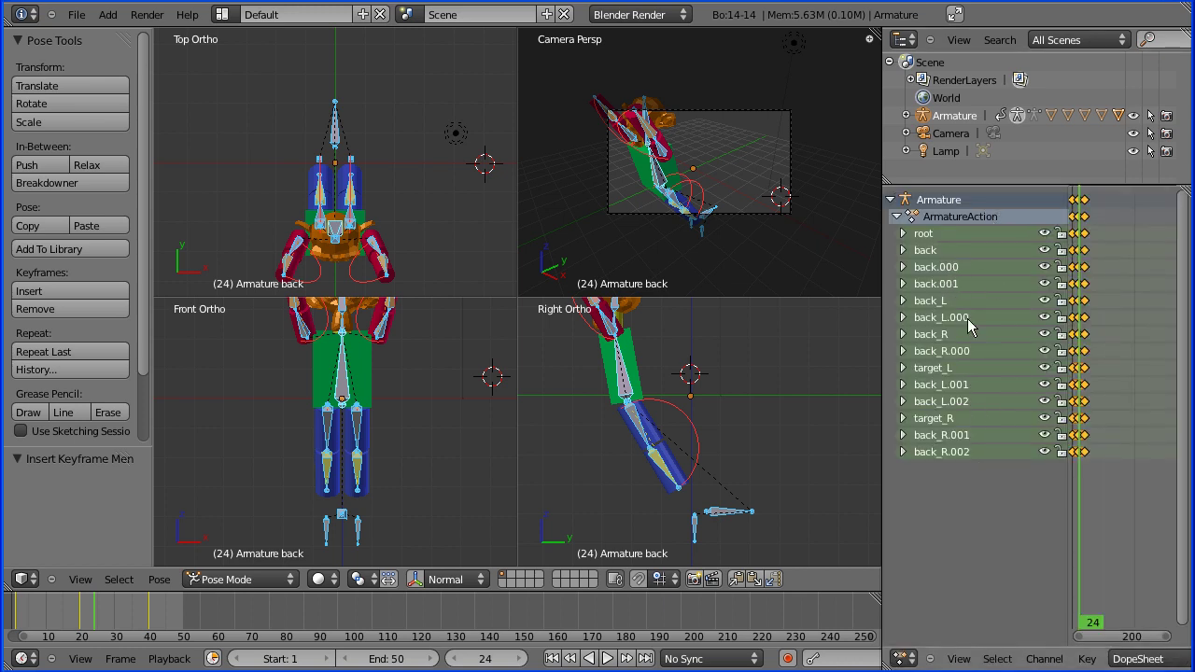
pyautogui.click(896, 217)
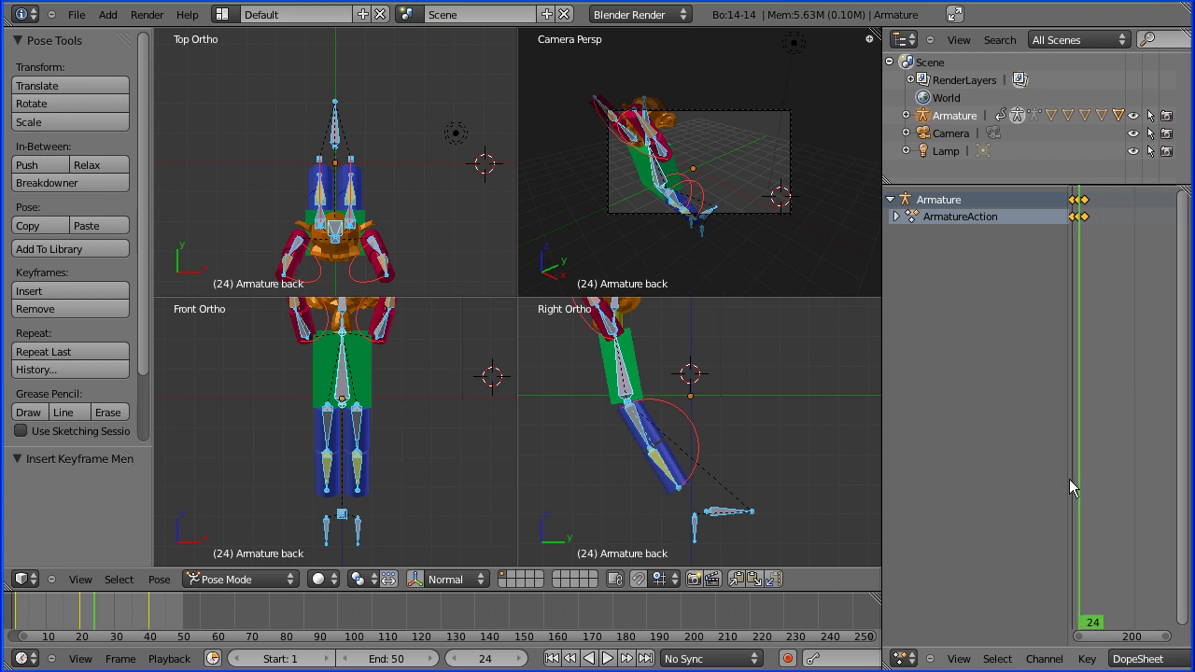
# - Narrow the DopeSheet's channel list and magnify its time range so the three keyframe columns are spread apart
pyautogui.moveTo(1069, 483); pyautogui.dragTo(943, 492)
pyautogui.scroll(3, 1048, 499)
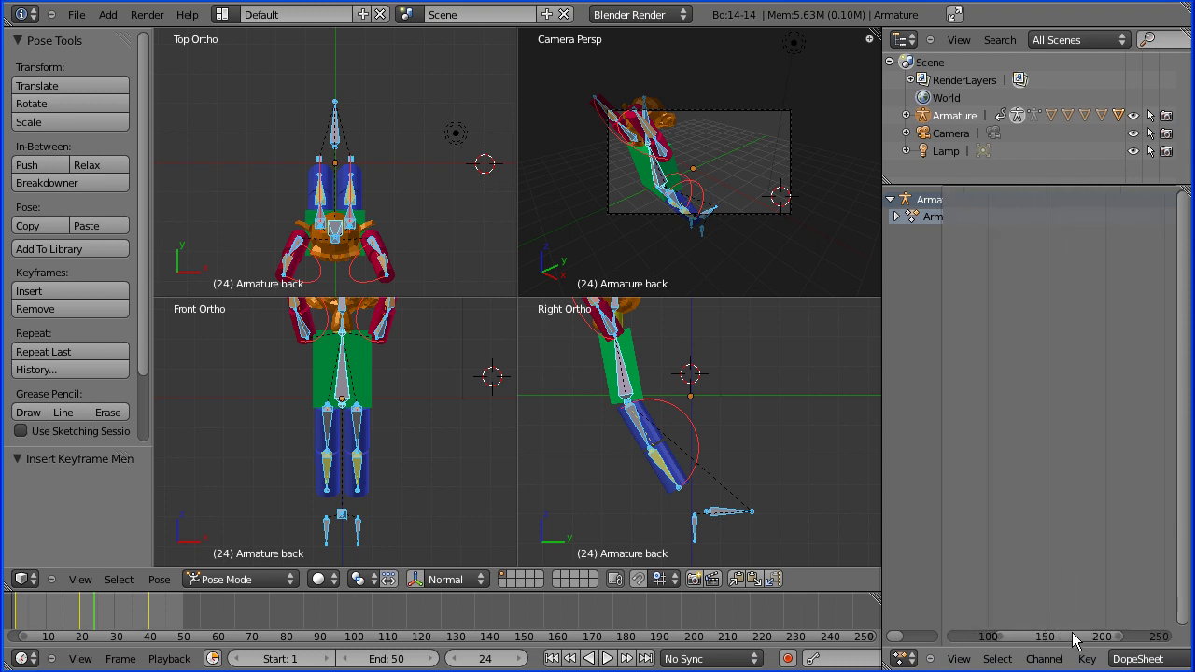
pyautogui.moveTo(1044, 636); pyautogui.dragTo(1010, 637)
pyautogui.scroll(4, 1061, 429)
pyautogui.scroll(3, 1063, 431)
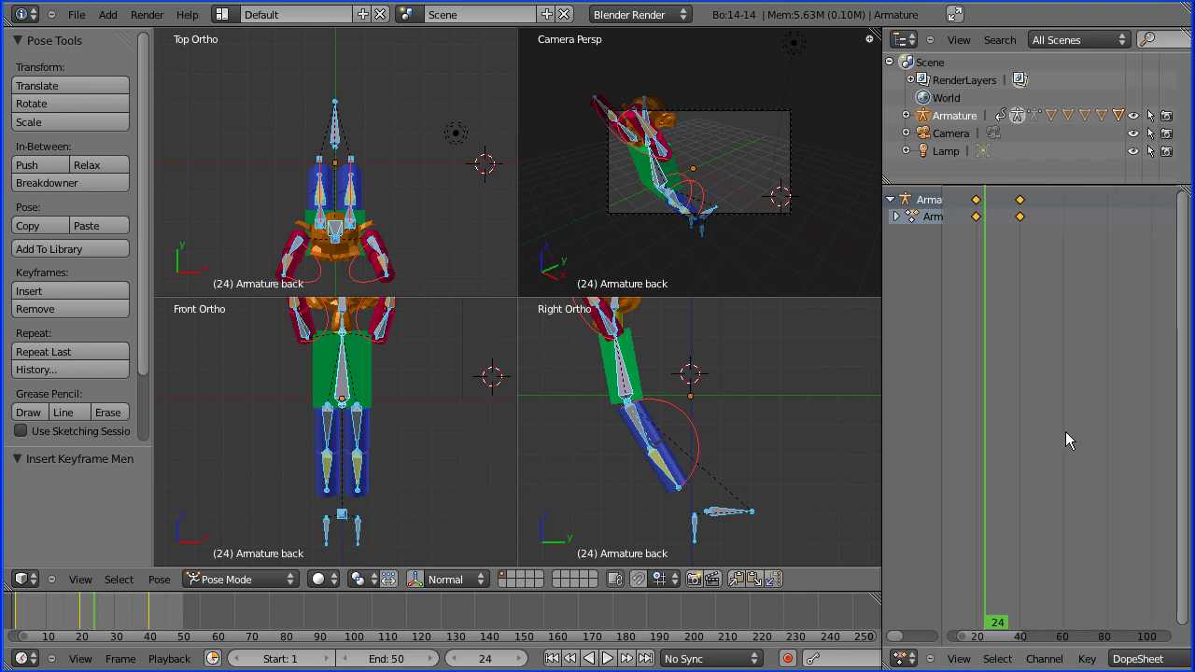
pyautogui.moveTo(991, 643); pyautogui.dragTo(977, 641)
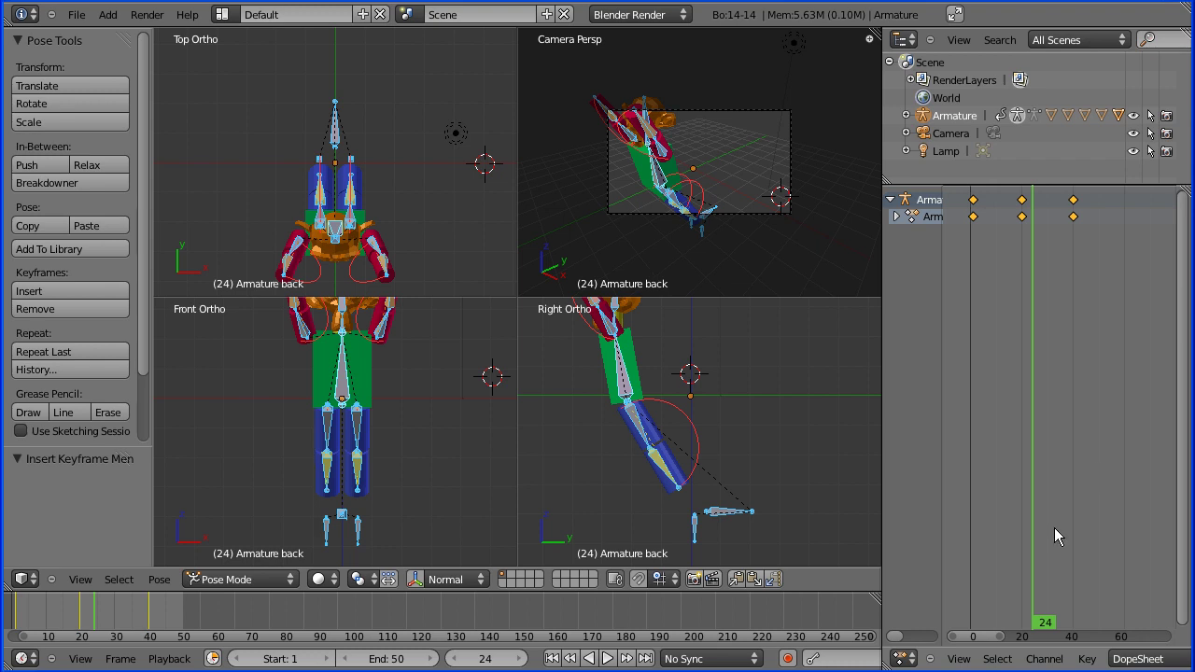
pyautogui.scroll(2, 1082, 450)
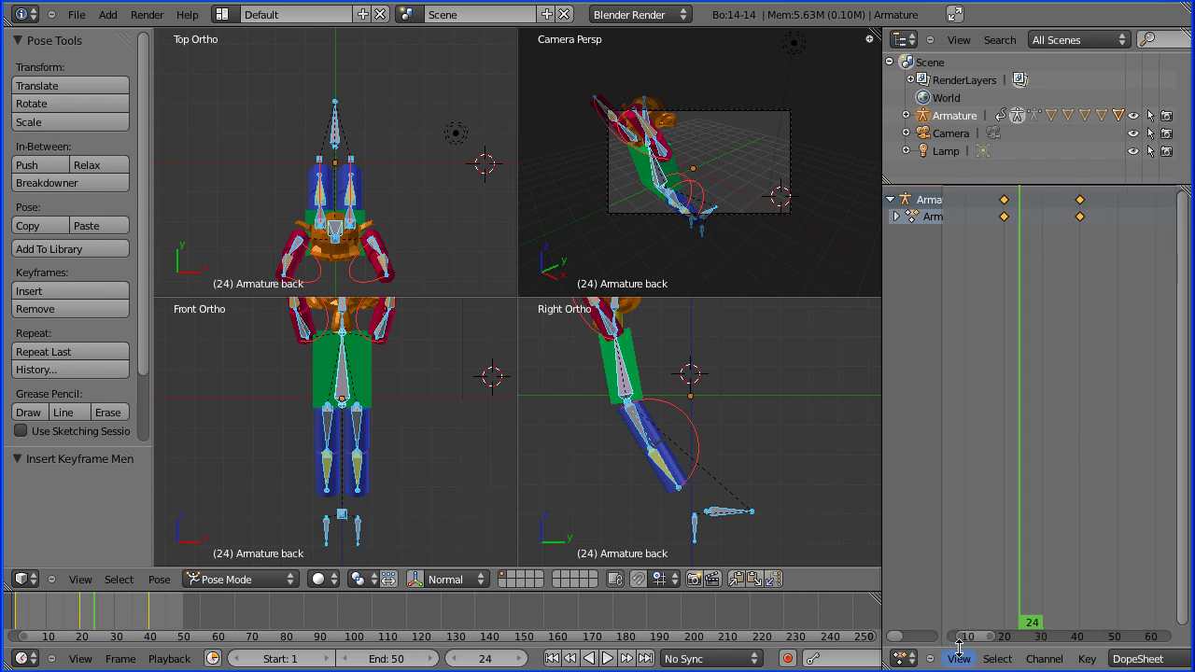
pyautogui.moveTo(982, 643)
pyautogui.mouseDown()
pyautogui.moveTo(956, 642)
pyautogui.moveTo(976, 642)
pyautogui.mouseUp()
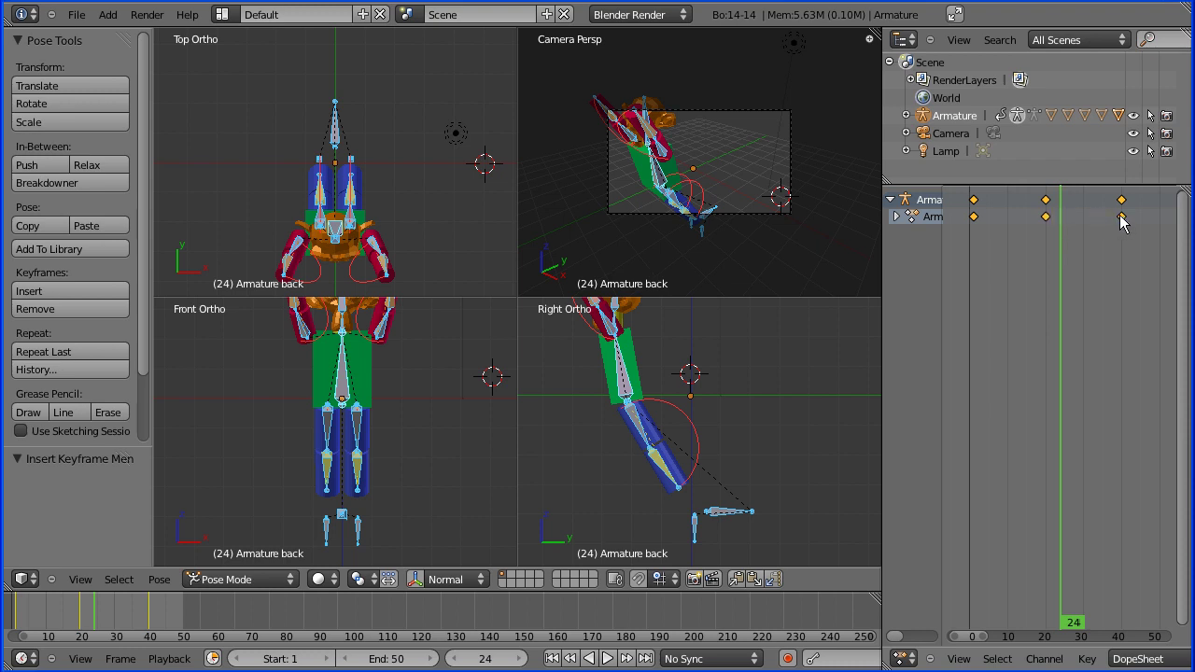
# - Move the frame 20 leap keyframes about 7 frames earlier and the frame 40 landing keyframes about 12 frames earlier
pyautogui.click(1046, 205)
pyautogui.click(976, 201)
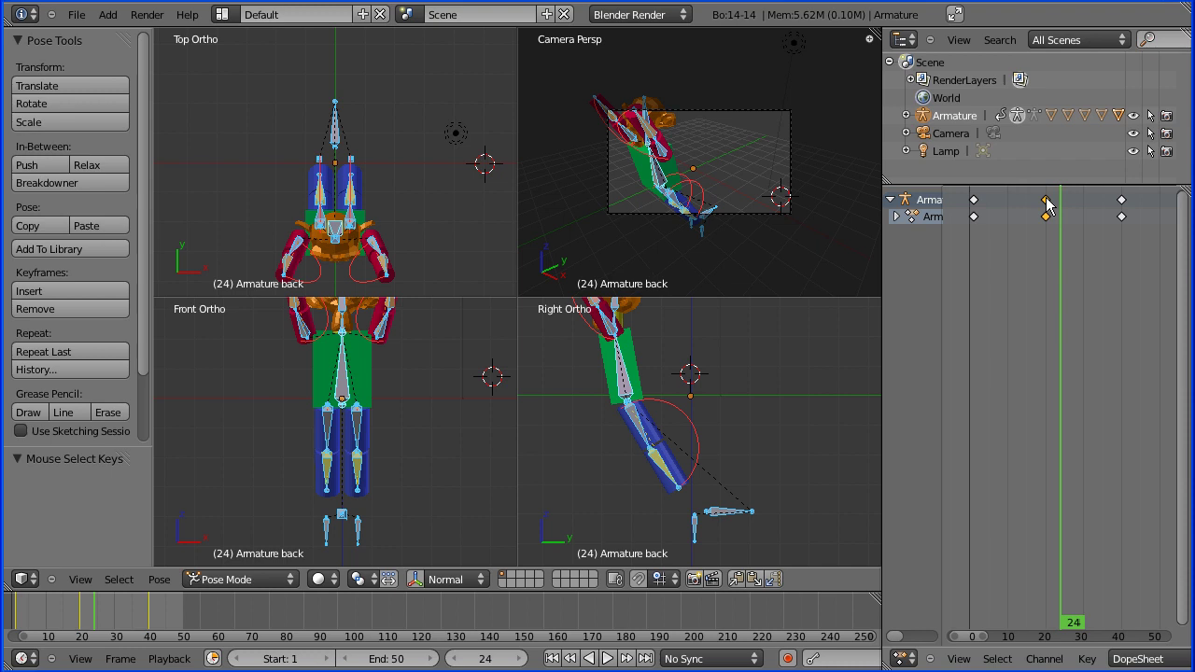
pyautogui.press('g')
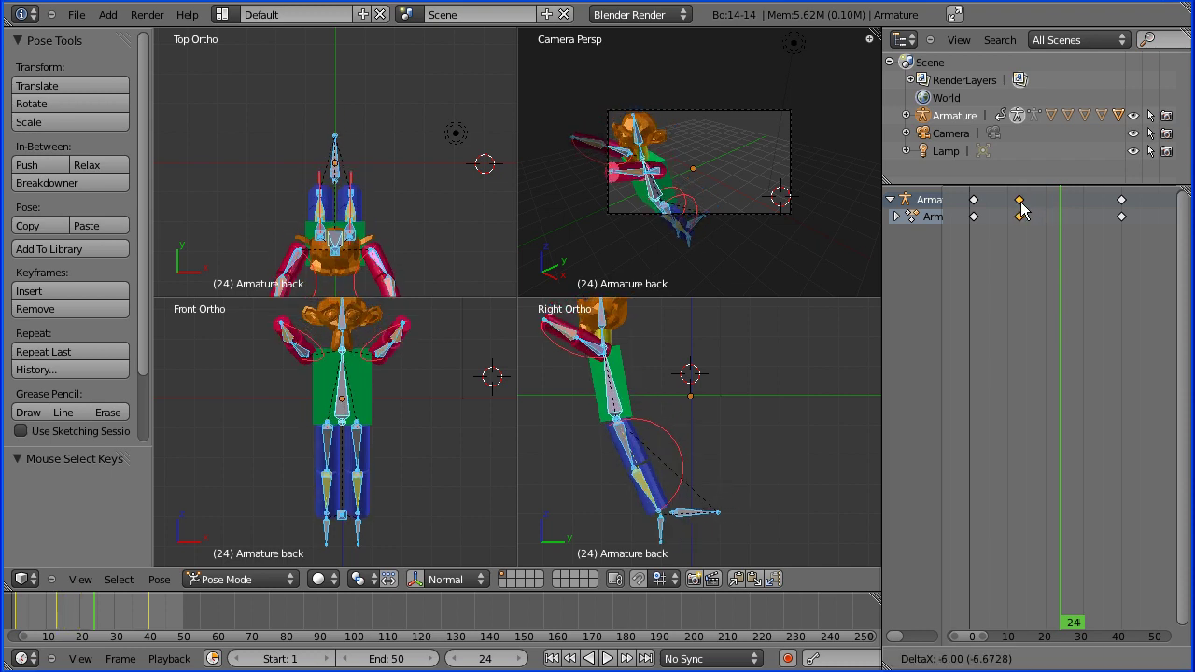
pyautogui.click(1022, 211)
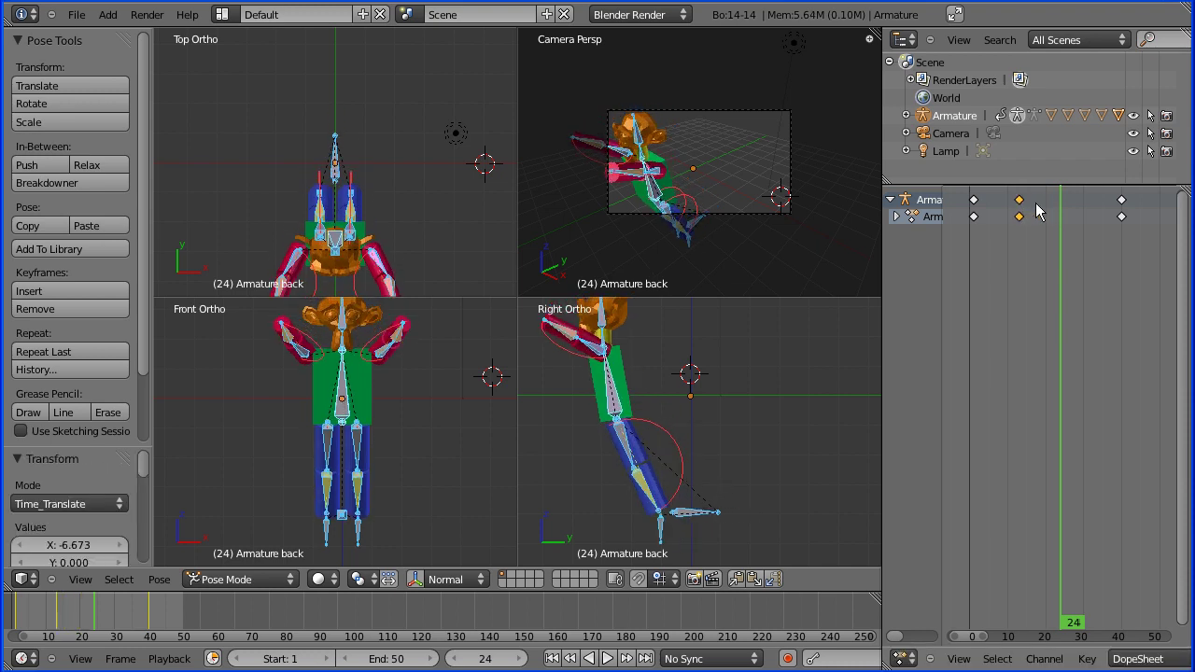
pyautogui.rightClick(1121, 208)
pyautogui.press('g')
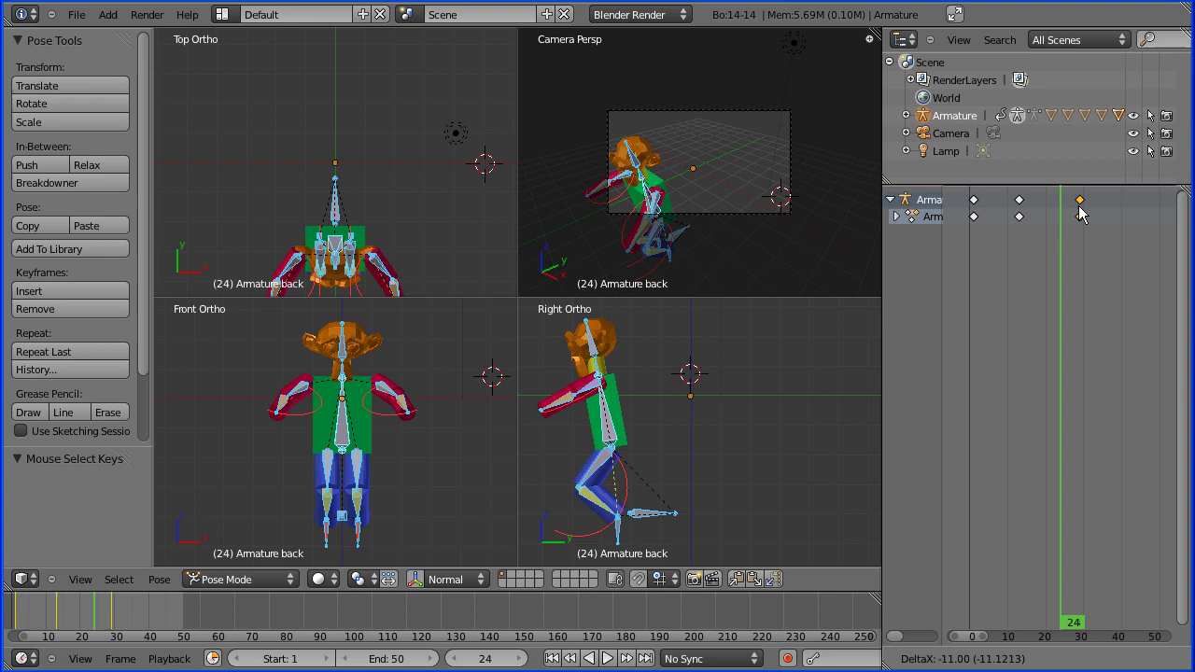
pyautogui.click(1075, 214)
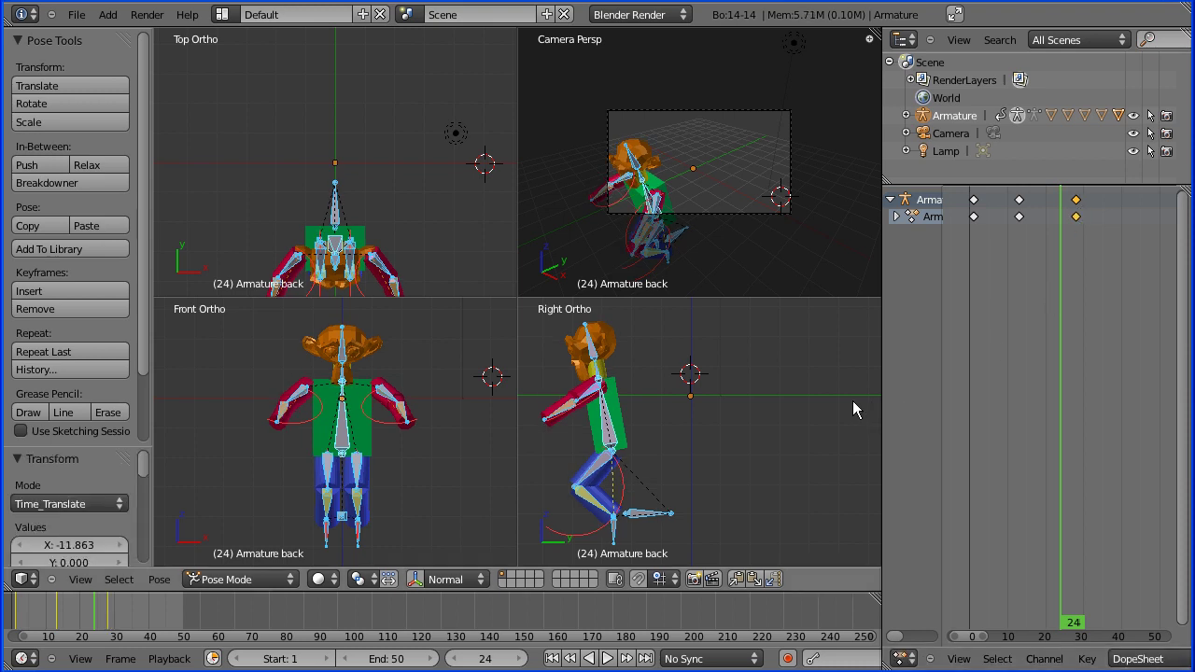
# - Play the retimed animation from the first frame to check the faster jump
pyautogui.click(552, 658)
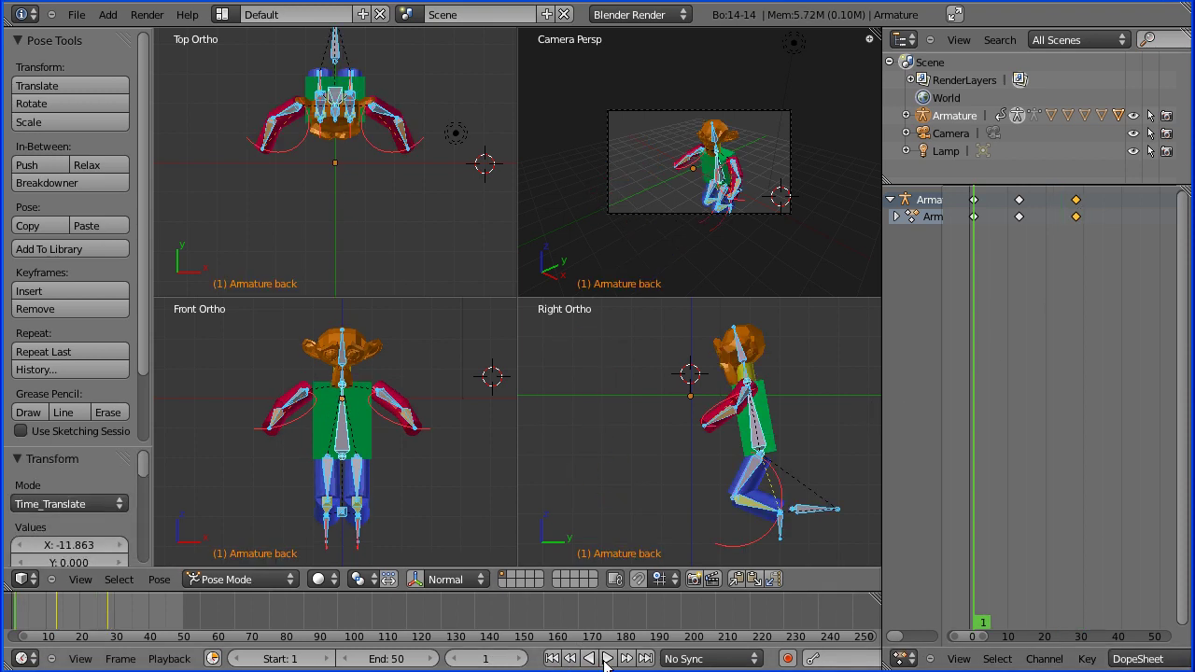
pyautogui.click(607, 658)
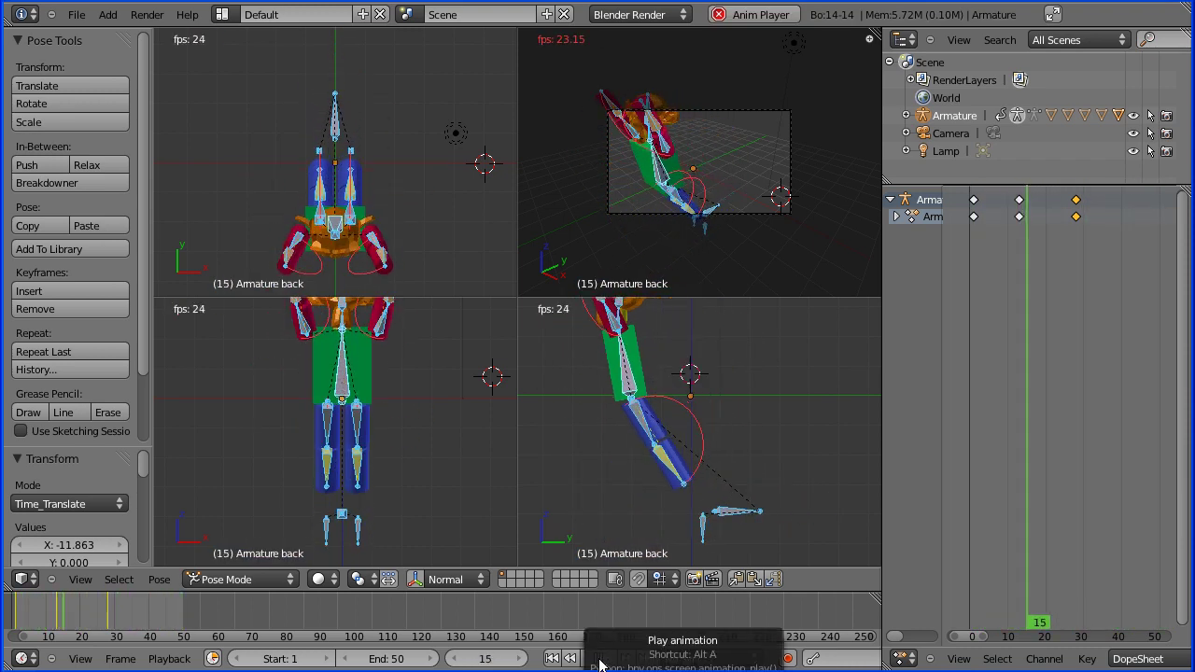
pyautogui.click(605, 659)
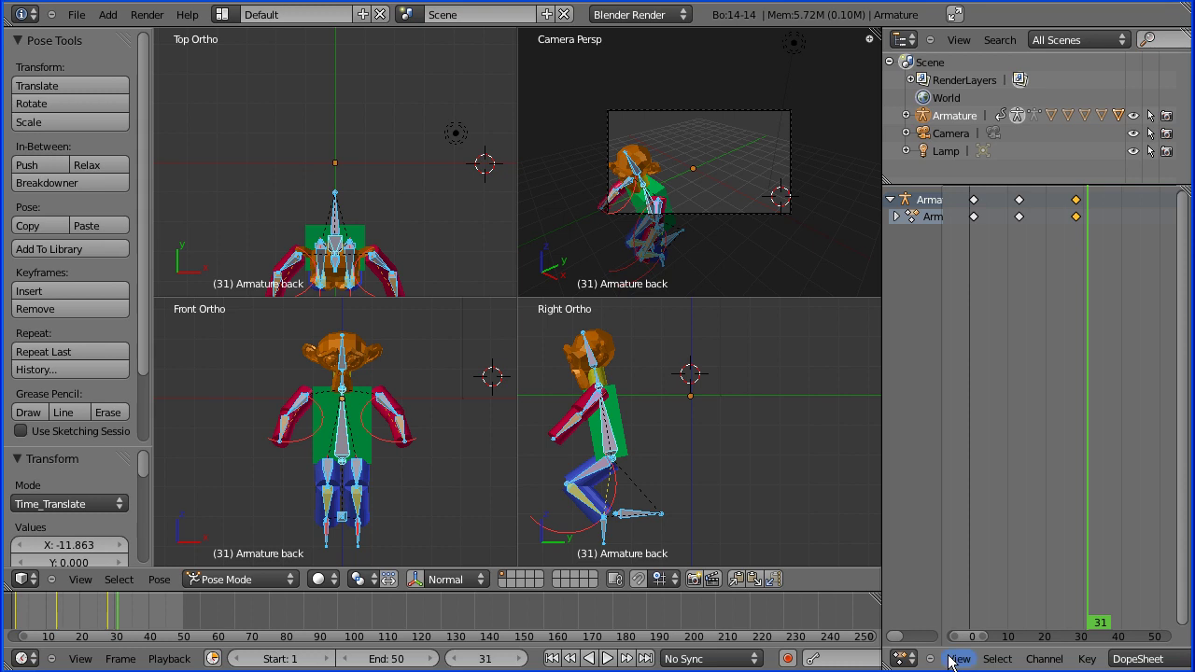
# - Switch the DopeSheet area back to Properties and show the Render settings
pyautogui.click(903, 658)
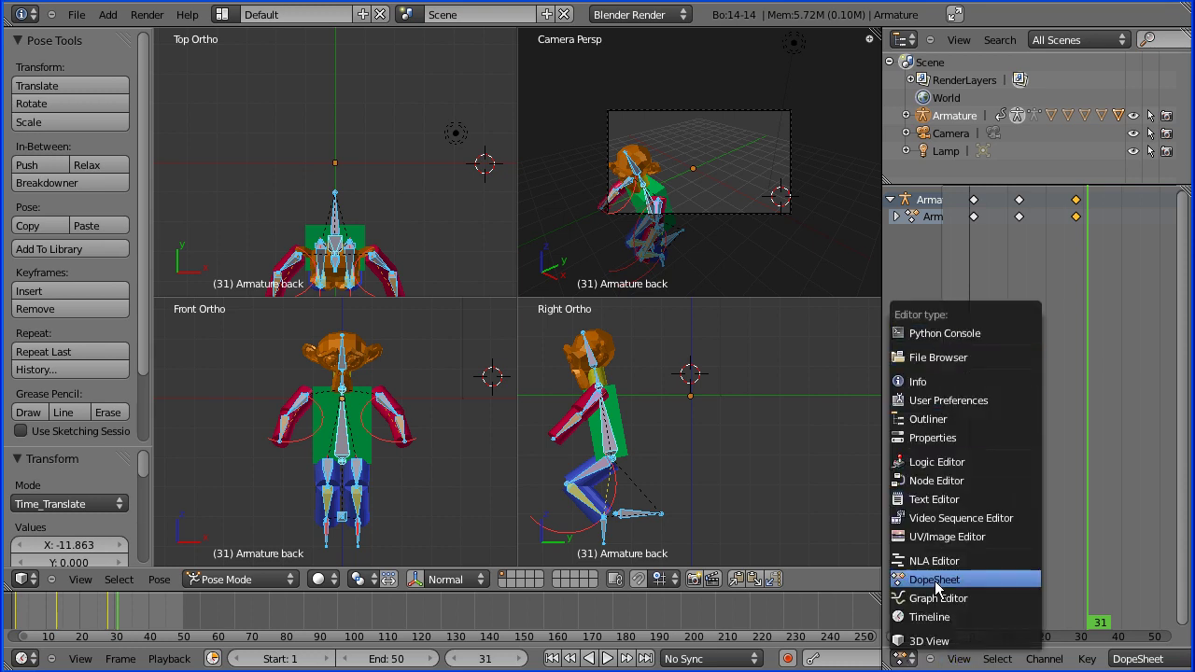
pyautogui.click(930, 438)
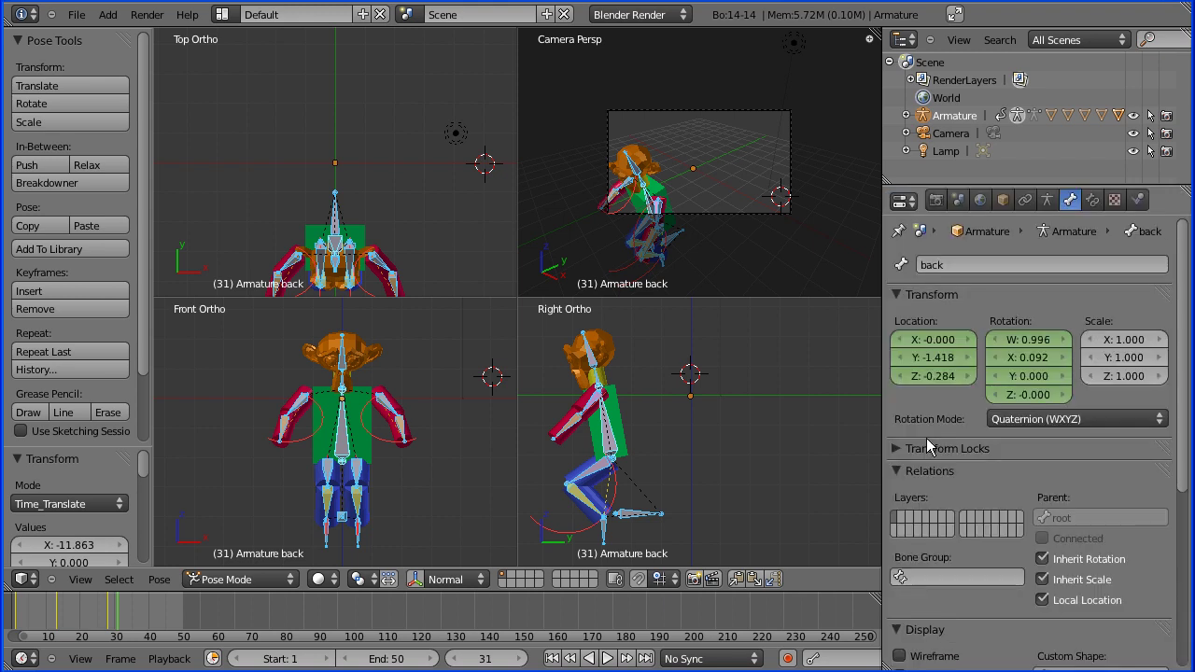
pyautogui.click(935, 200)
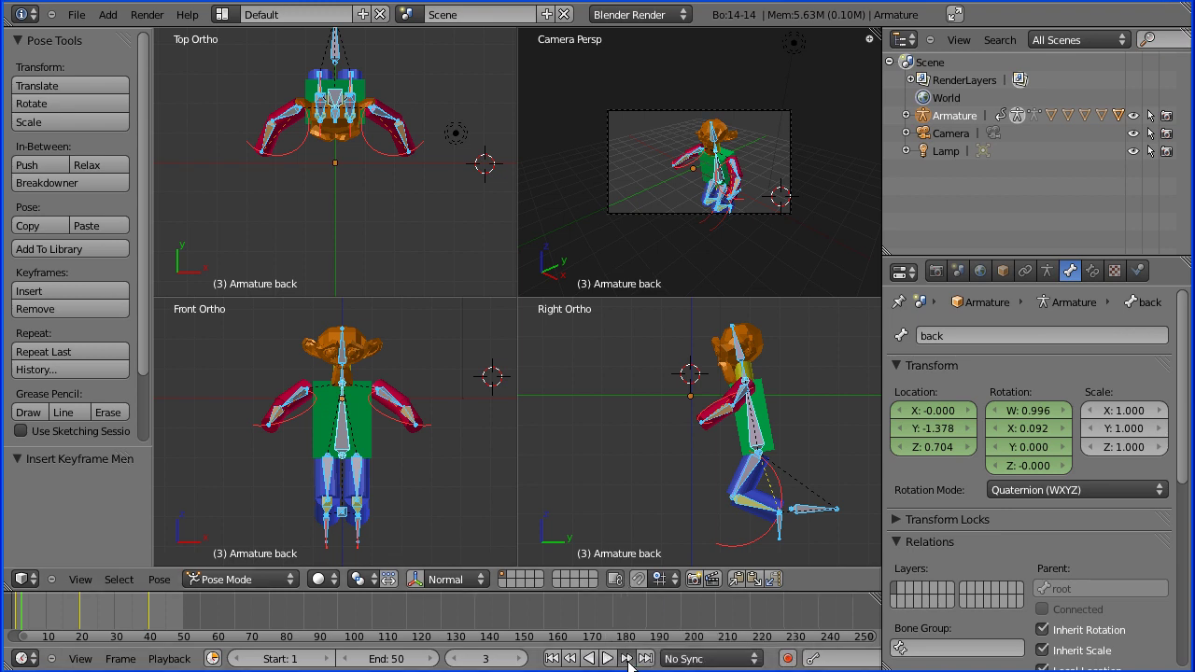
# - Go to the keyframe at frame 20 and raise the back bone about 0.38 units, shifting it about 0.16 units along negative Y
pyautogui.click(627, 658)
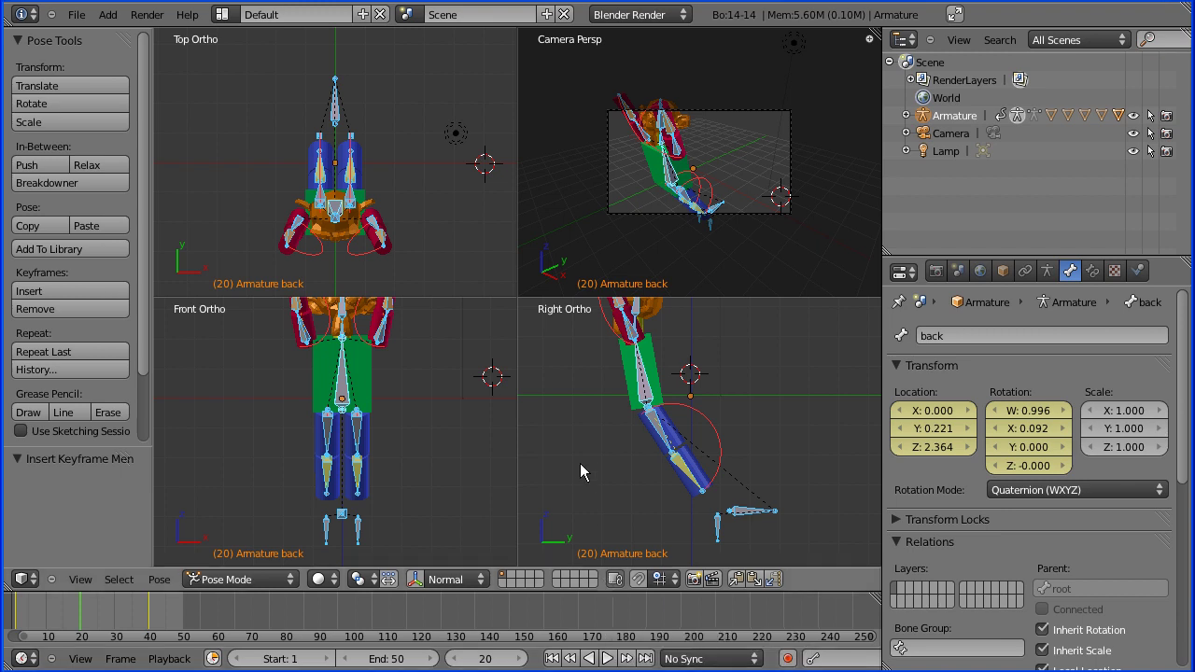
pyautogui.rightClick(643, 389)
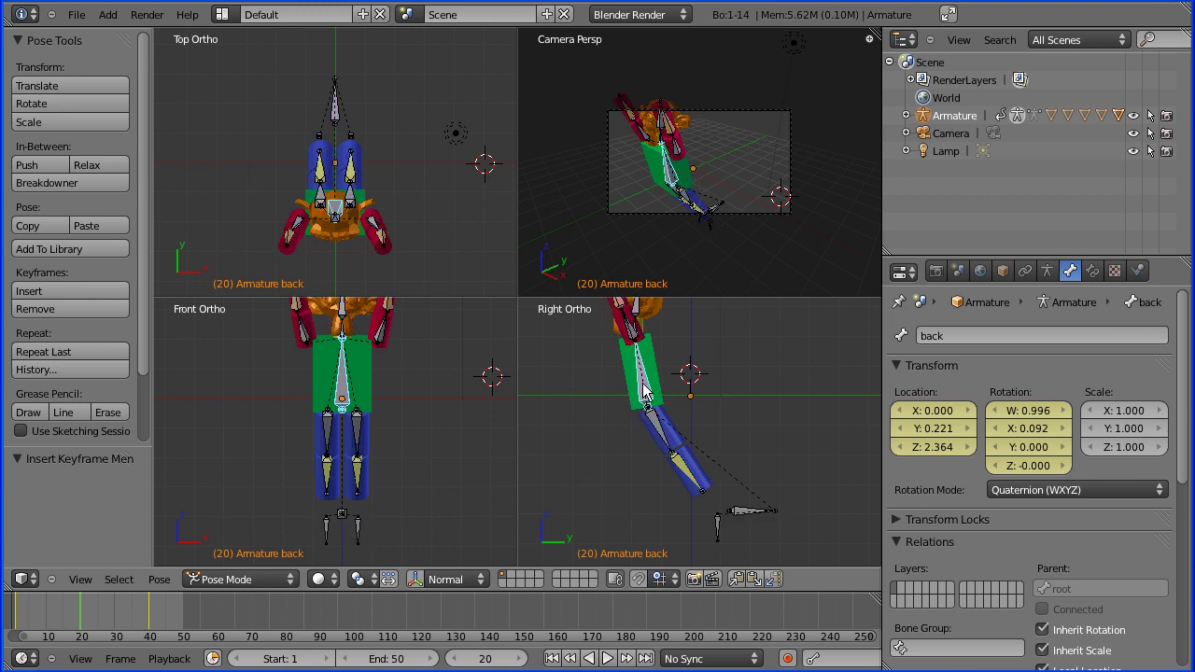
pyautogui.press('g')
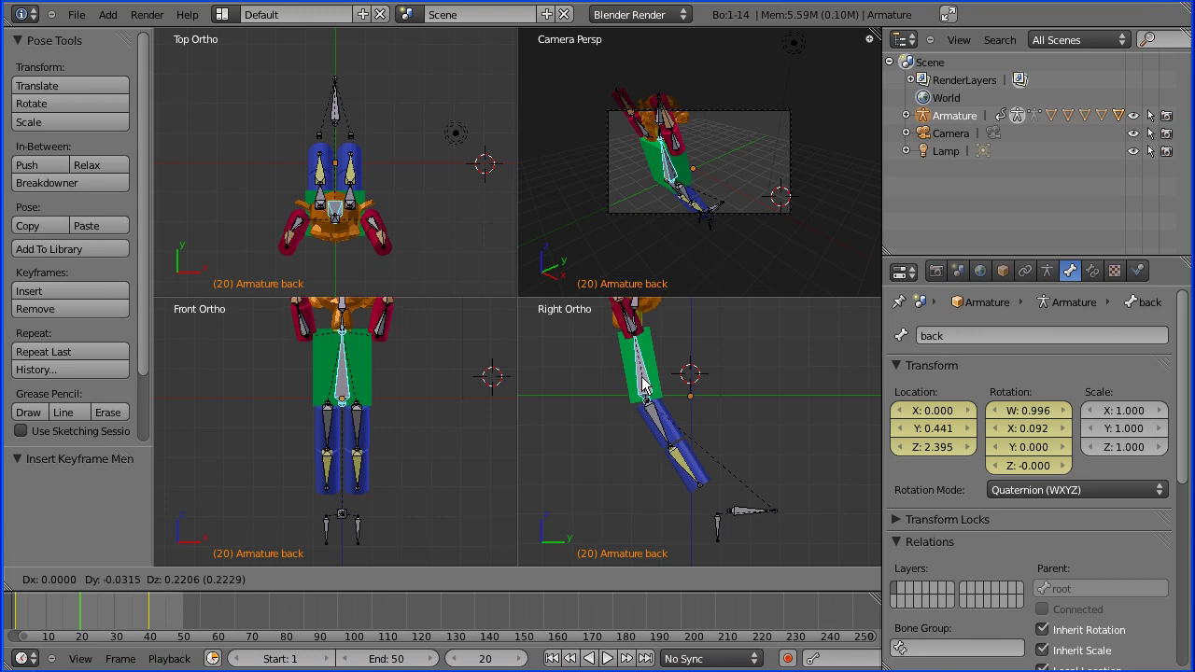
pyautogui.click(638, 376)
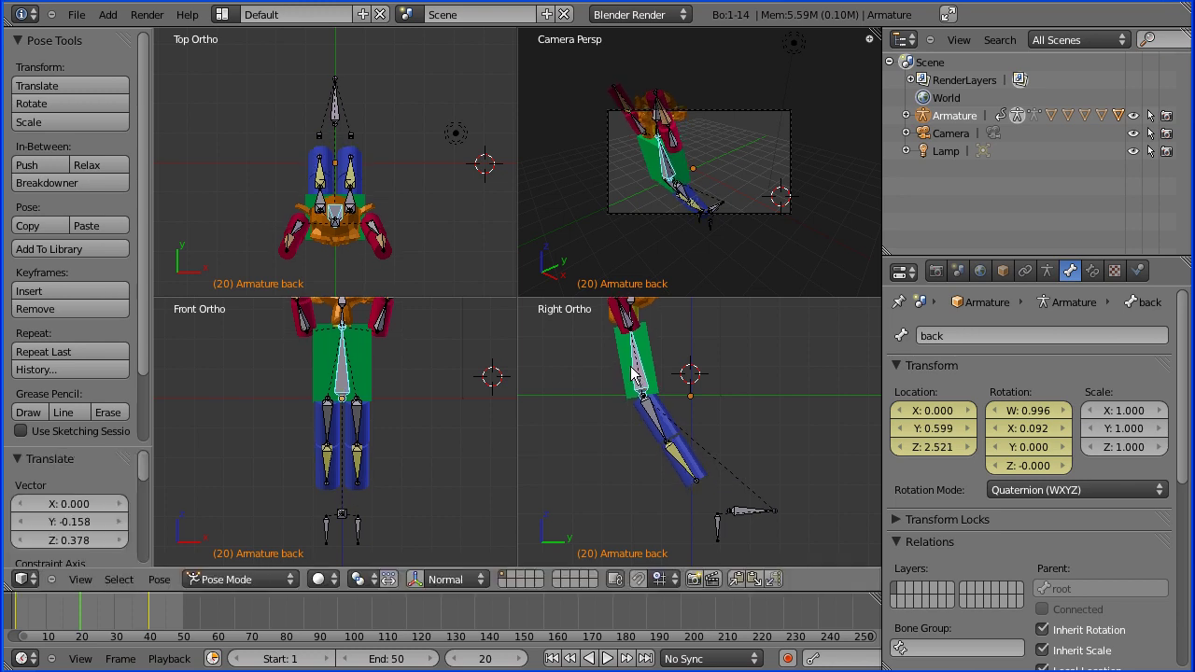
# - Select all bones and insert a keyframe for the raised leap pose at frame 20
pyautogui.click(93, 293)
pyautogui.press('a')
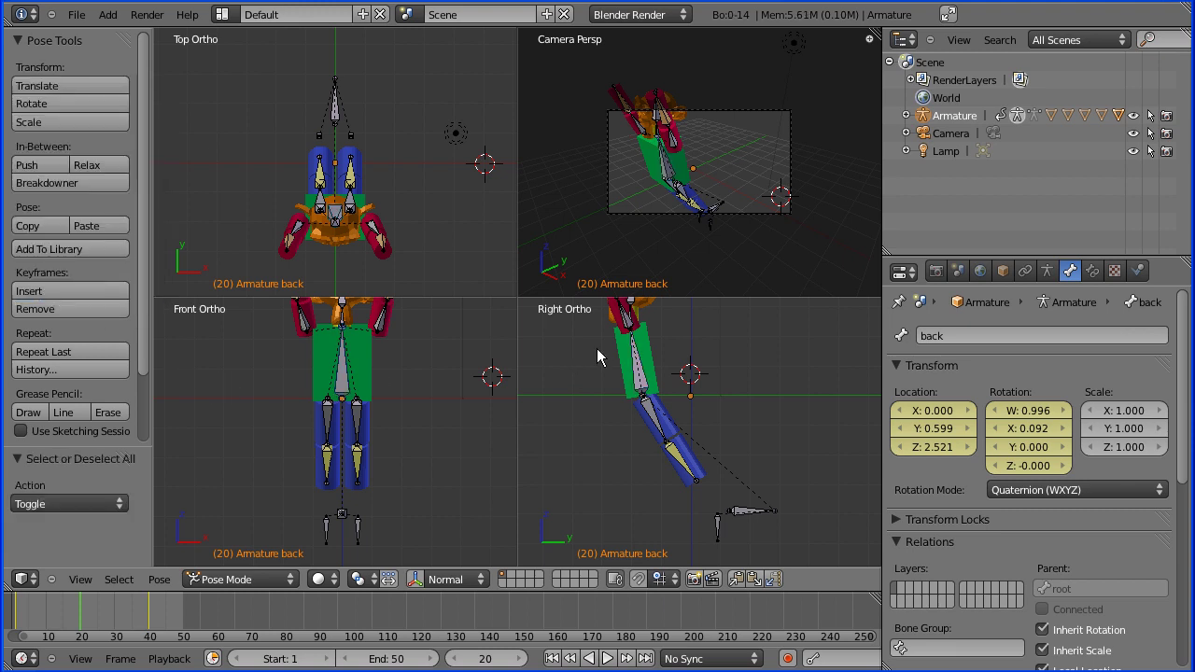
pyautogui.press('a')
pyautogui.click(80, 288)
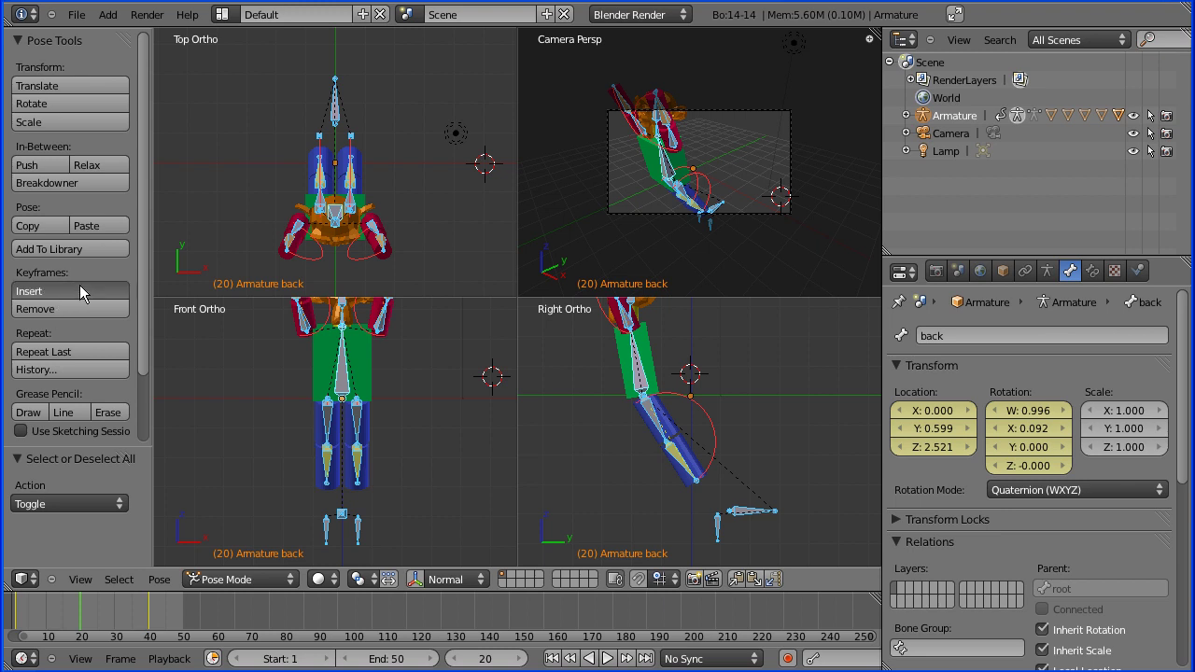
pyautogui.click(110, 289)
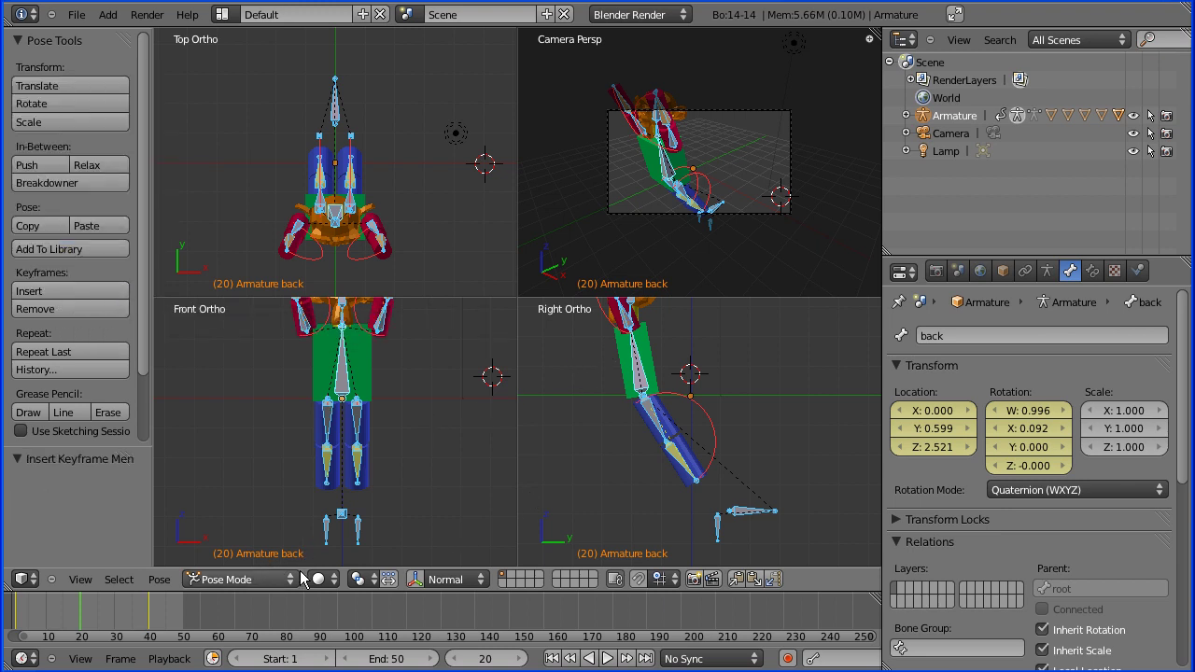
# - Play the animation from the first frame to check the raised leap
pyautogui.click(553, 658)
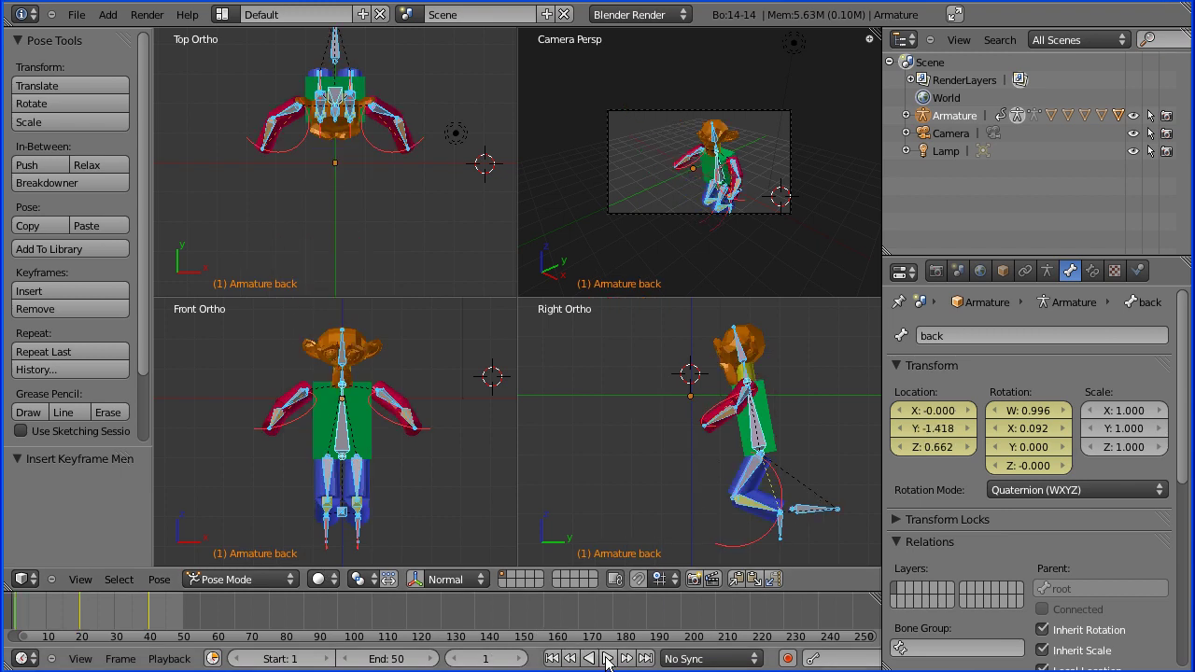
pyautogui.click(606, 658)
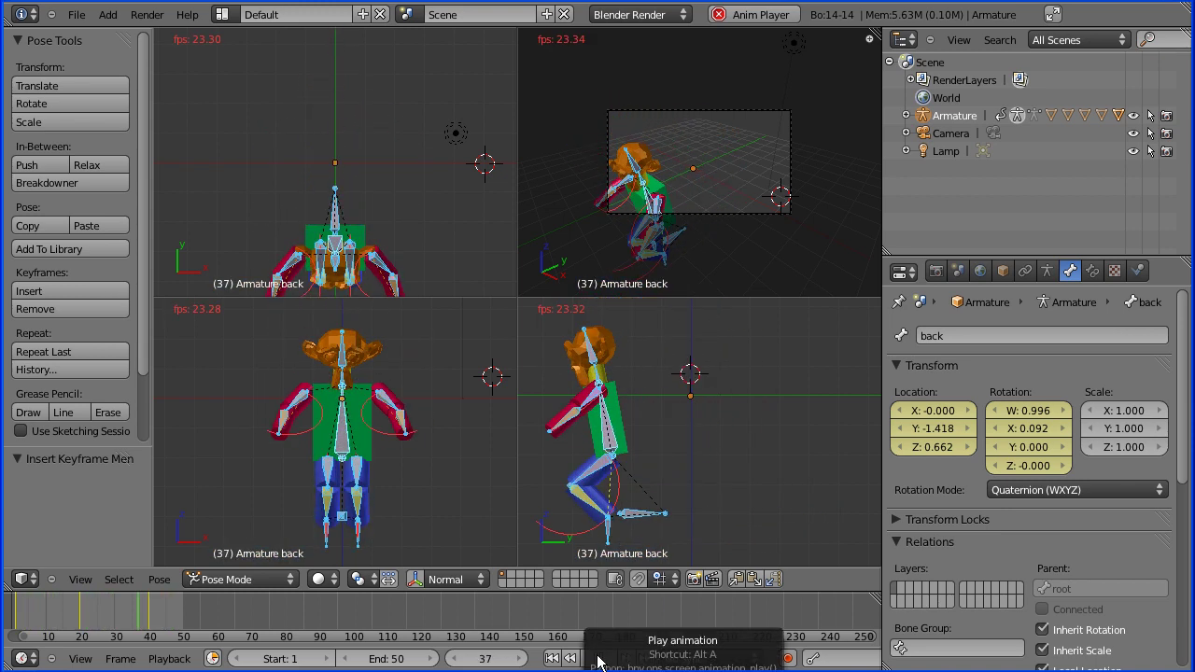
pyautogui.click(598, 658)
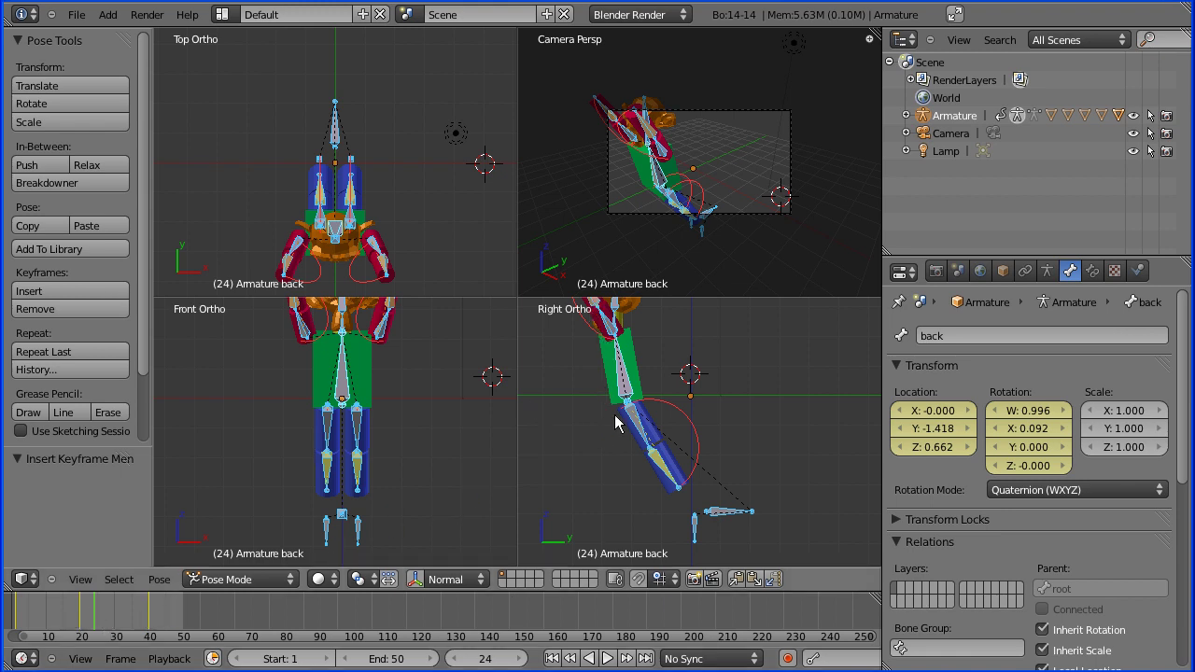
# - Enlarge the Properties area upward, change it to the DopeSheet editor and collapse the ArmatureAction channels
pyautogui.hotkey('alt', 'i')
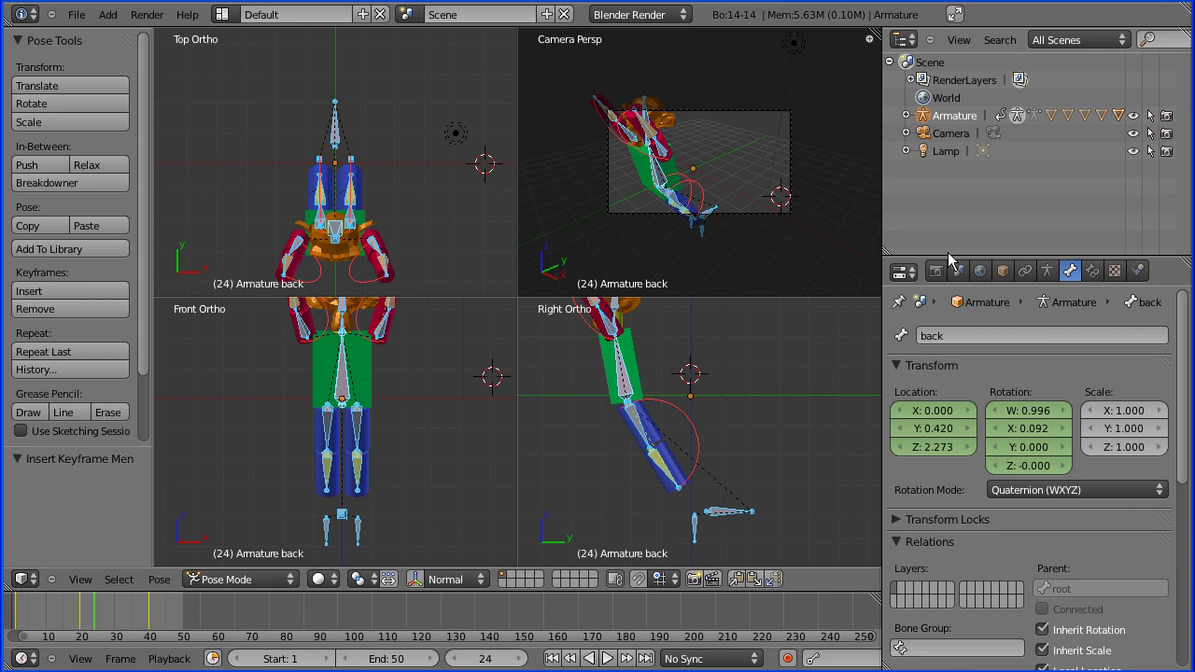
pyautogui.moveTo(947, 258); pyautogui.dragTo(938, 187)
pyautogui.click(902, 202)
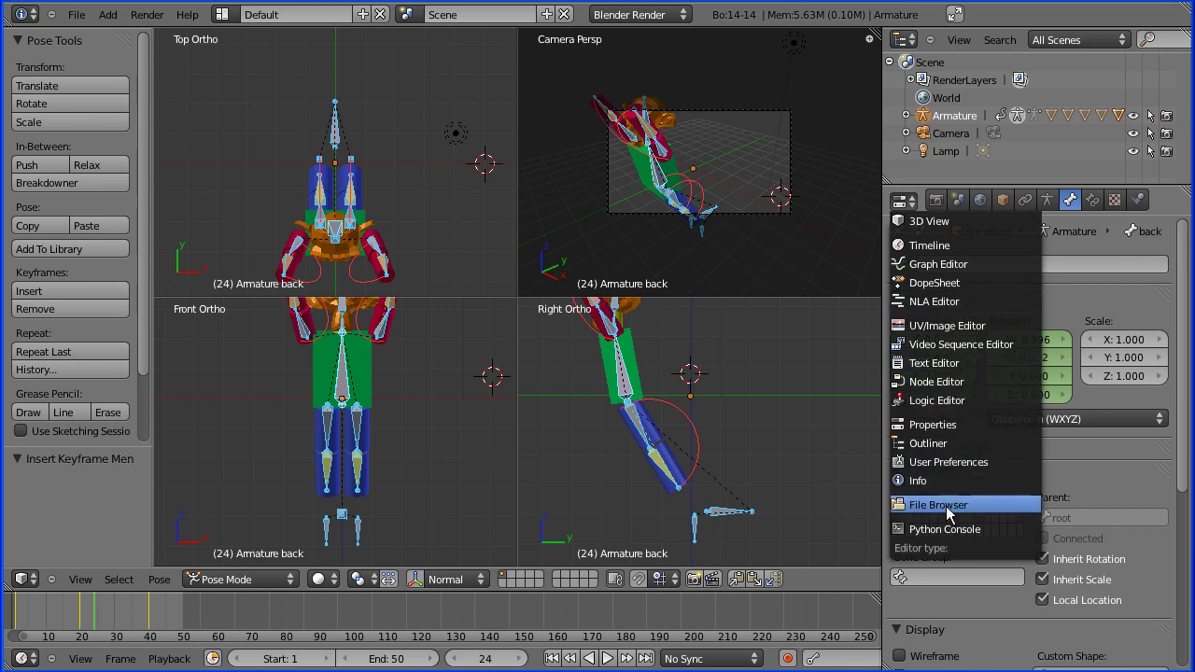
pyautogui.click(942, 282)
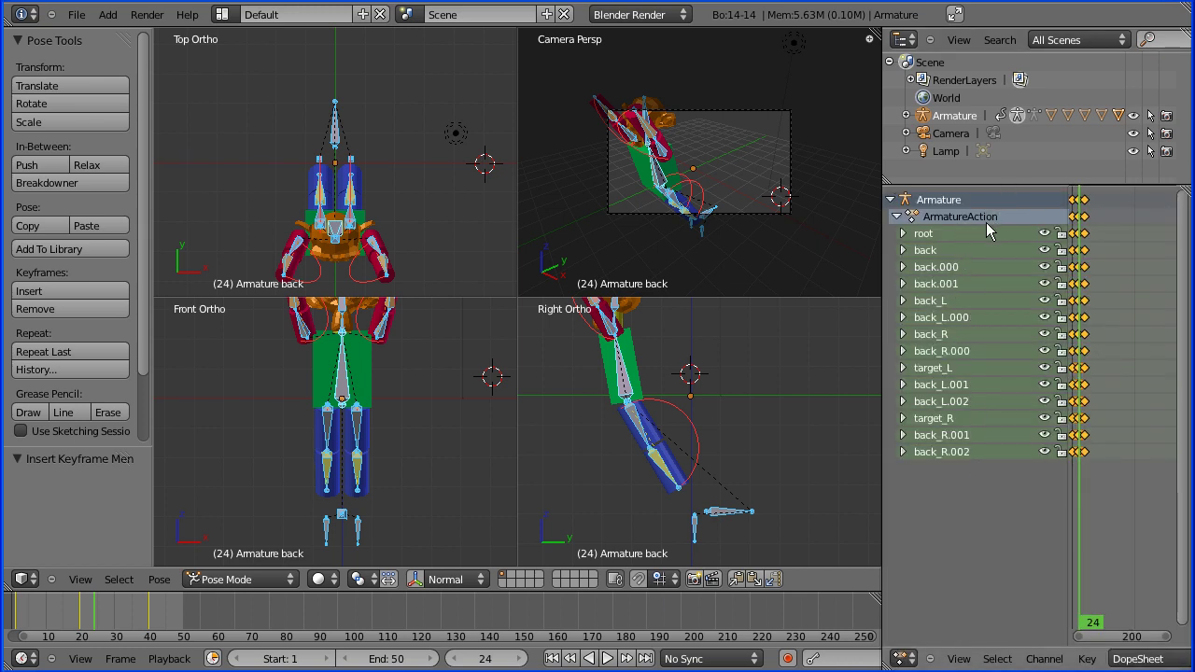
pyautogui.click(897, 217)
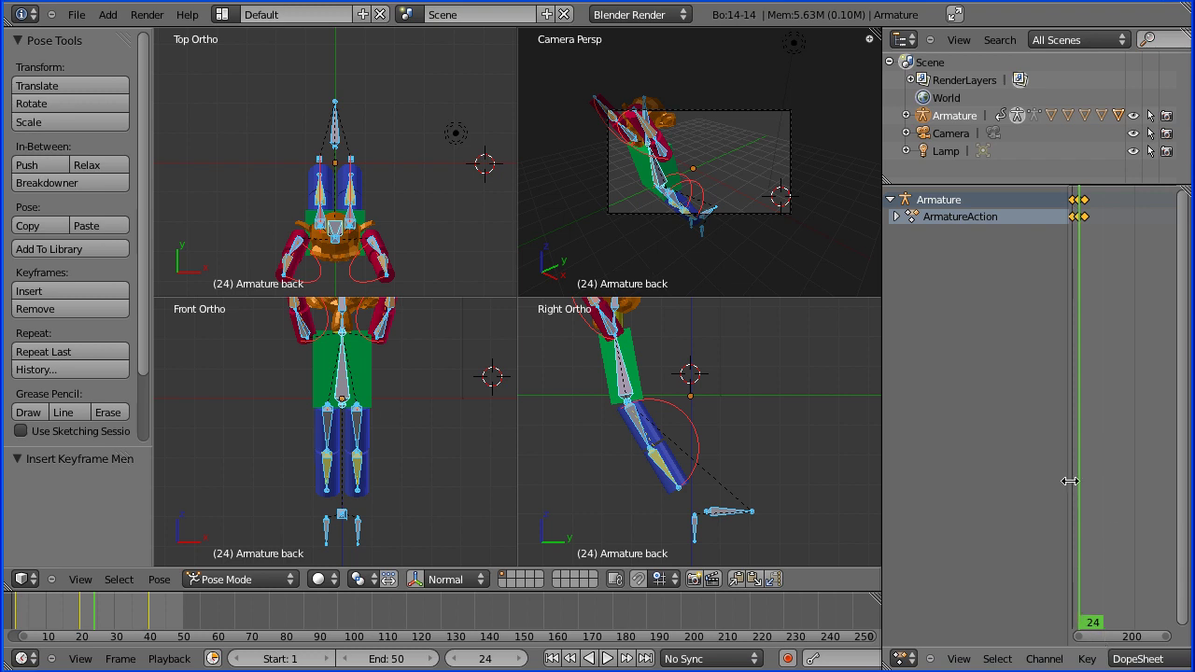
# - Narrow the DopeSheet's channel list and enlarge the frame range from about 0 to 50 so the keyframes are spread apart
pyautogui.moveTo(1068, 481); pyautogui.dragTo(944, 493)
pyautogui.scroll(4, 1046, 501)
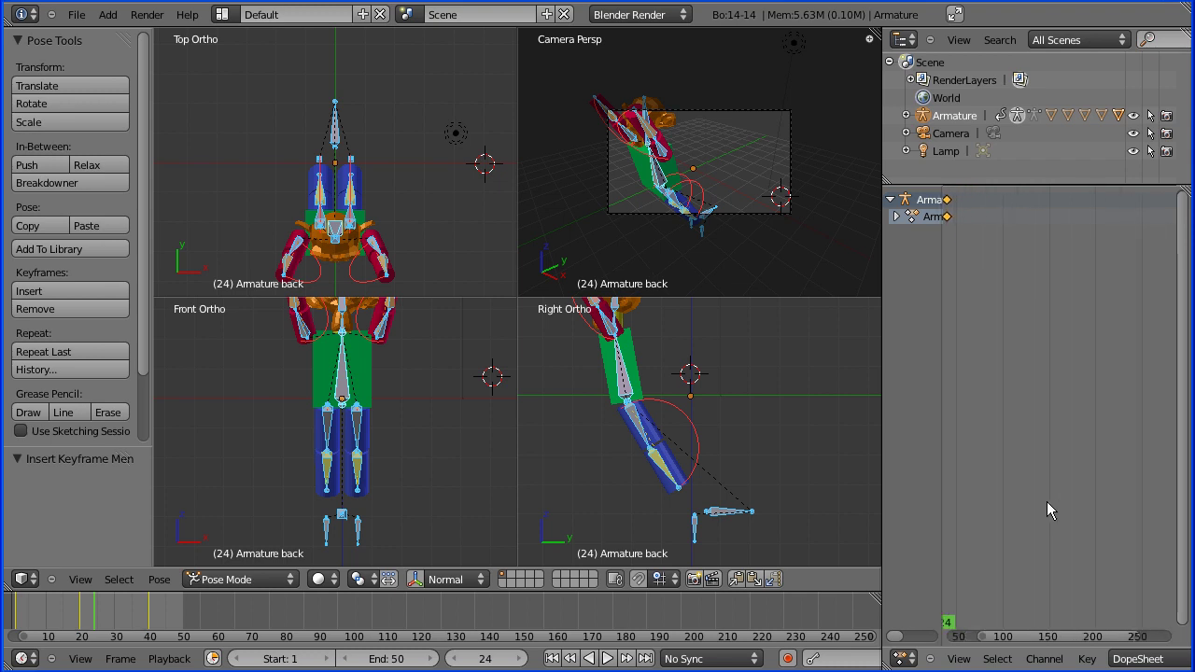
pyautogui.moveTo(1081, 640); pyautogui.dragTo(1008, 642)
pyautogui.scroll(2, 1061, 429)
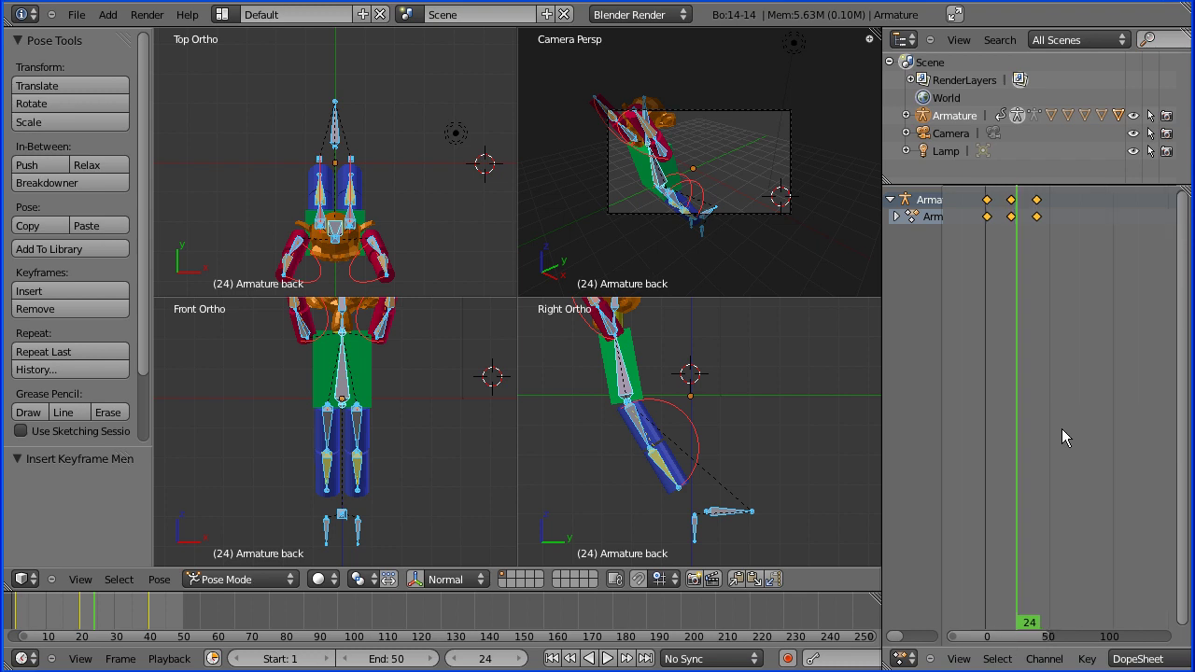
pyautogui.scroll(4, 1063, 431)
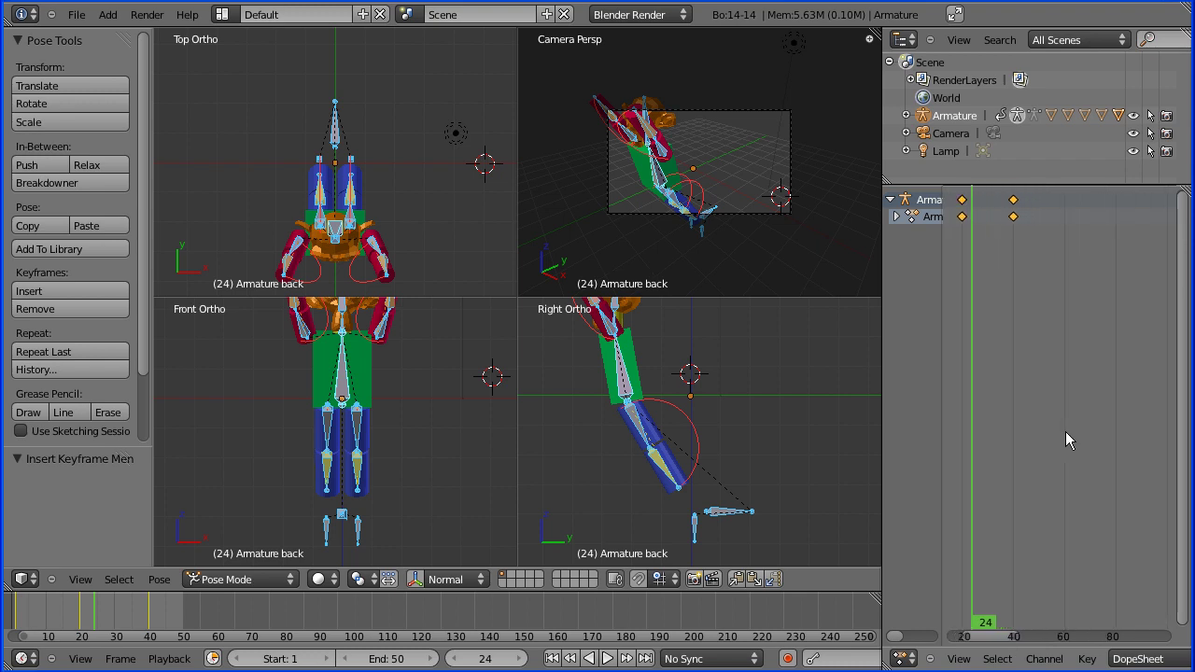
pyautogui.moveTo(992, 636); pyautogui.dragTo(976, 635)
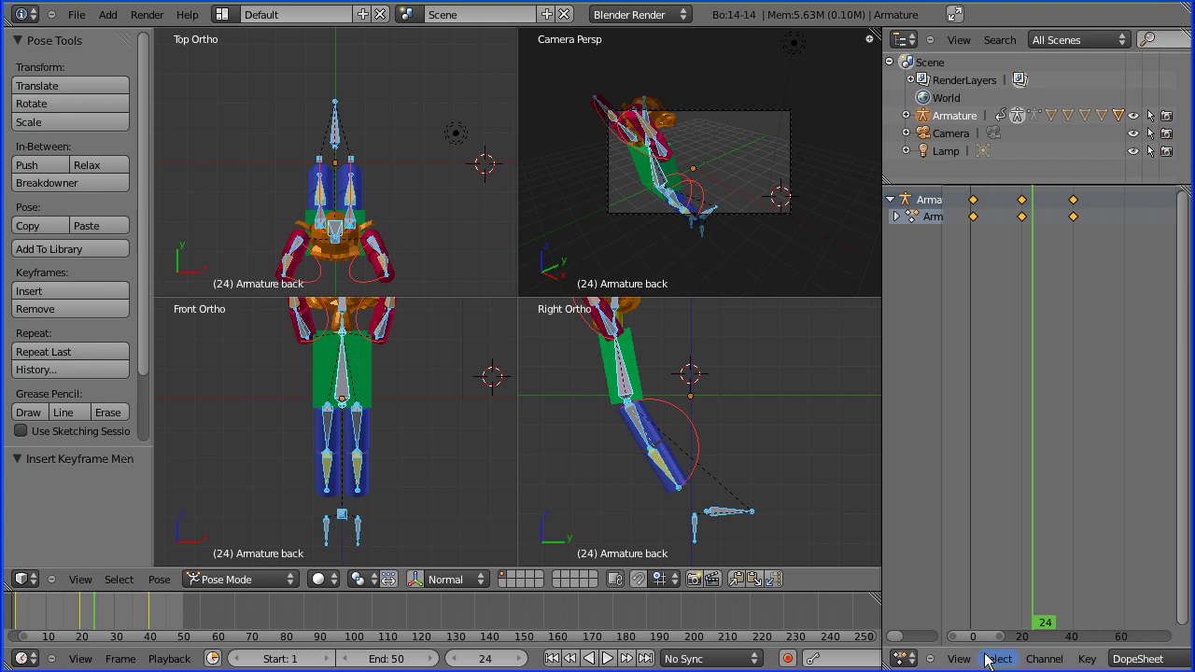
pyautogui.scroll(3, 1082, 449)
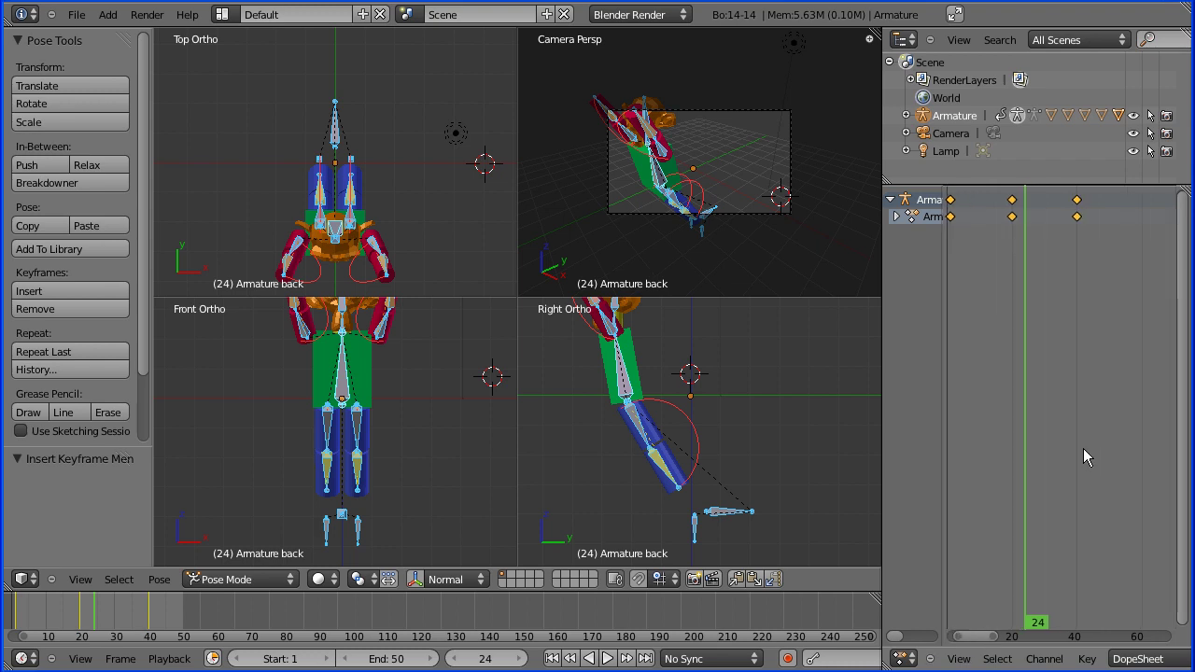
pyautogui.moveTo(984, 638)
pyautogui.mouseDown()
pyautogui.moveTo(956, 639)
pyautogui.moveTo(971, 638)
pyautogui.mouseUp()
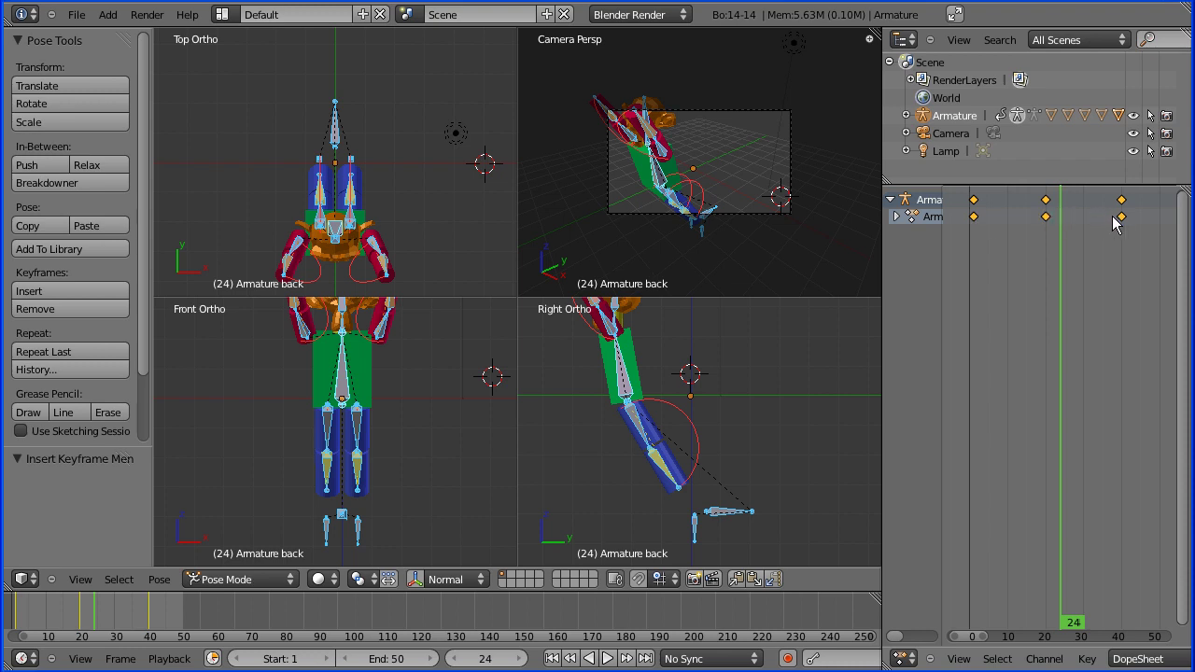
# - Retime the DopeSheet keyframes, shifting the frame 20 leap pose to about frame 13 and the frame 40 landing pose to about frame 28
pyautogui.click(1046, 202)
pyautogui.click(974, 201)
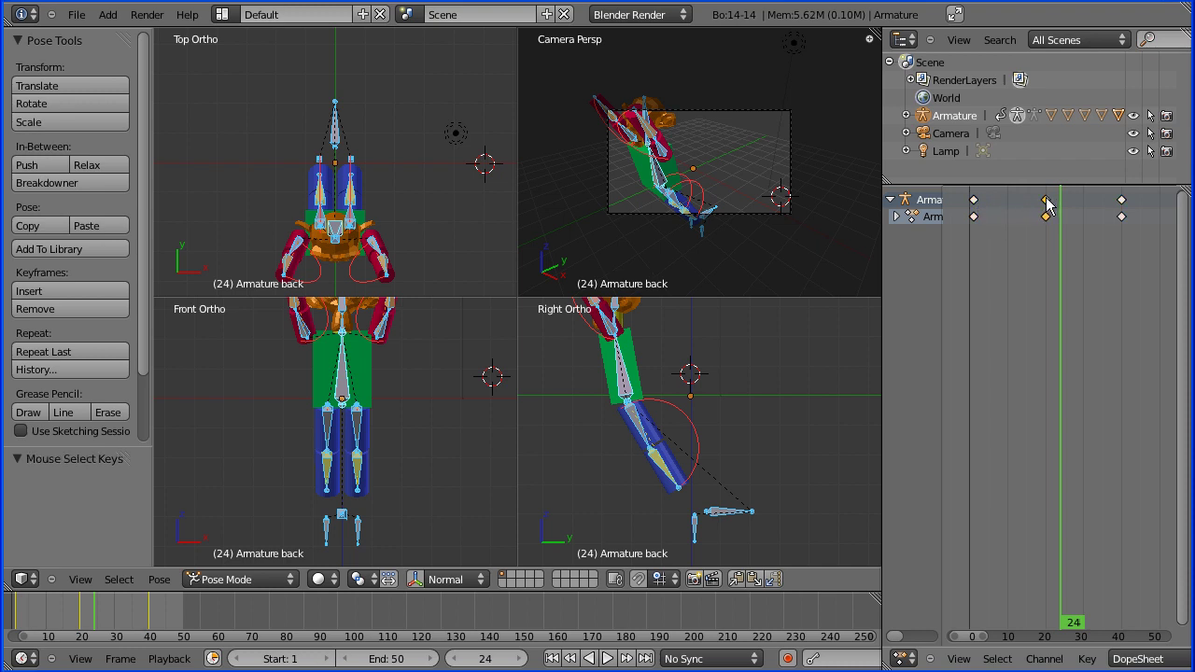
pyautogui.press('g')
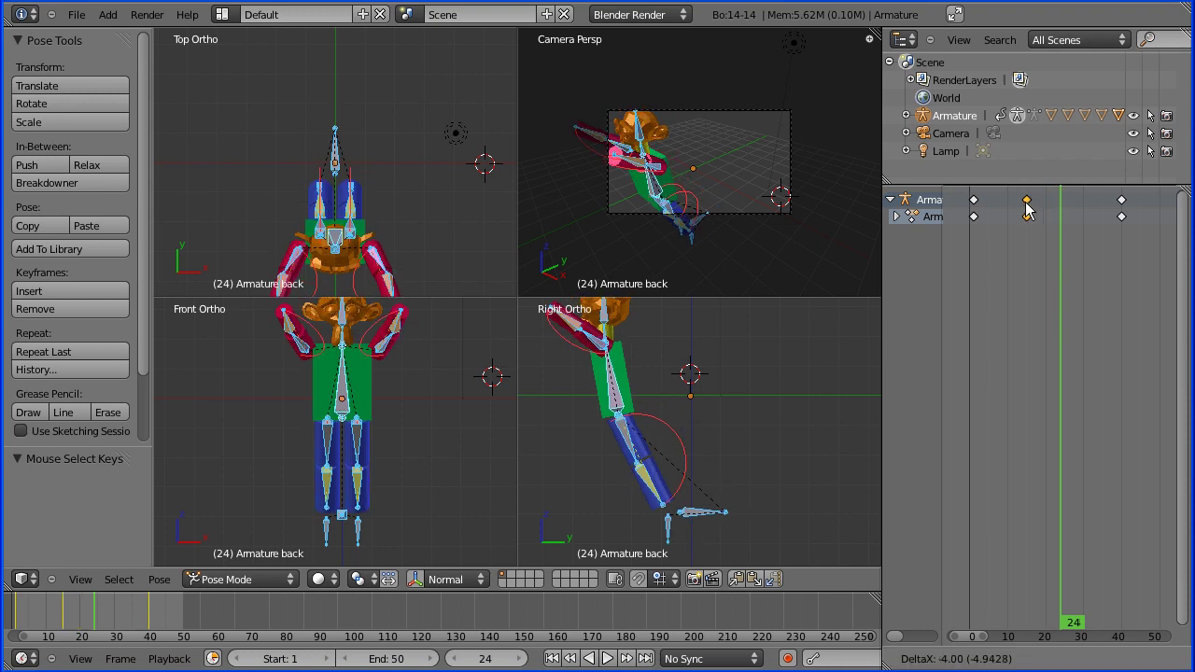
pyautogui.click(1021, 211)
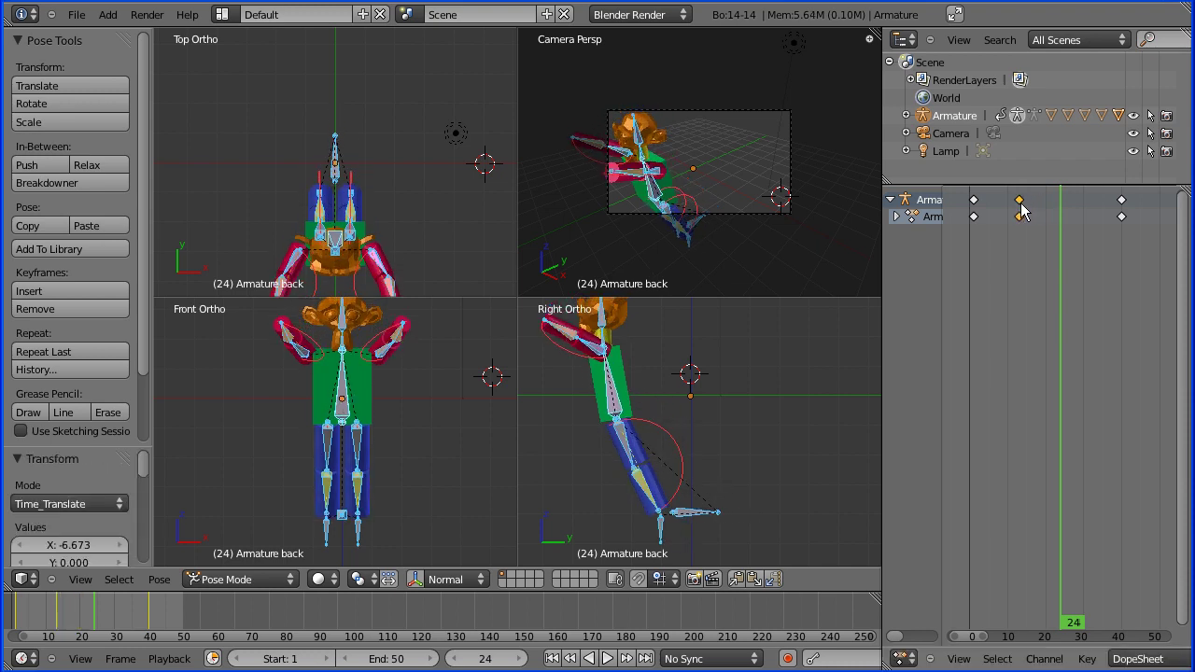
pyautogui.rightClick(1121, 200)
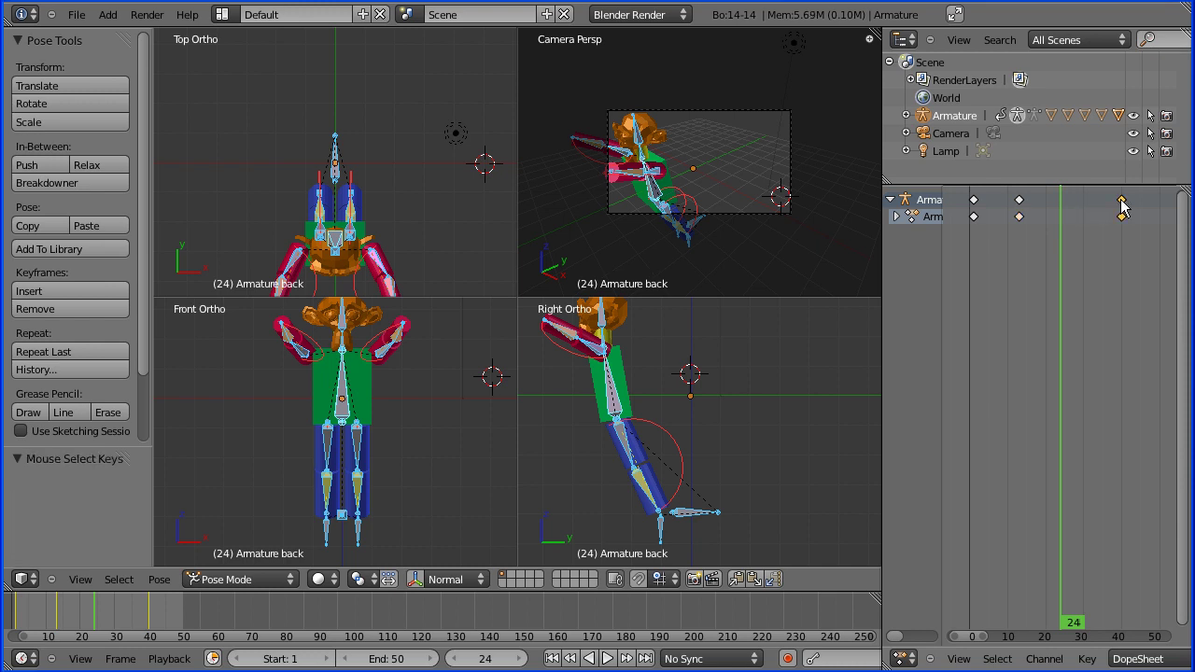
pyautogui.press('g')
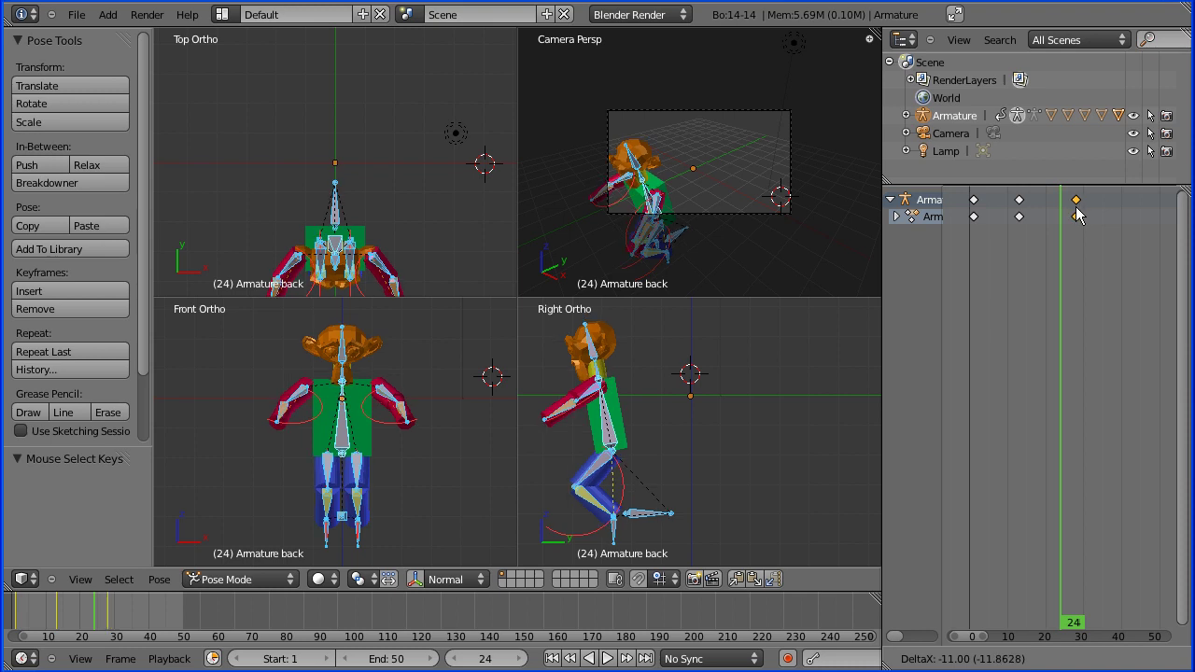
pyautogui.click(1076, 215)
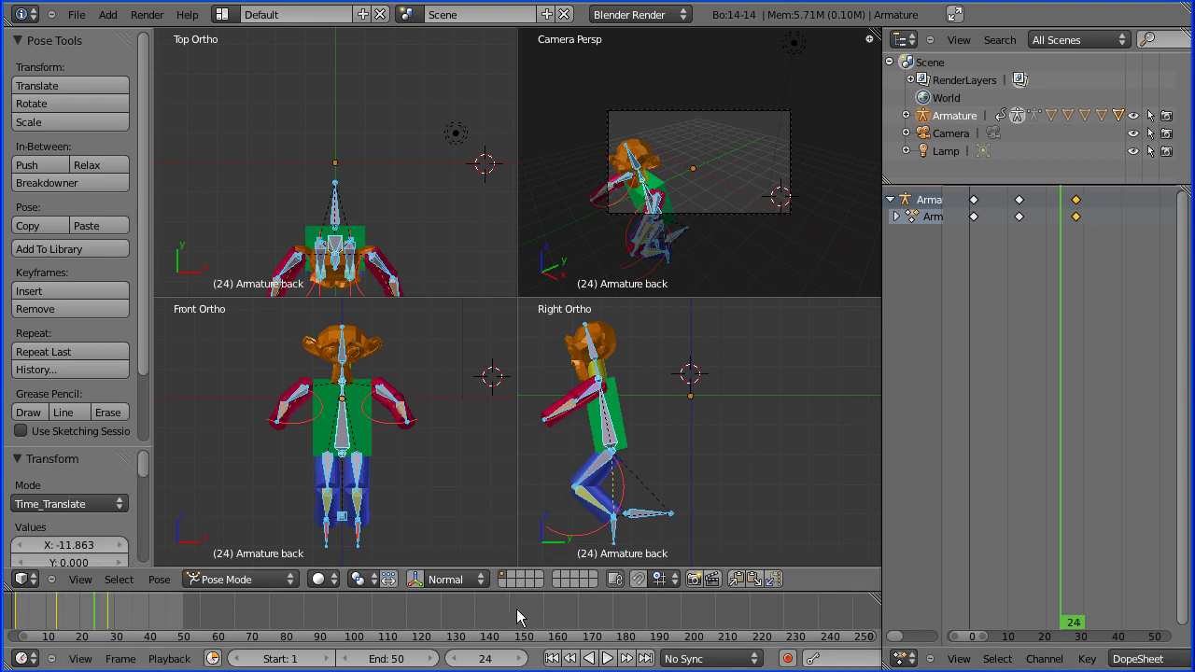
# - Play the animation from frame 1 to check the faster jump, and stop playback after the landing
pyautogui.click(551, 658)
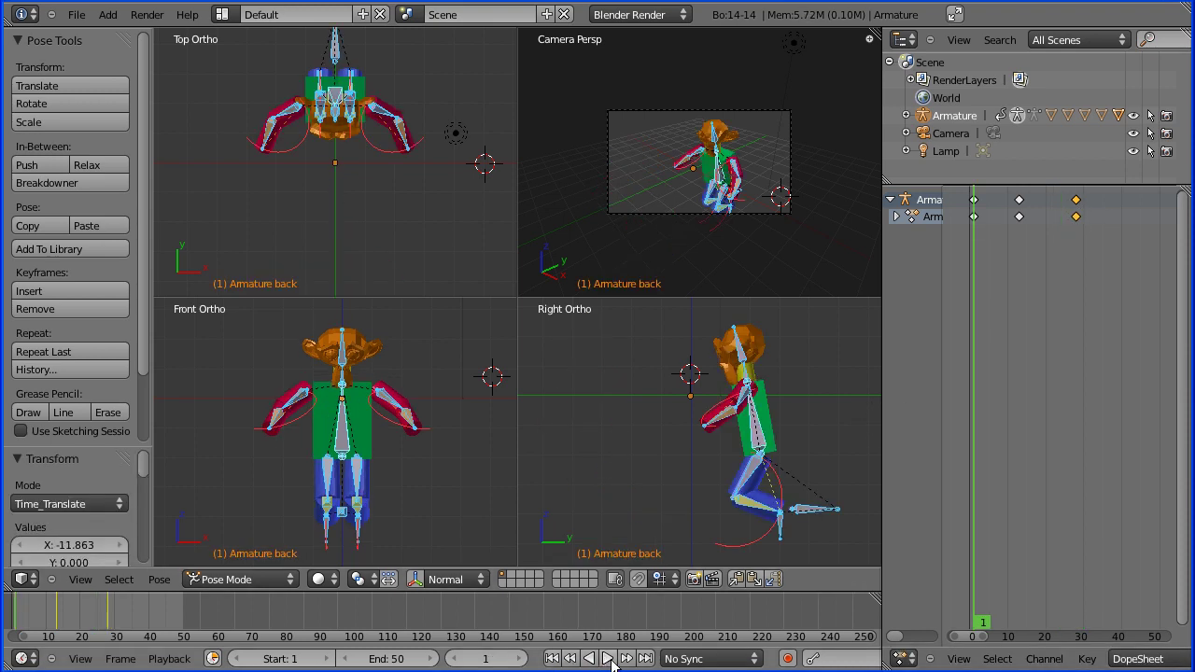
pyautogui.click(607, 659)
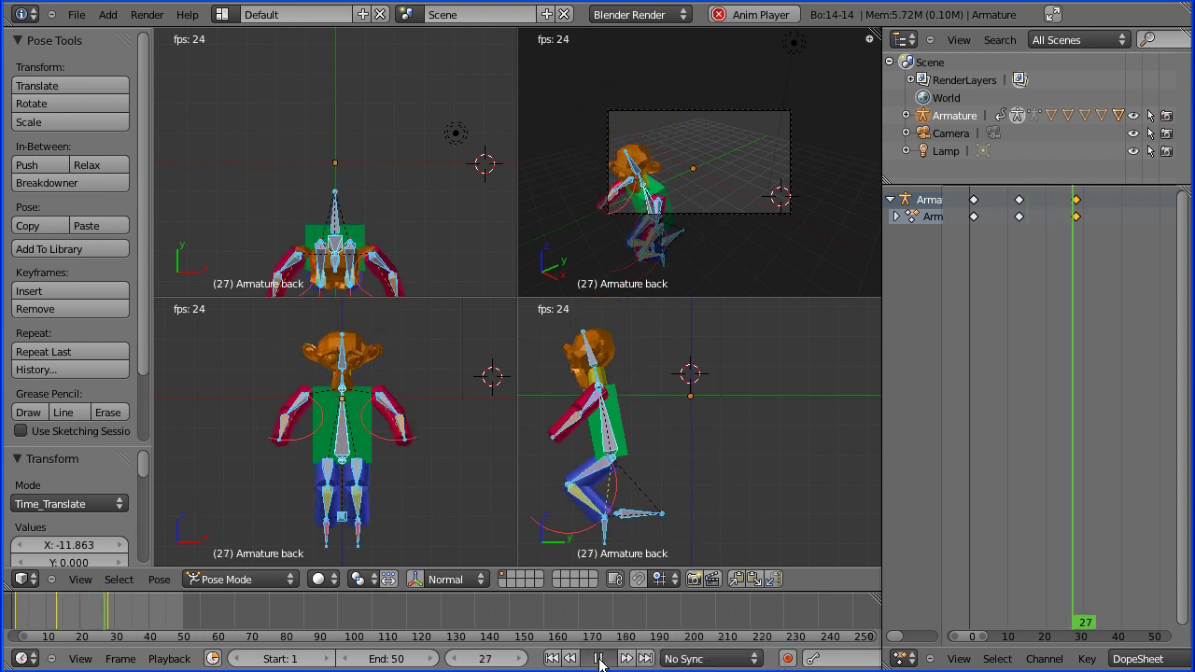
pyautogui.click(599, 658)
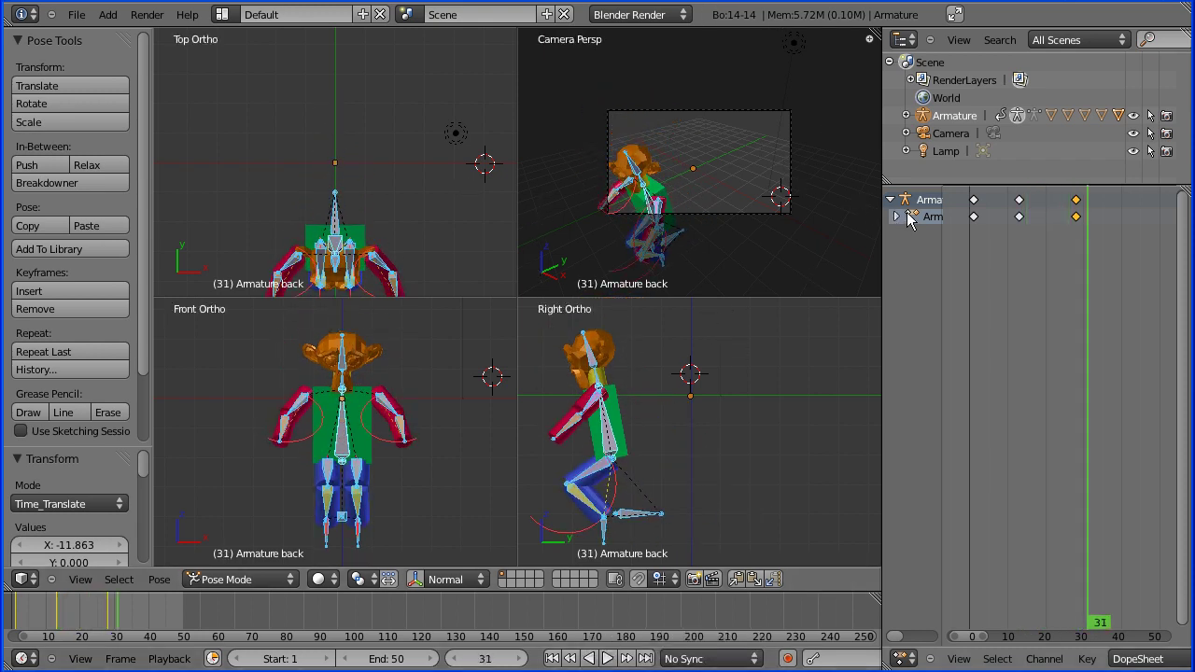
# - Switch the DopeSheet area back to the Properties editor and show the scene's Render settings
pyautogui.click(903, 658)
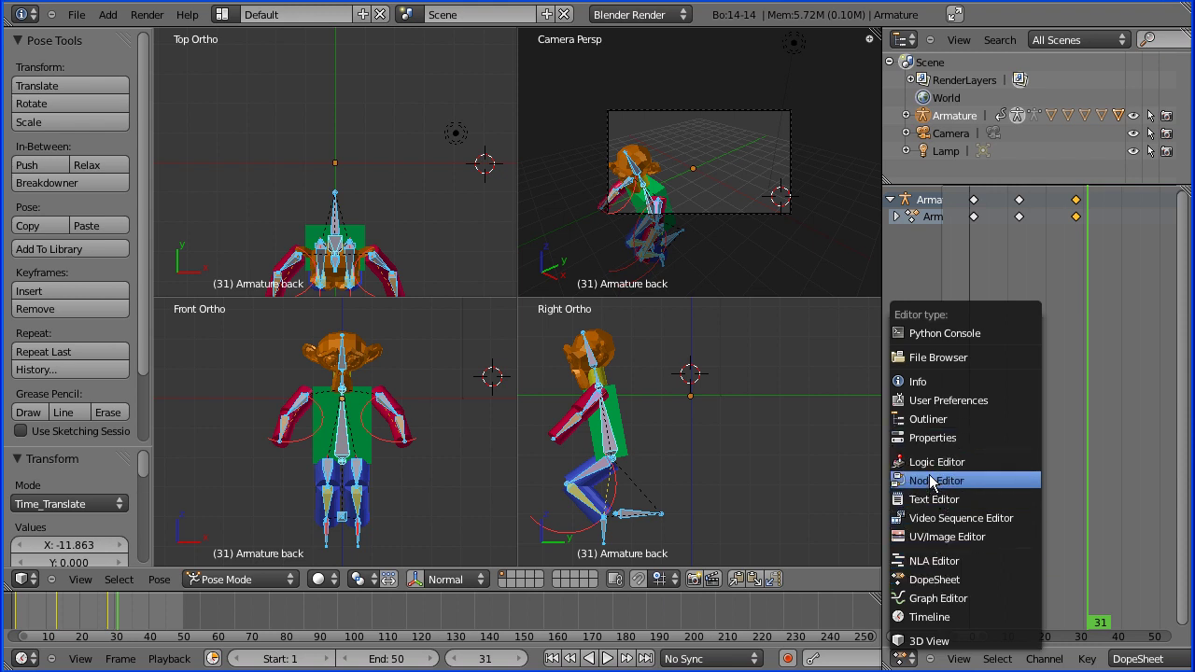
pyautogui.click(931, 437)
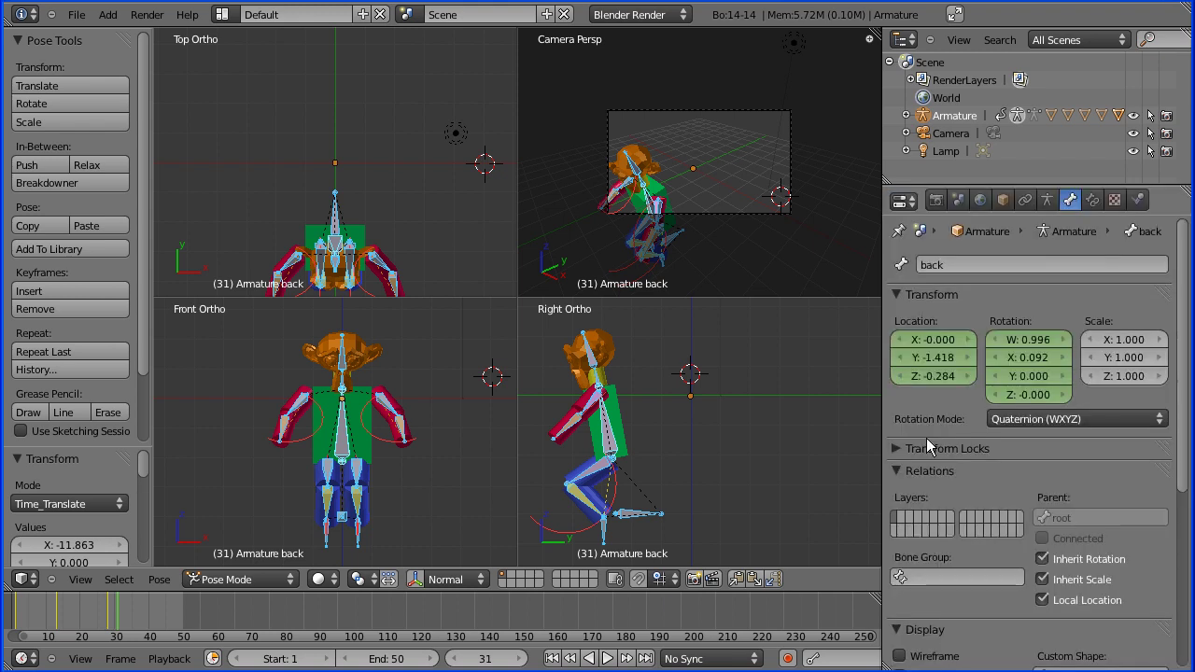
pyautogui.click(936, 200)
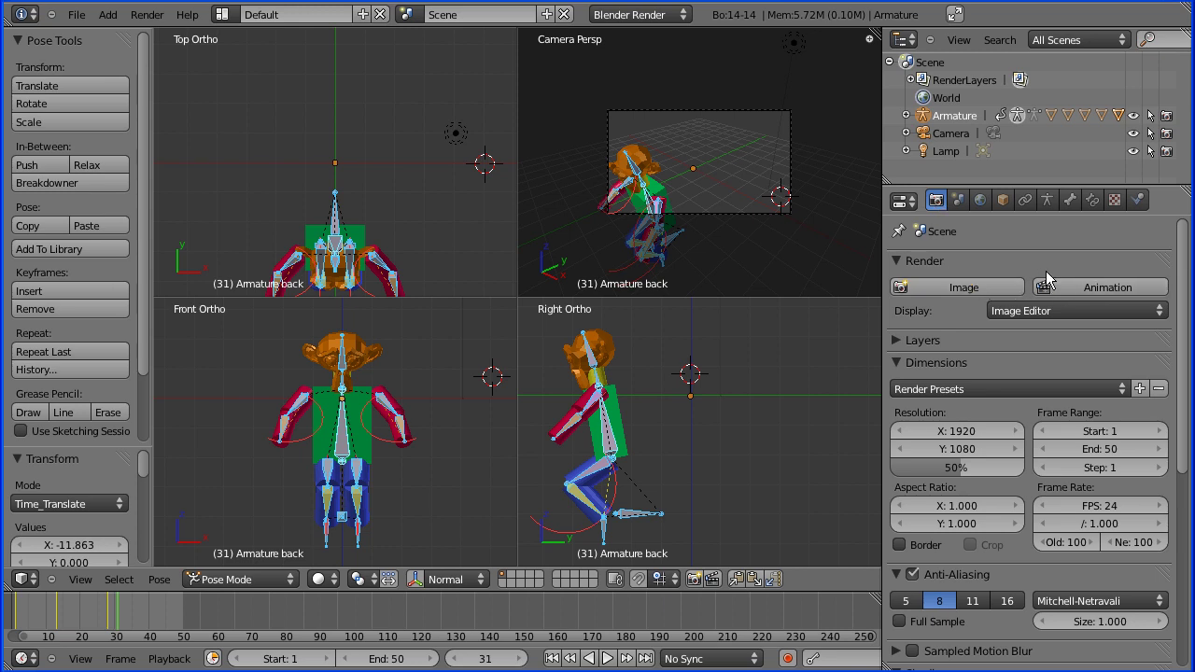